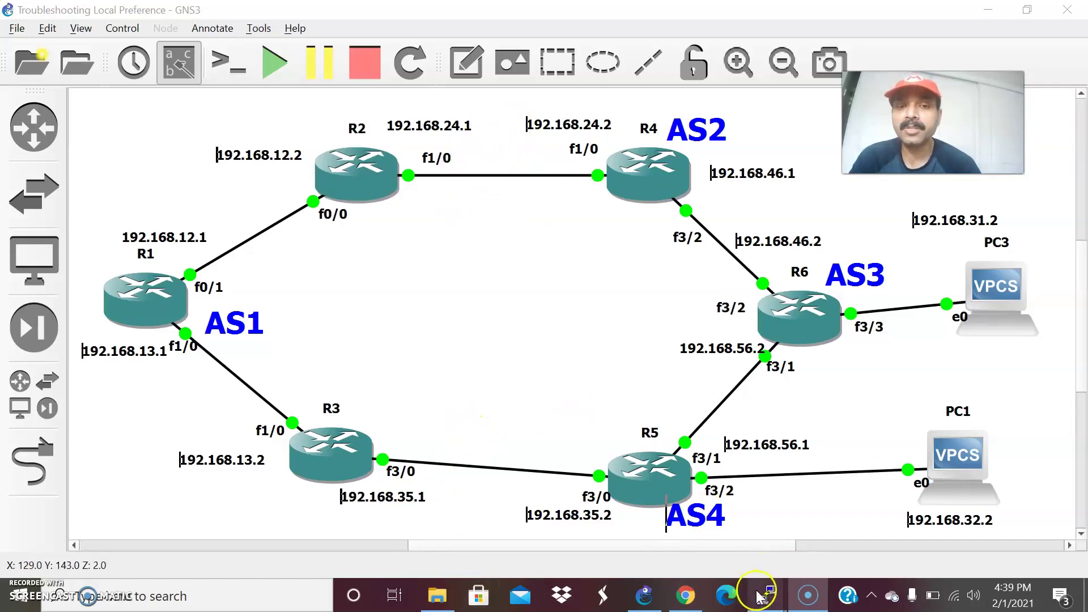
# Step: Bring R1's PuTTY console to the front
pyautogui.moveTo(765, 602)
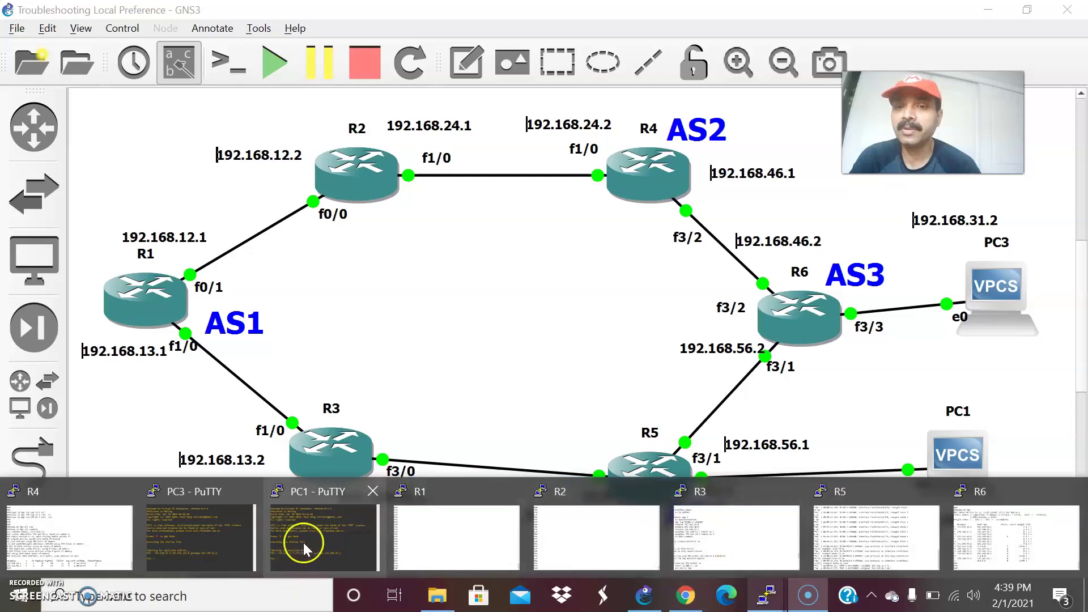
pyautogui.click(448, 530)
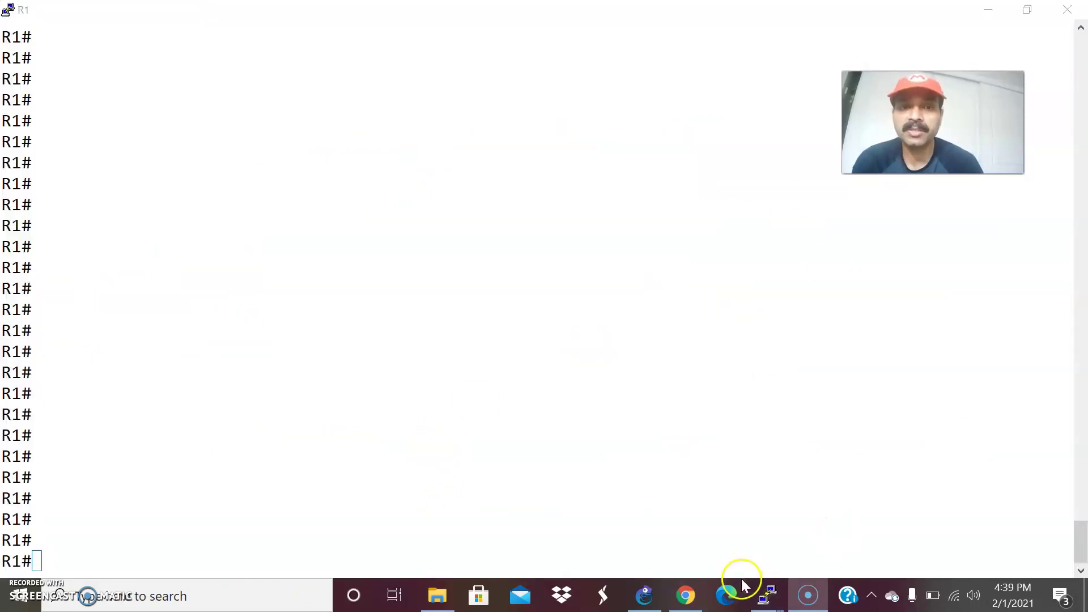
pyautogui.click(645, 595)
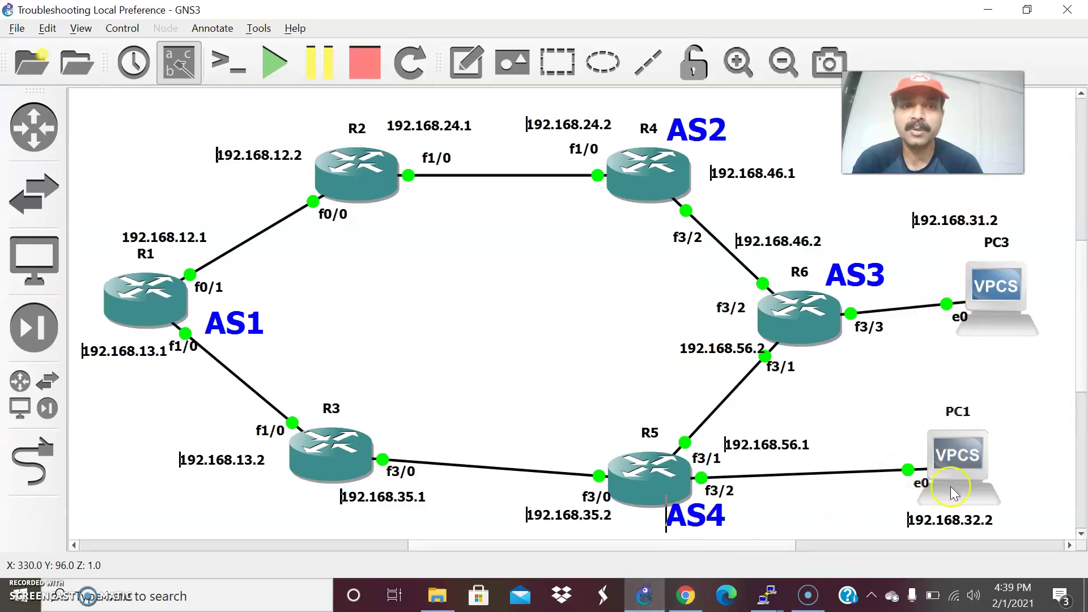
pyautogui.click(771, 593)
pyautogui.click(437, 532)
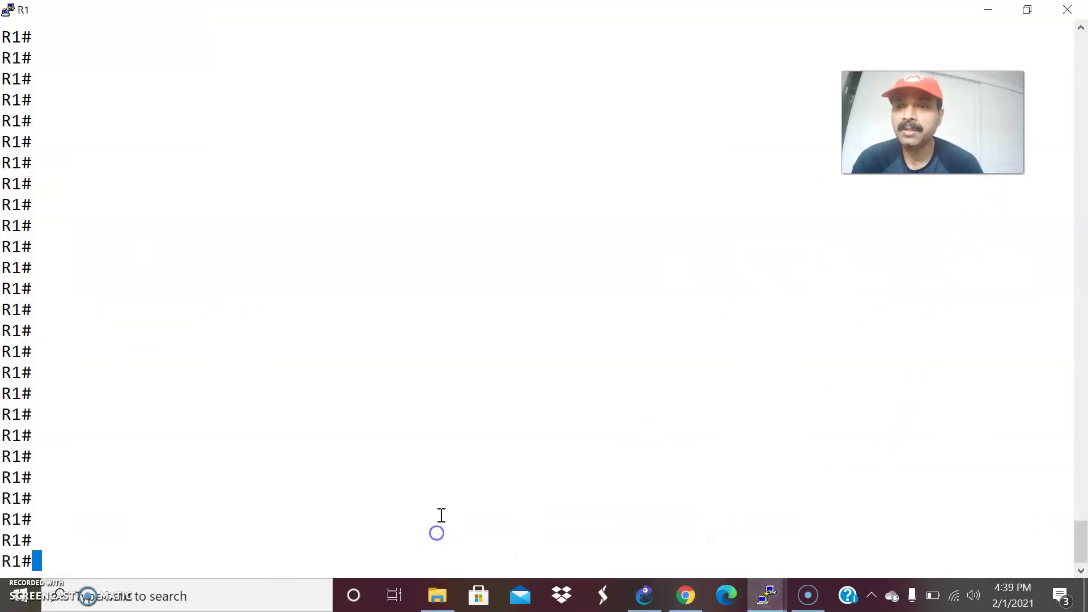
# Step: Traceroute from R1 to 192.168.31.2 and confirm hops 192.168.12.2, 192.168.24.2, 192.168.46.2 against the topology
pyautogui.write('tra')
pyautogui.press('Tab')
pyautogui.write('192.168.31.')
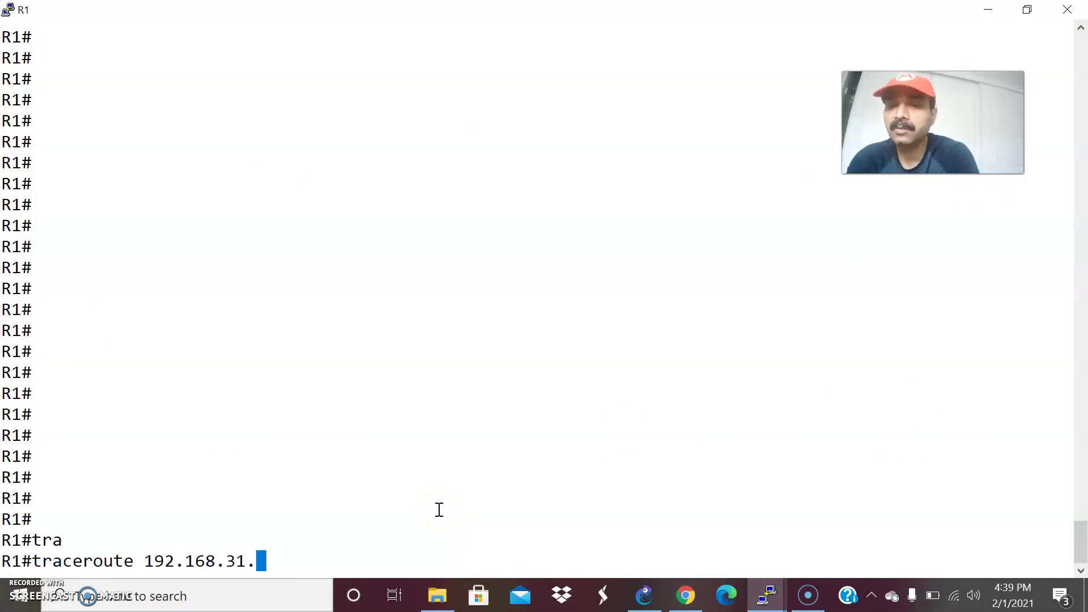
pyautogui.write('2')
pyautogui.press('Return')
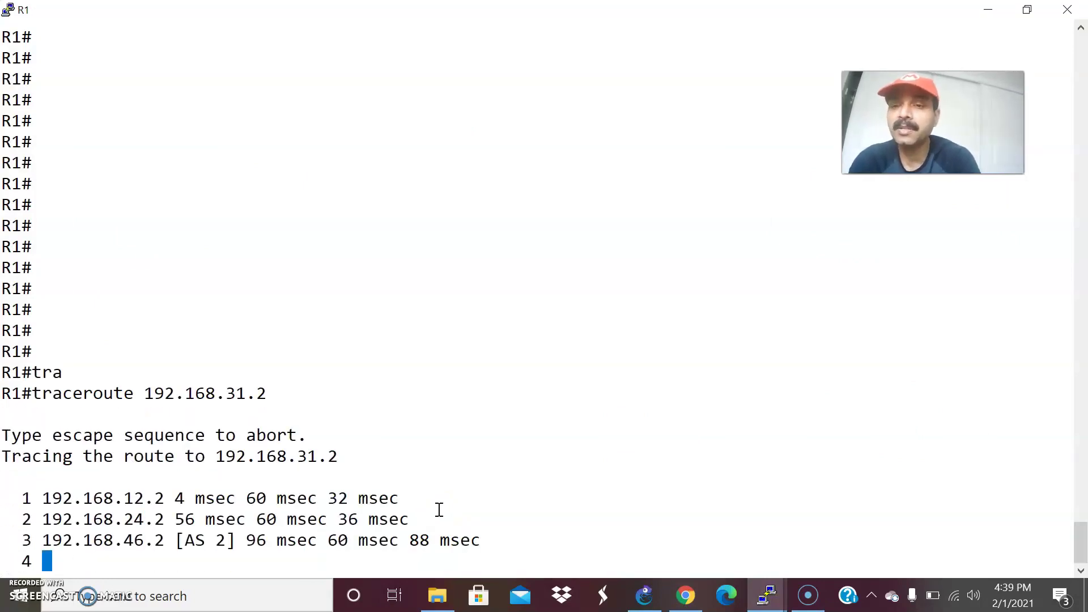
pyautogui.hotkey('alt', 'Tab')
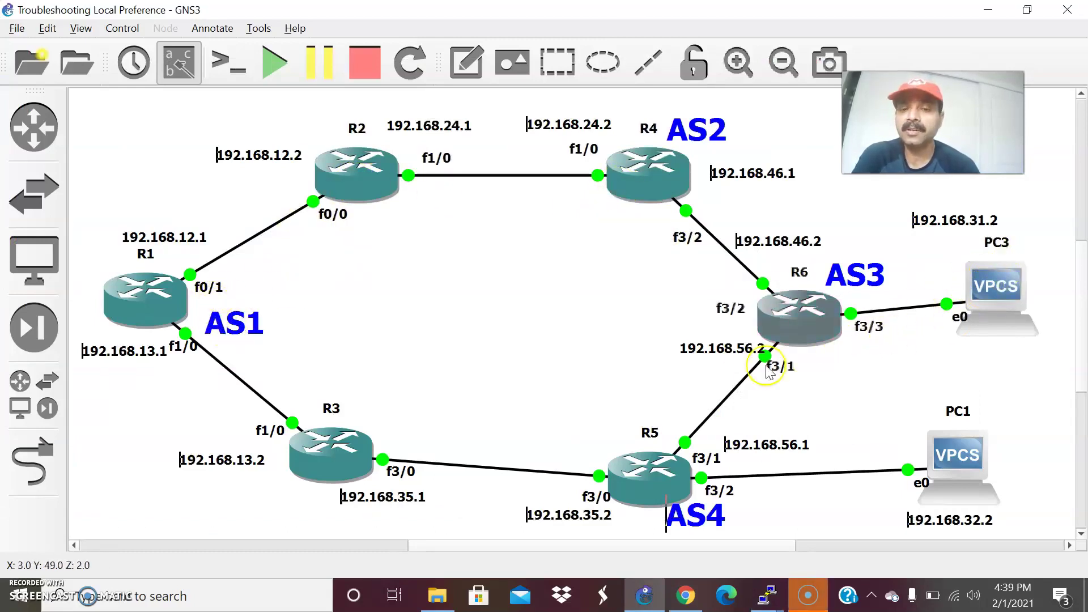
pyautogui.hotkey('alt', 'Tab')
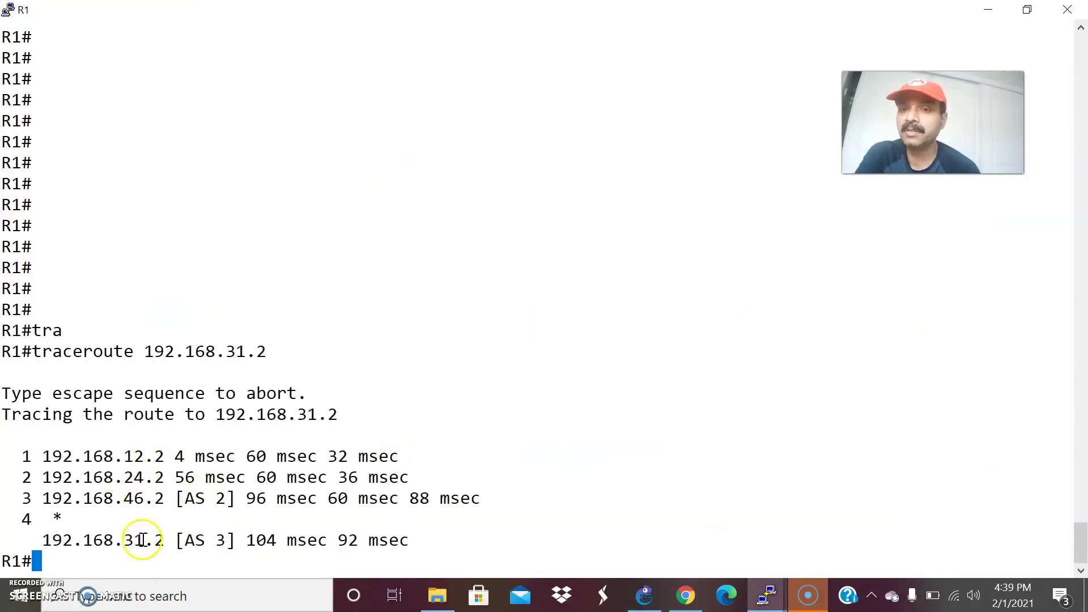
pyautogui.press('Up')
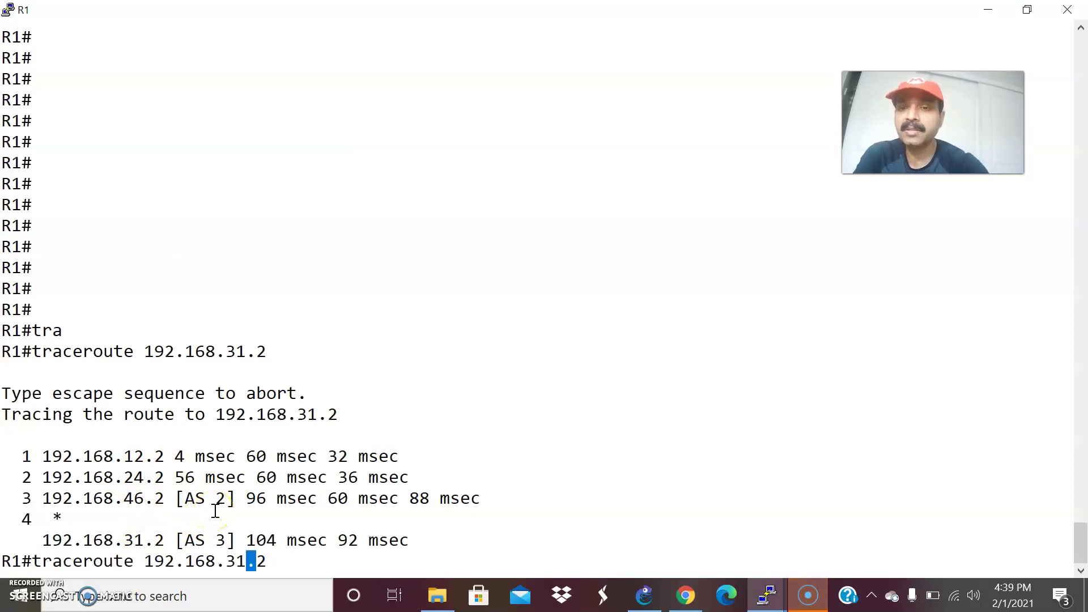
# Step: Traceroute from R1 to 192.168.32.2, confirming hops 192.168.13.2 and 192.168.35.2 against the topology
pyautogui.press('Return')
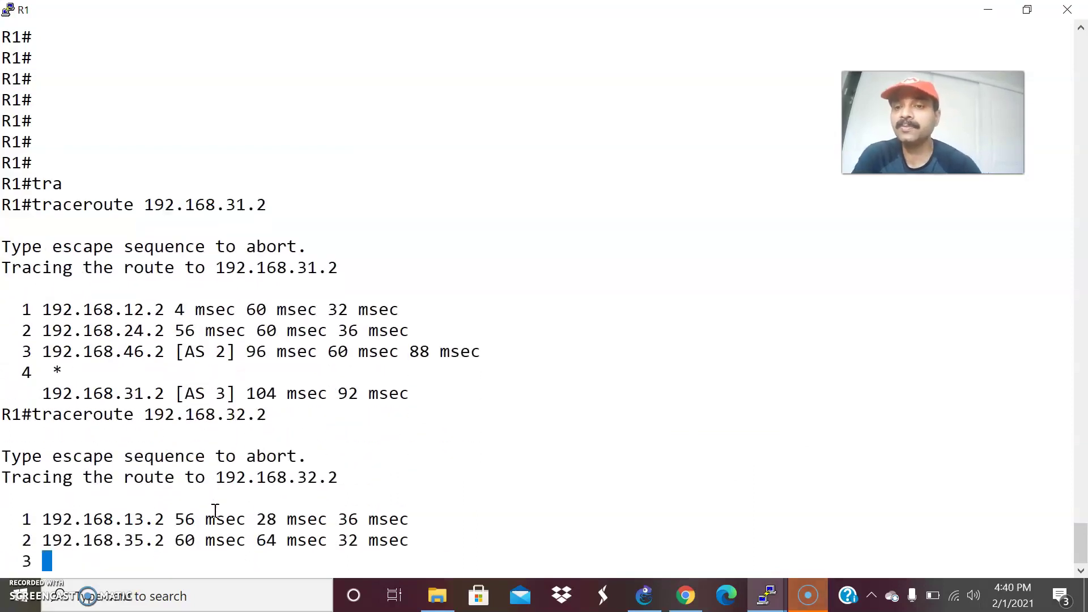
pyautogui.hotkey('alt', 'Tab')
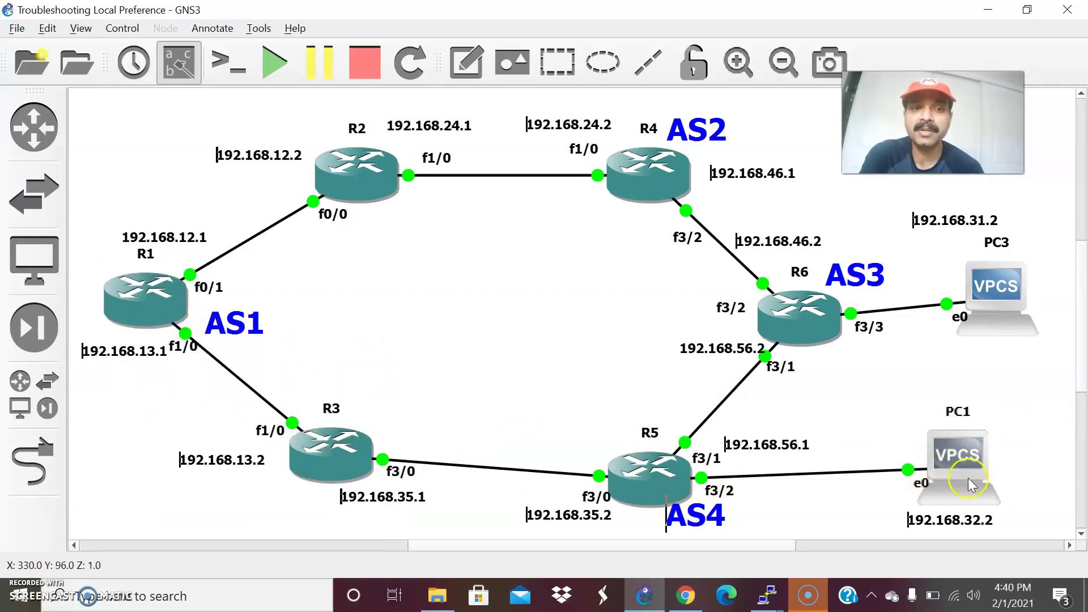
pyautogui.click(153, 605)
pyautogui.hotkey('alt', 'Tab')
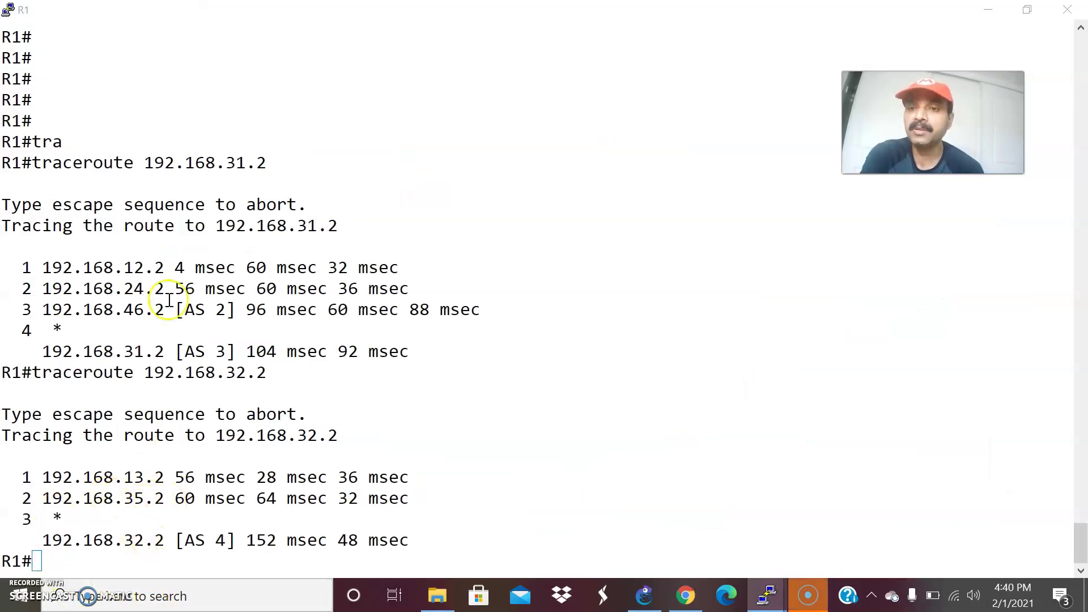
pyautogui.hotkey('alt', 'Tab')
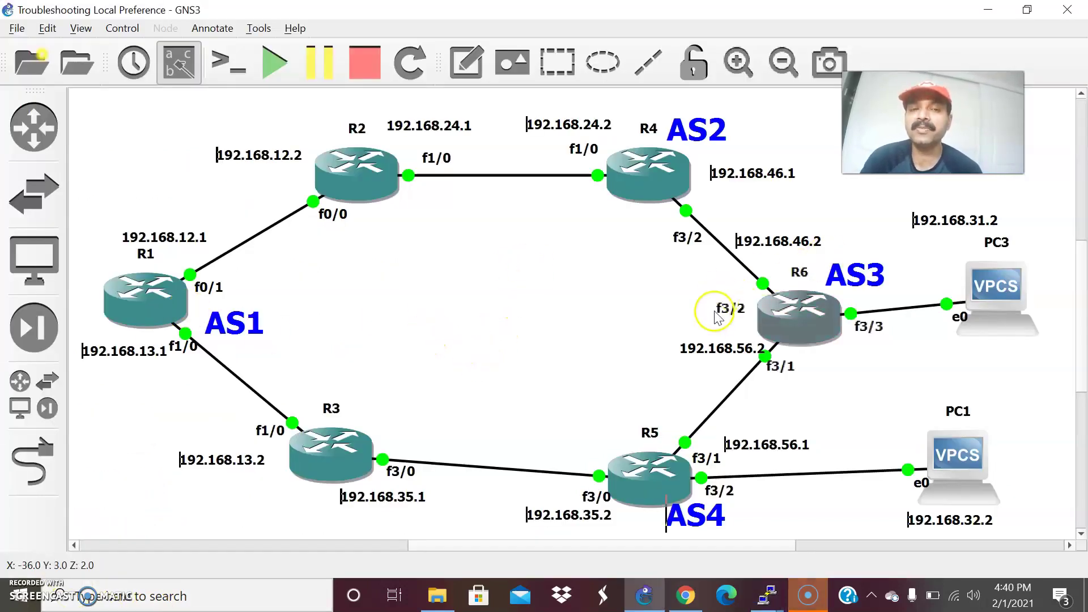
pyautogui.hotkey('alt', 'Tab')
# Step: Run 'show ip bgp' on R1 to display its BGP table
pyautogui.write('show ip b')
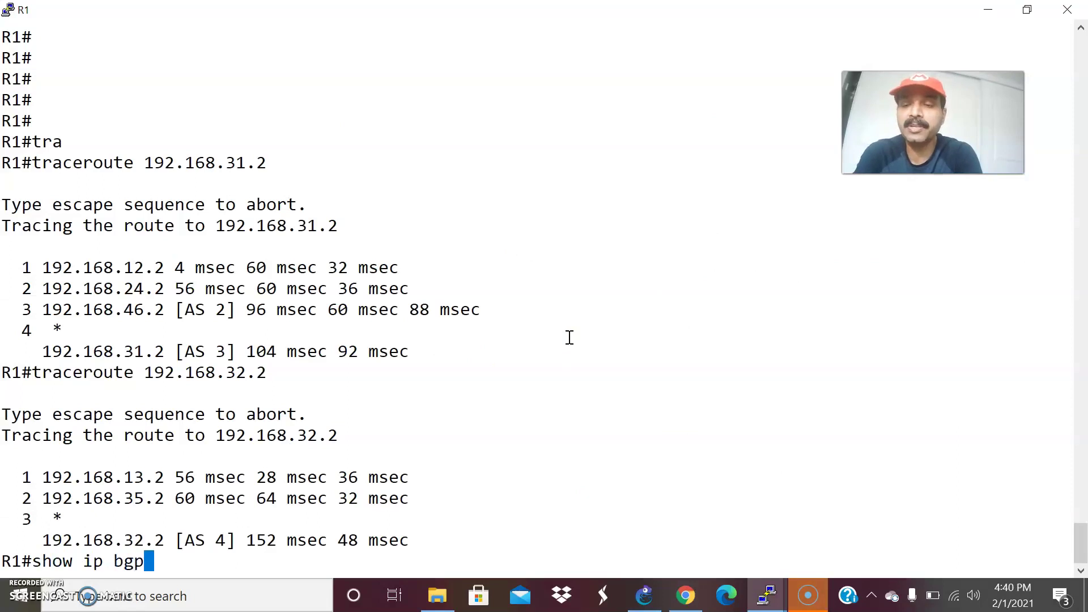
pyautogui.write('gp')
pyautogui.press('Return')
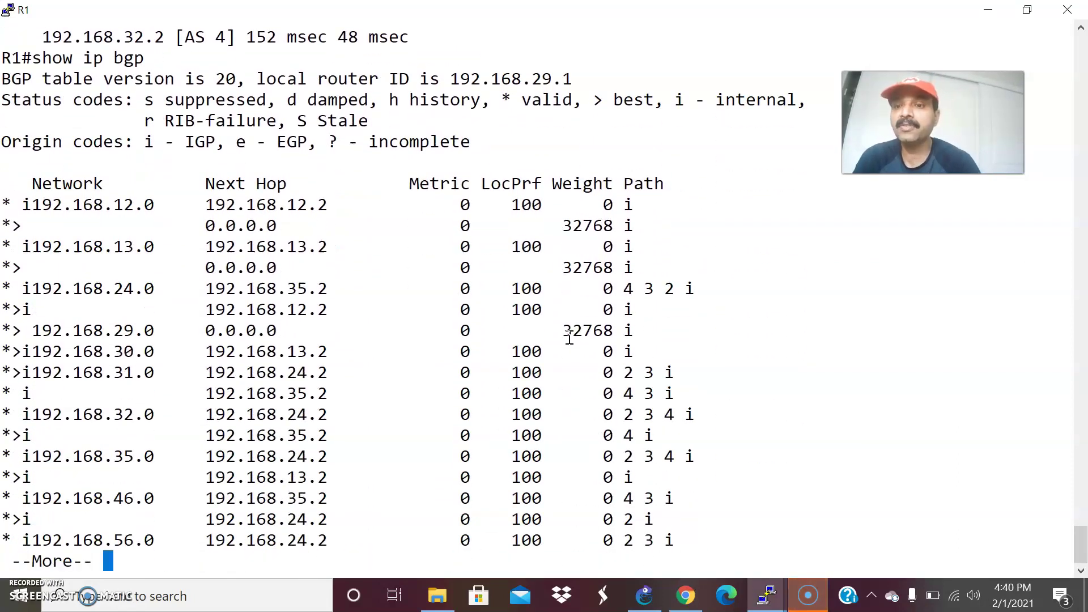
# Step: Highlight local preference 100 and the 192.168.31.0 and 192.168.32.0 routes in R1's BGP table
pyautogui.doubleClick(527, 435)
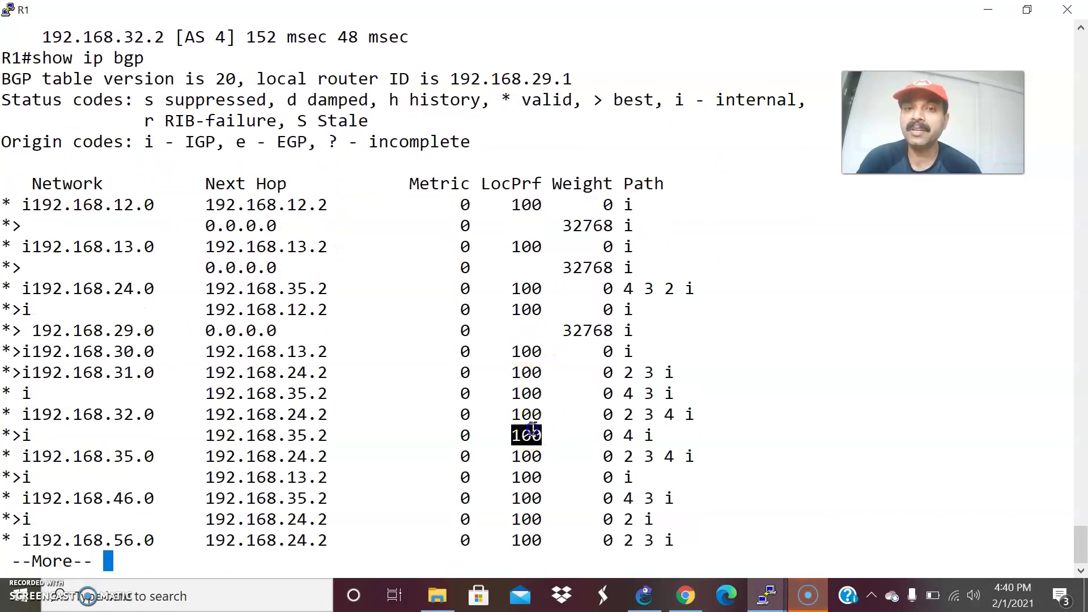
pyautogui.press('space')
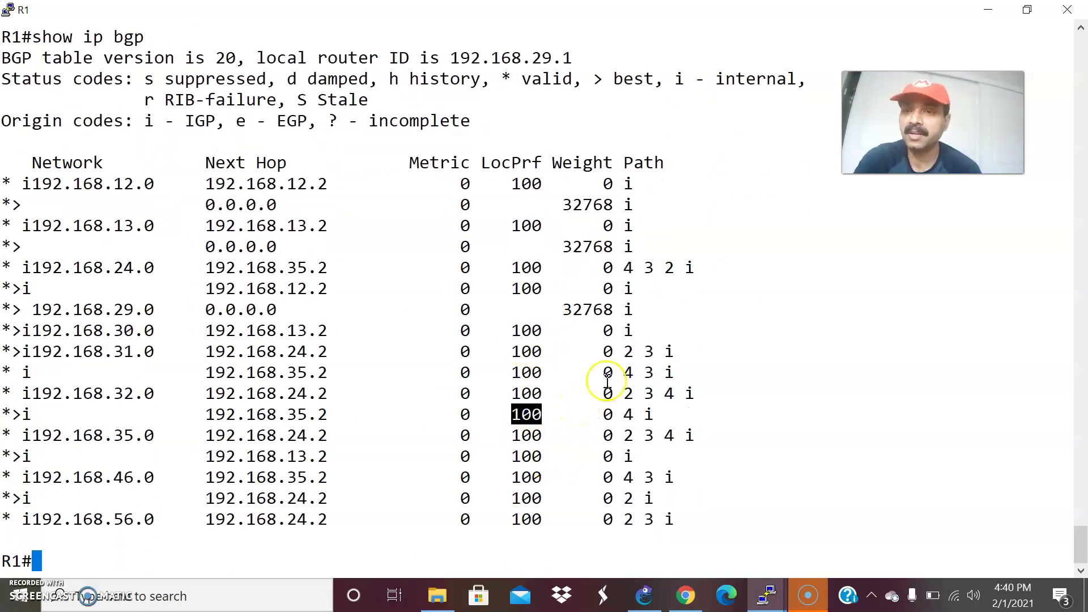
pyautogui.hotkey('alt', 'Tab')
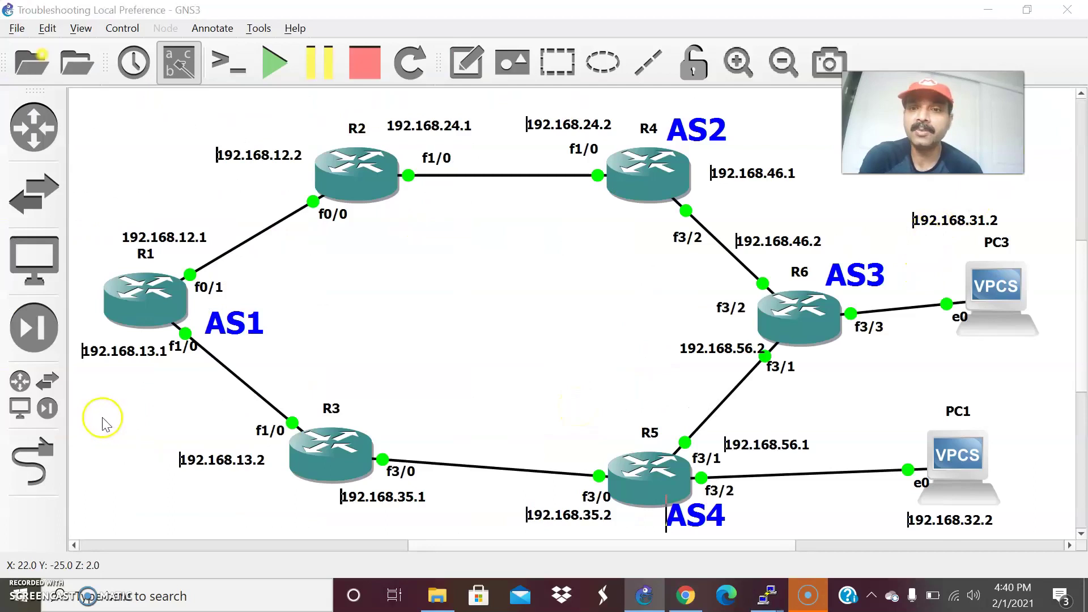
pyautogui.hotkey('alt', 'Tab')
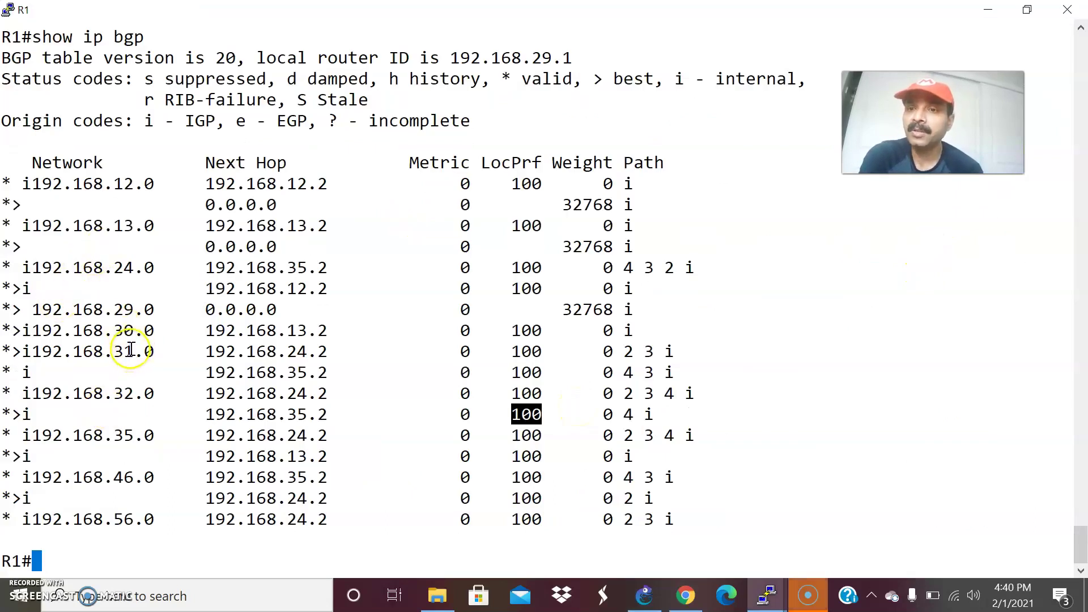
pyautogui.moveTo(125, 351); pyautogui.dragTo(559, 357)
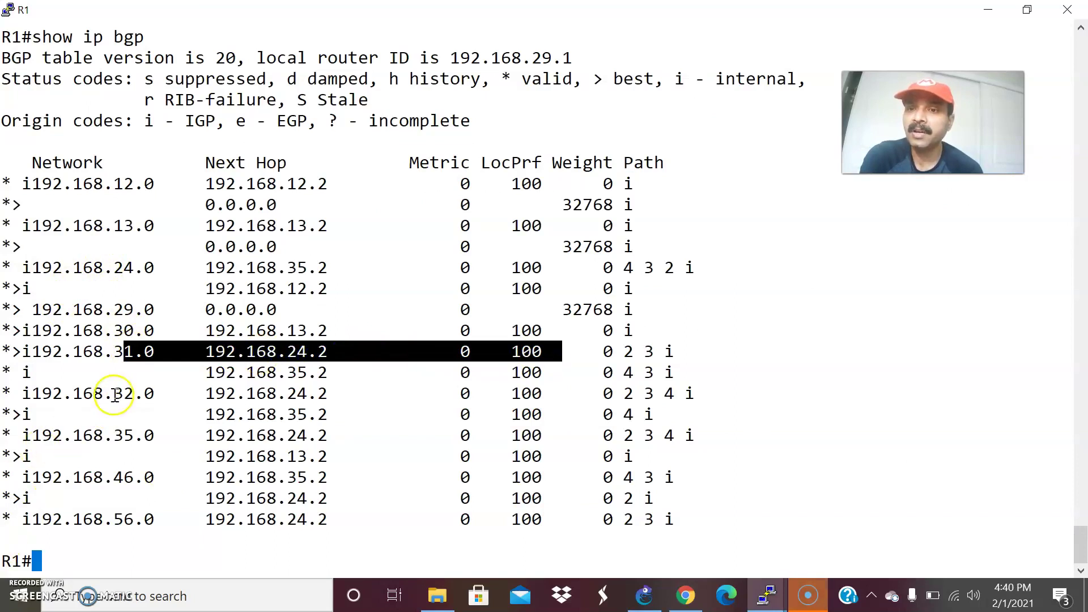
pyautogui.moveTo(115, 392); pyautogui.dragTo(235, 394)
pyautogui.moveTo(174, 435); pyautogui.dragTo(352, 435)
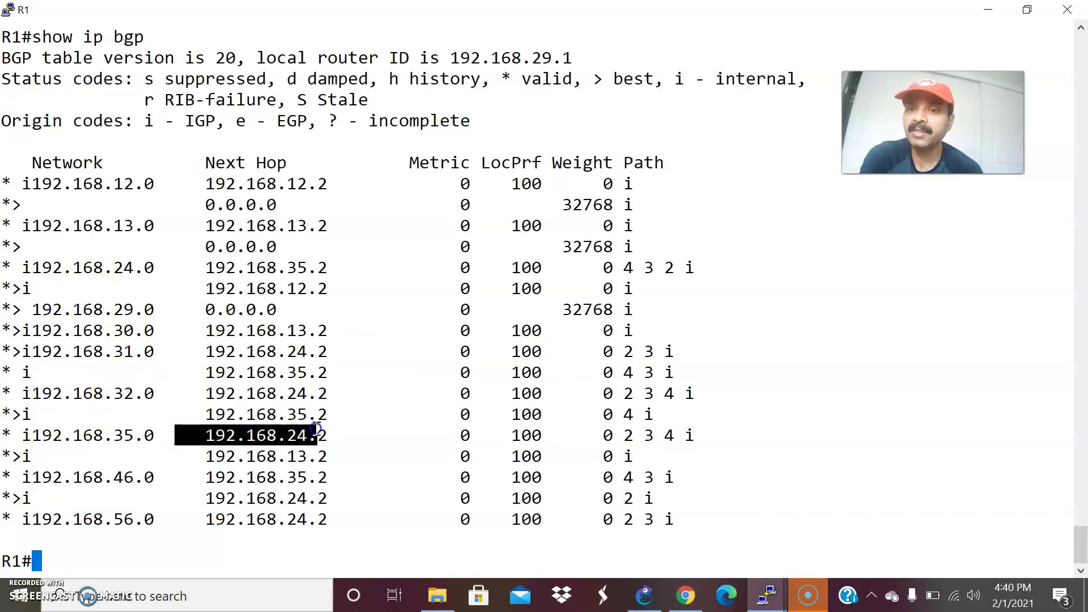
pyautogui.hotkey('alt', 'Tab')
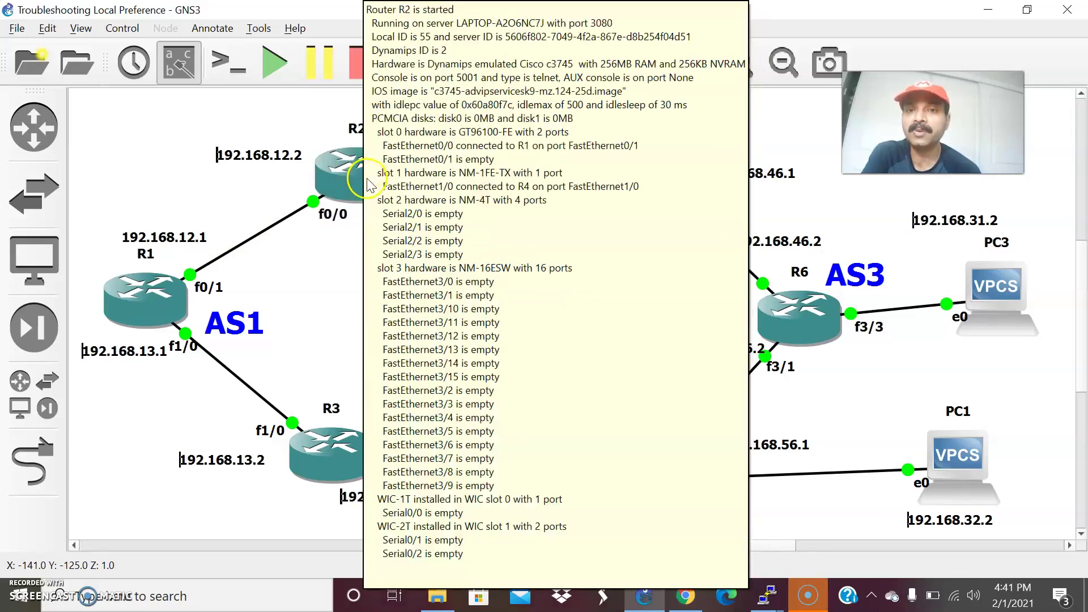
# Step: Enter global configuration mode on R2 with 'conf t'
pyautogui.click(766, 594)
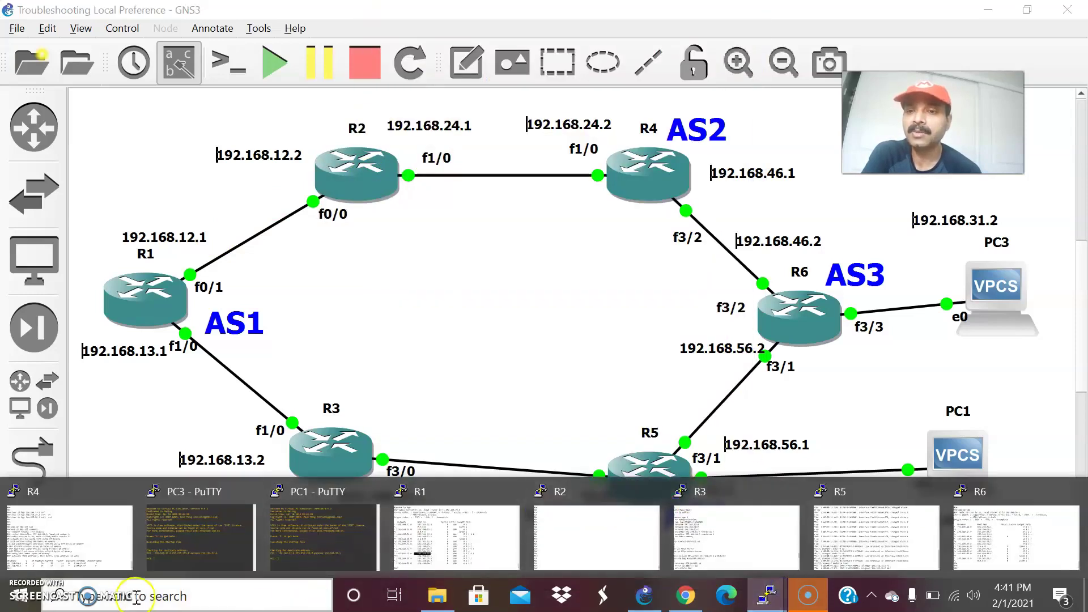
pyautogui.click(570, 501)
pyautogui.write('conf t')
pyautogui.press('Return')
pyautogui.press('Return')
pyautogui.press('Return')
pyautogui.press('Return')
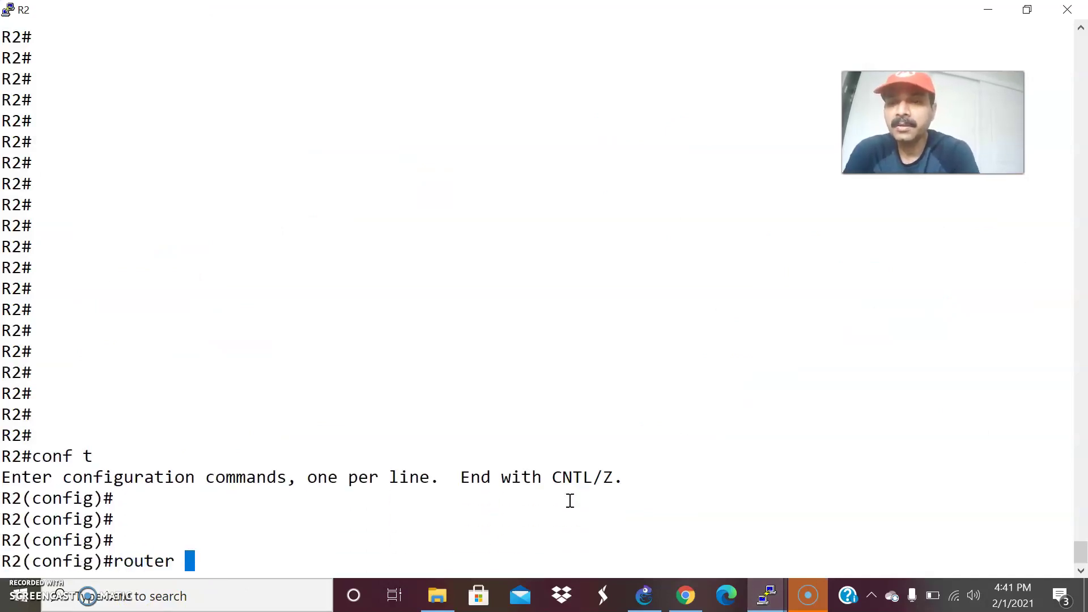
# Step: Create route-map LOC permit 10 on R2
pyautogui.write('route map')
pyautogui.press('Return')
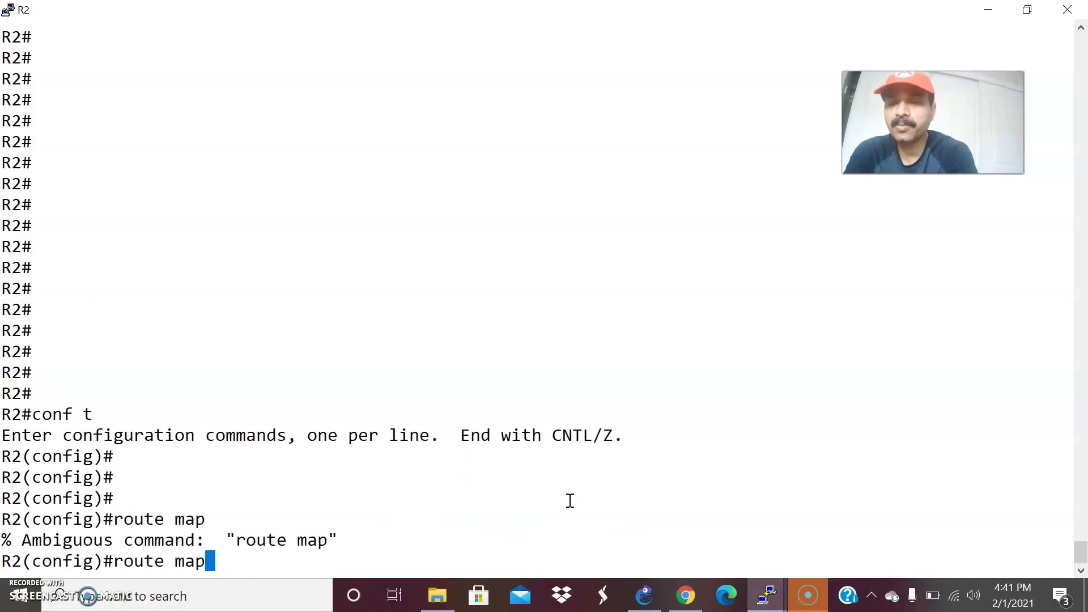
pyautogui.write('route-')
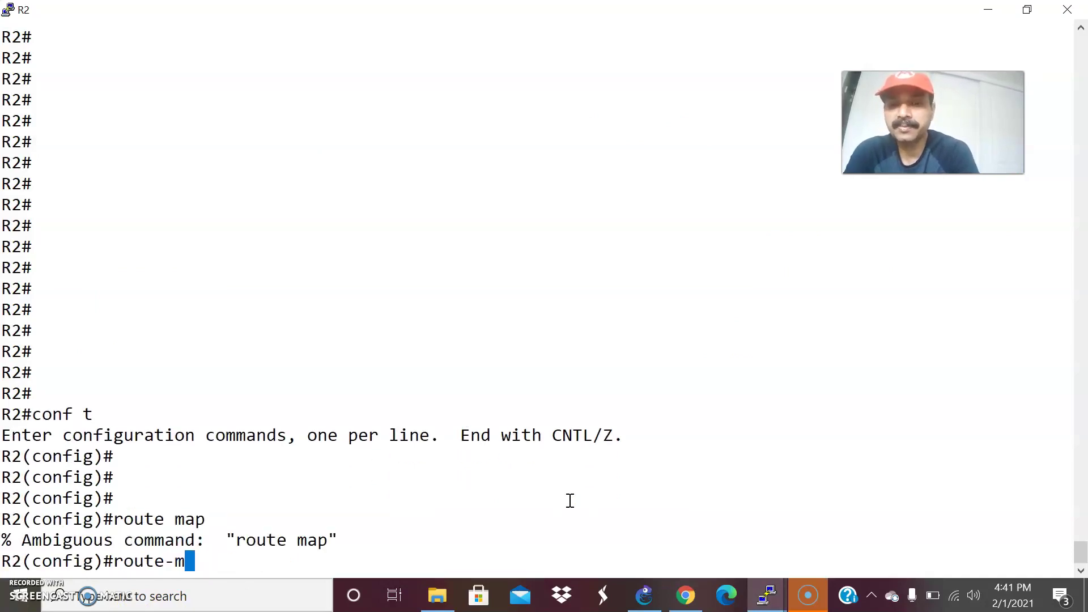
pyautogui.write('m')
pyautogui.press('Tab')
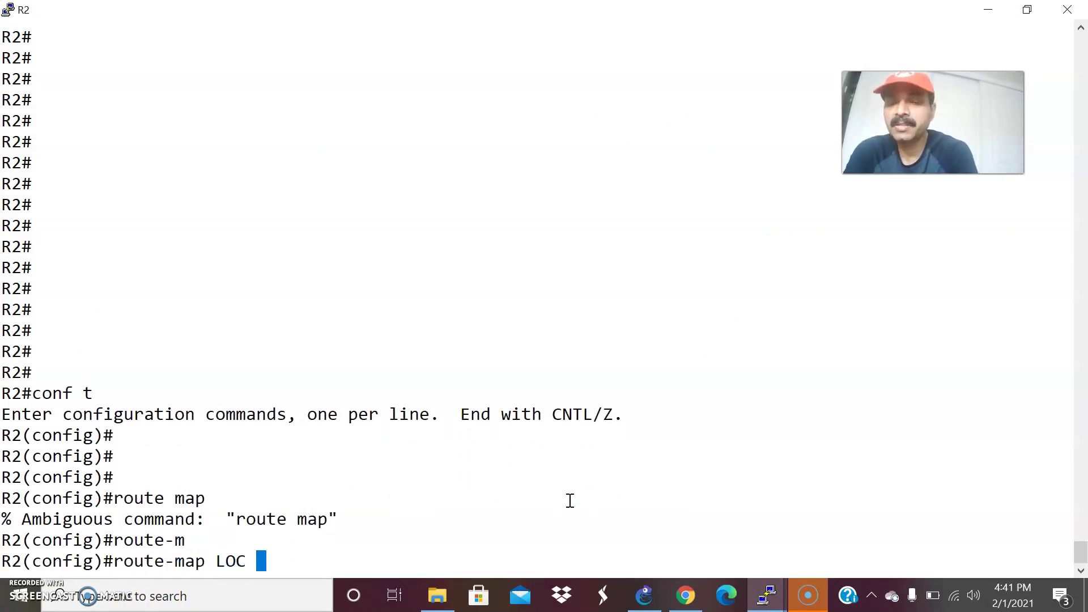
pyautogui.write('LOC perm')
pyautogui.press('Tab')
pyautogui.write('1')
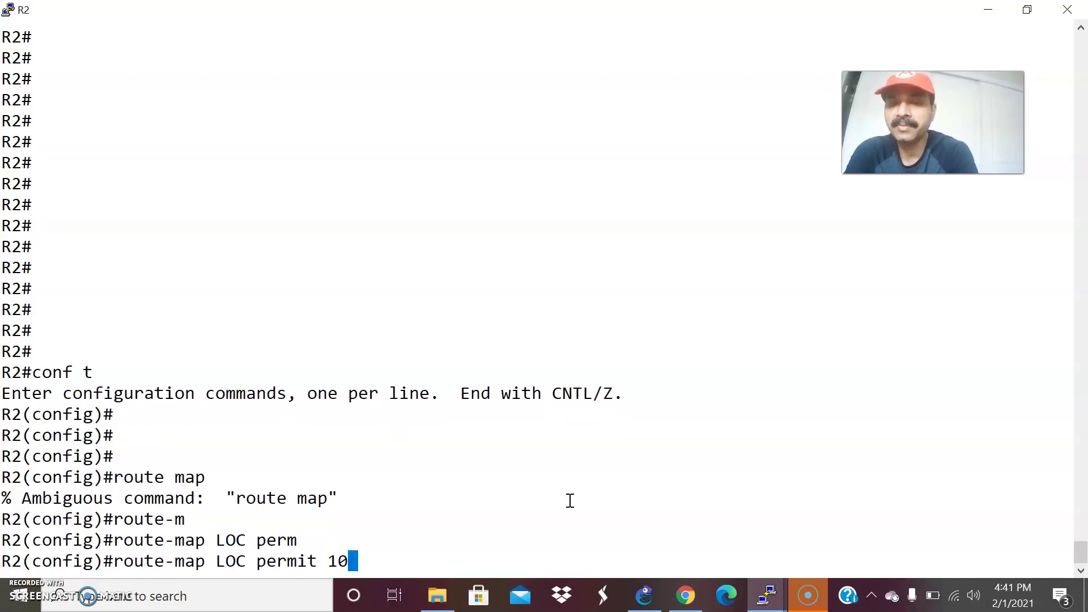
pyautogui.write('0')
pyautogui.press('Return')
# Step: Make clause 10 match ip address 65 and set local-preference 900
pyautogui.write('mat')
pyautogui.press('Tab')
pyautogui.write('ip a')
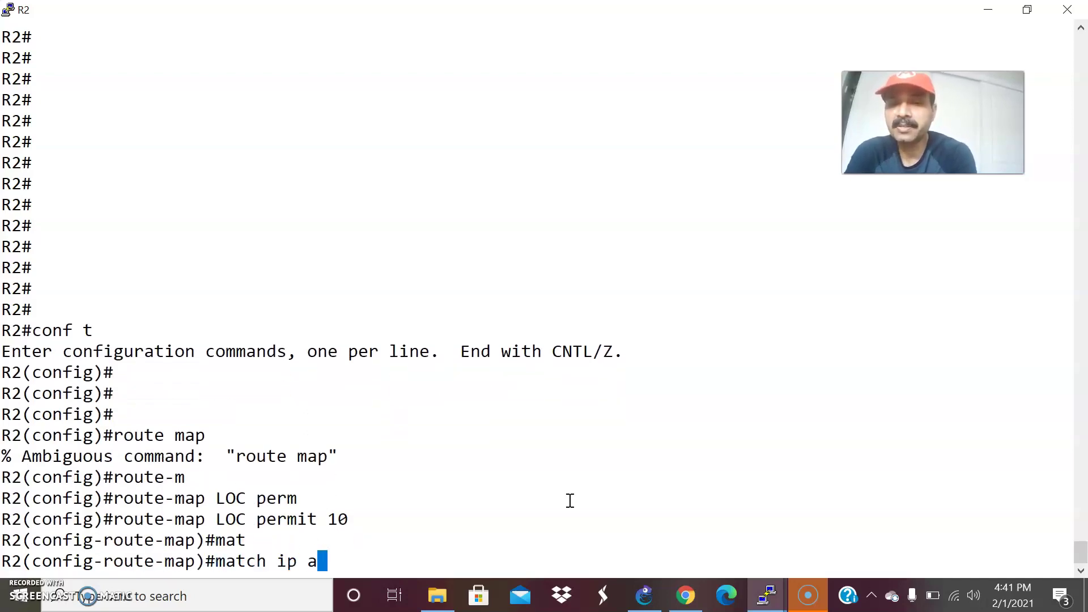
pyautogui.write('ddress 65')
pyautogui.press('Tab')
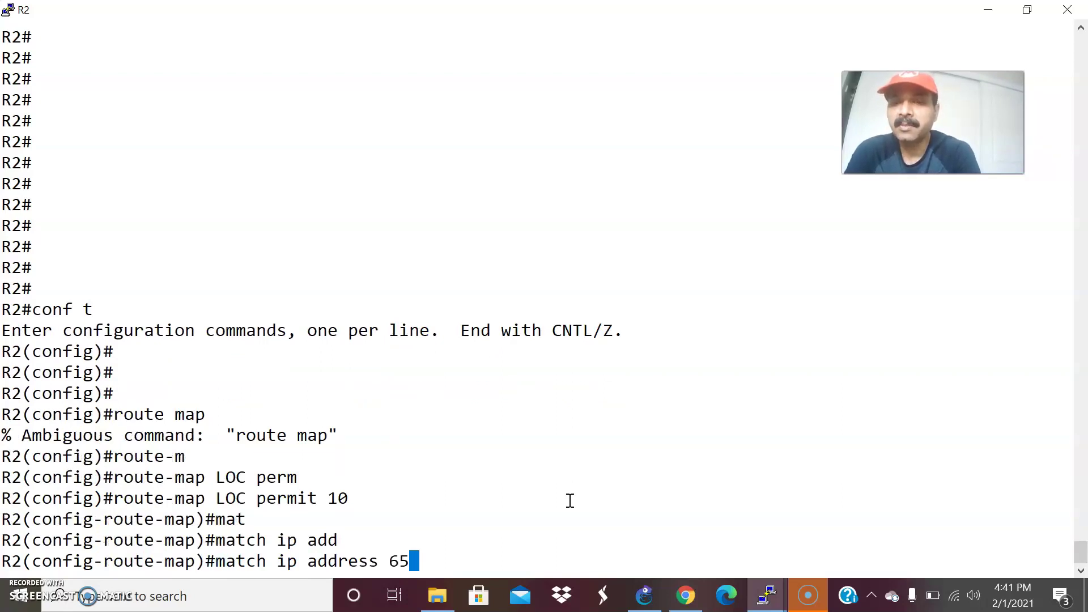
pyautogui.press('Return')
pyautogui.write('set ')
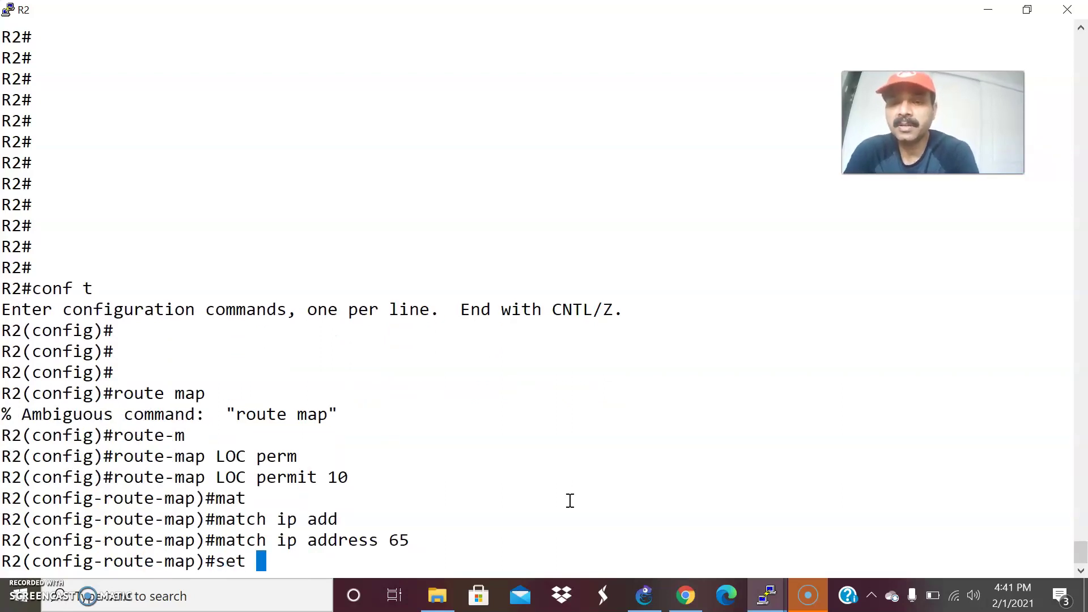
pyautogui.write('lo')
pyautogui.press('Tab')
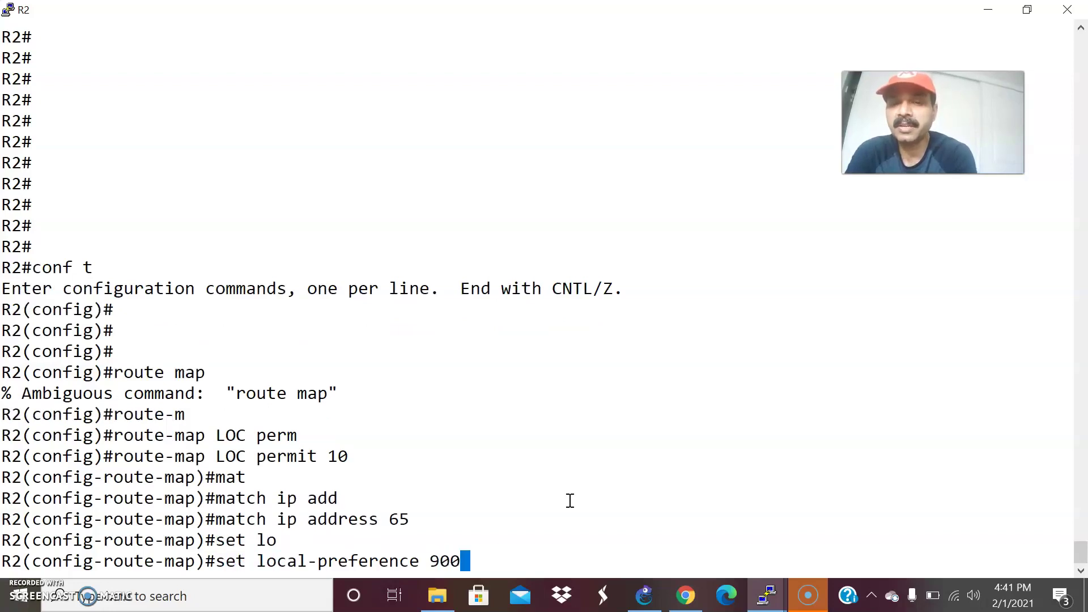
pyautogui.press('Return')
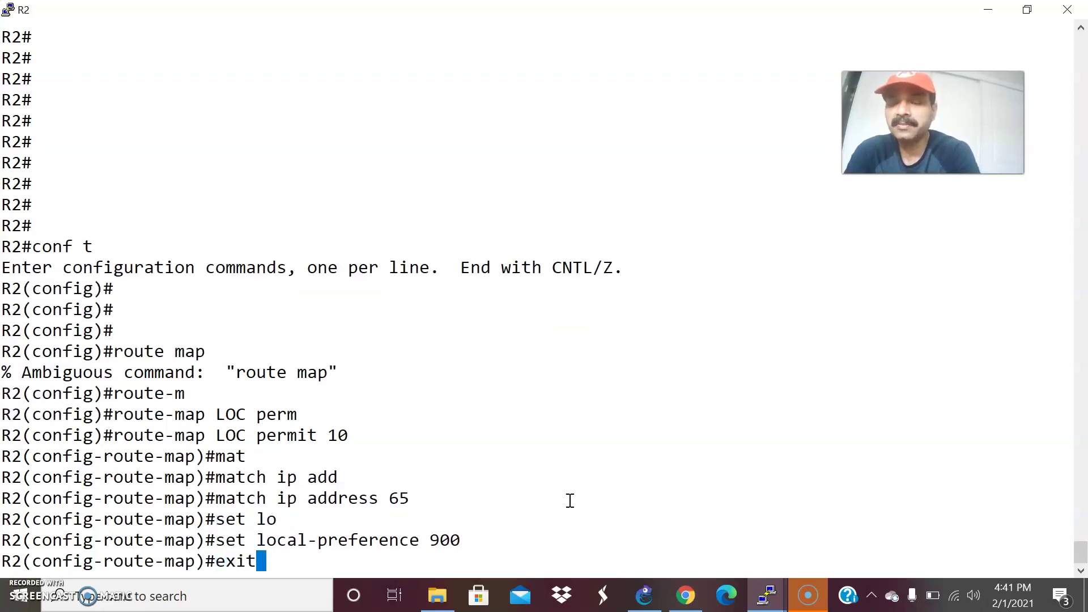
# Step: Add route-map LOC permit 20 for all other routes and leave configuration mode
pyautogui.write('exit')
pyautogui.press('Return')
pyautogui.press('Up')
pyautogui.press('Up')
pyautogui.press('Up')
pyautogui.press('Up')
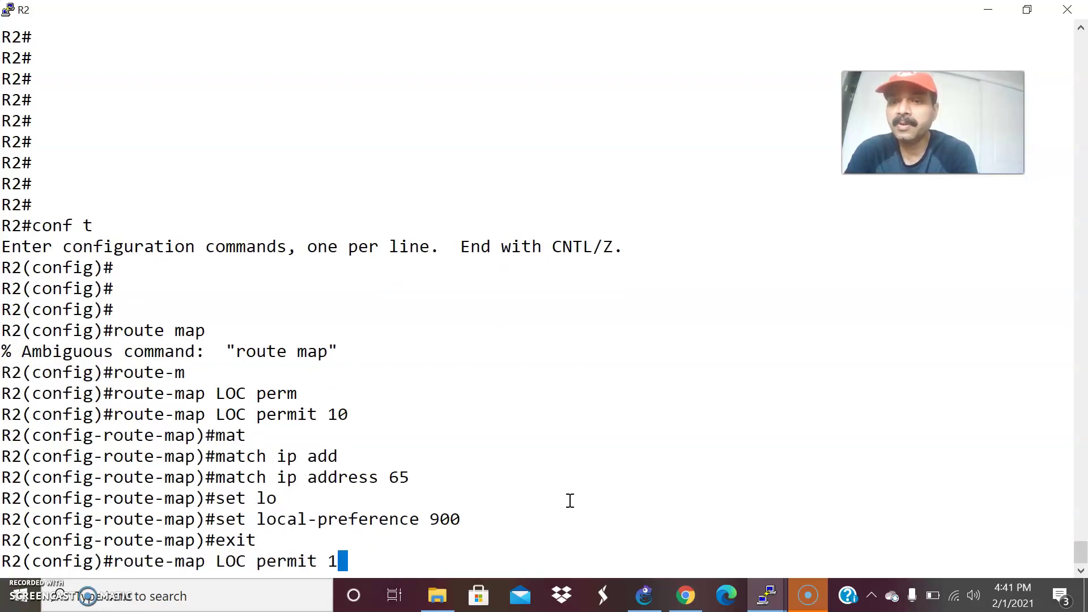
pyautogui.press('Return')
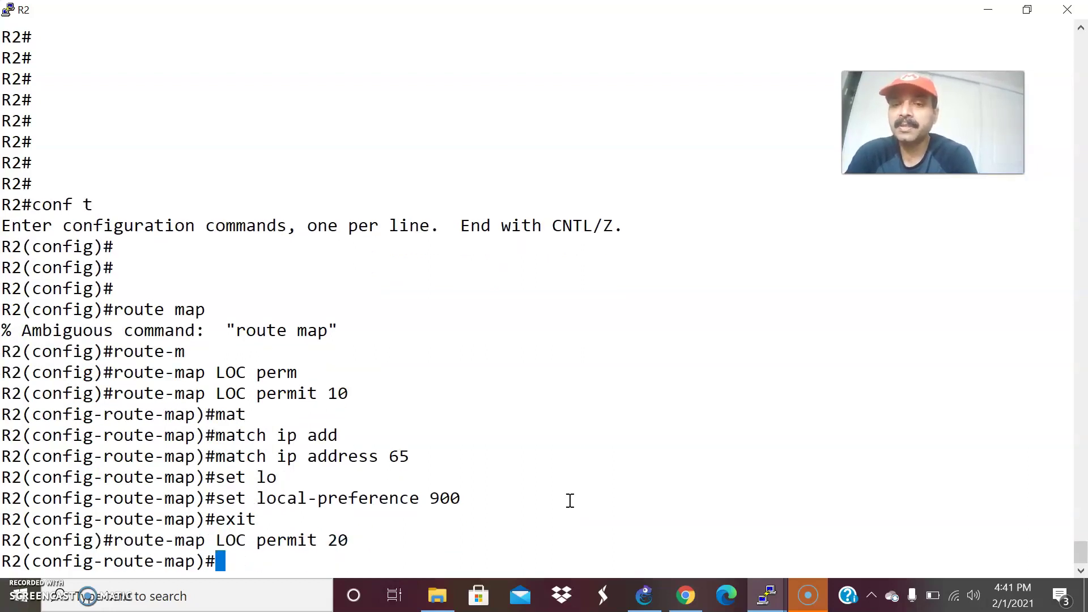
pyautogui.hotkey('ctrl', 'z')
pyautogui.press('Return')
pyautogui.press('Return')
pyautogui.write('sho')
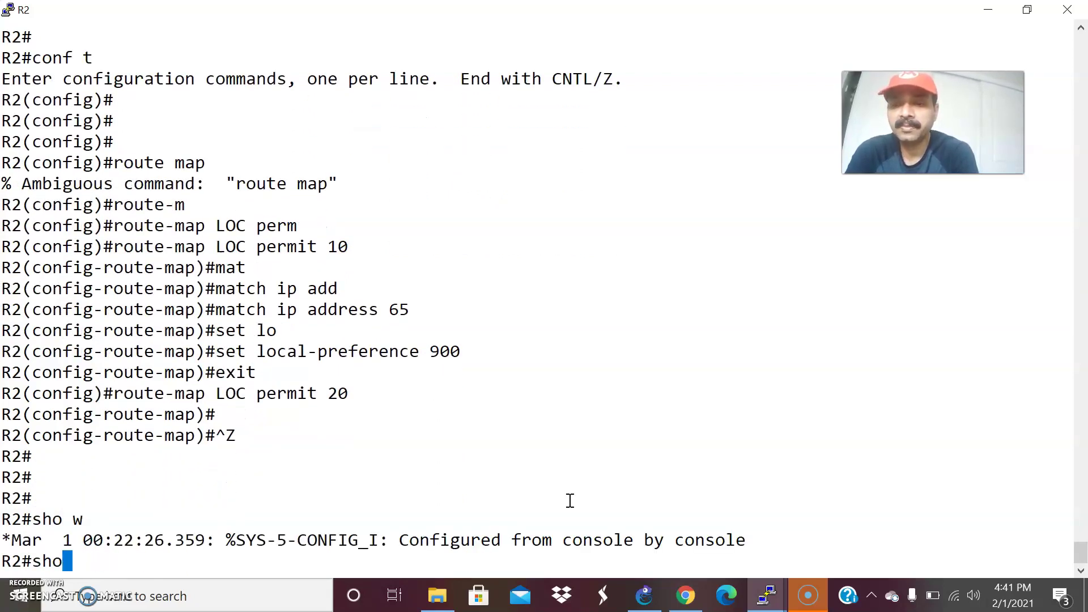
pyautogui.write(' wip acces')
# Step: Show R2's access list 65, confirming it permits 192.168.31.0 and 192.168.32.0, comparing with the topology
pyautogui.press('Tab')
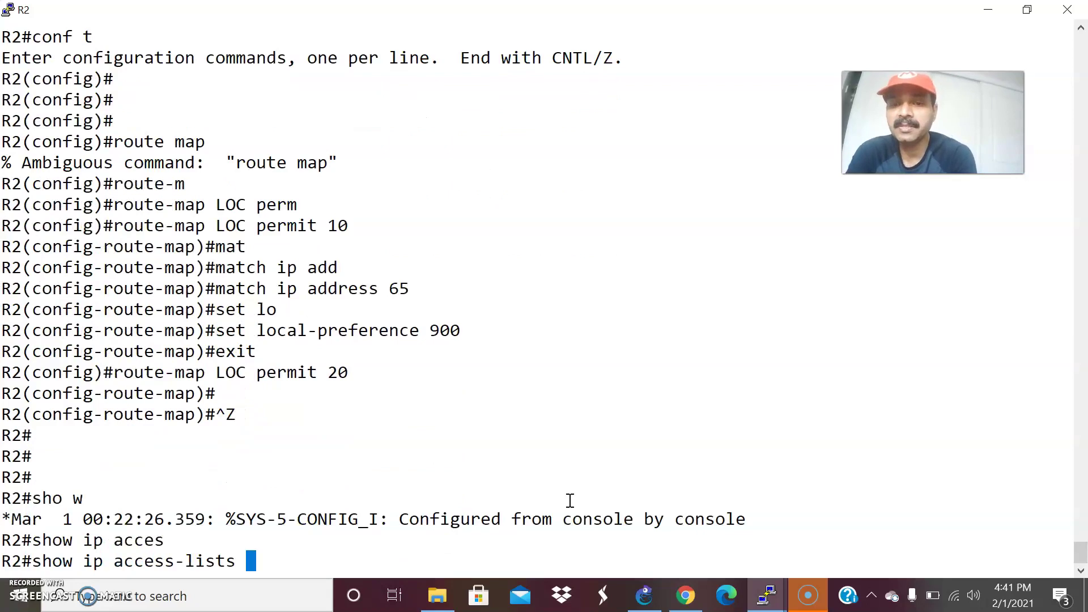
pyautogui.write('65')
pyautogui.press('Return')
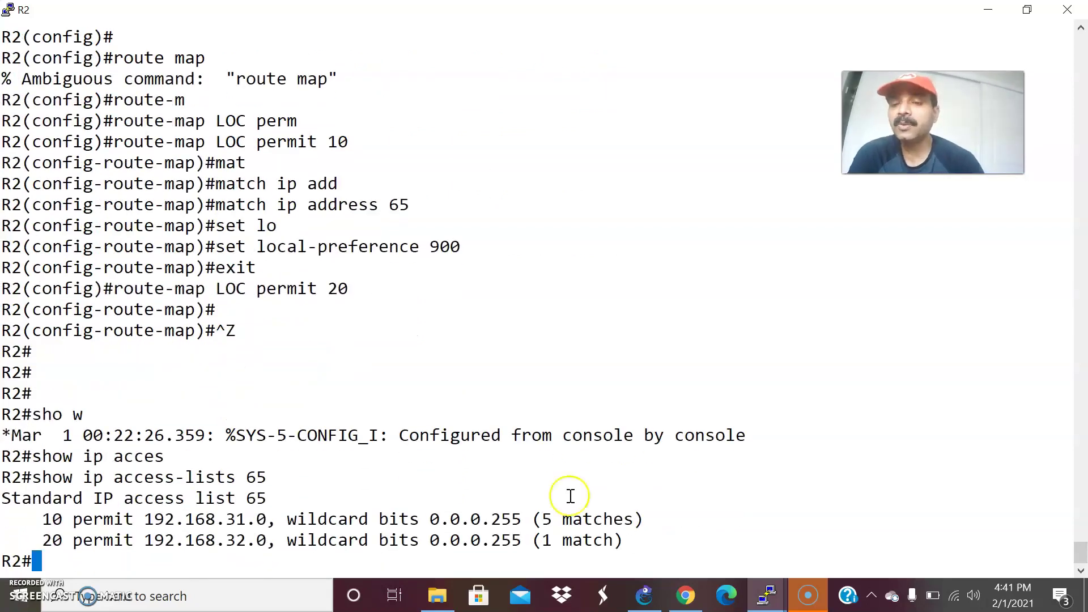
pyautogui.hotkey('alt', 'Tab')
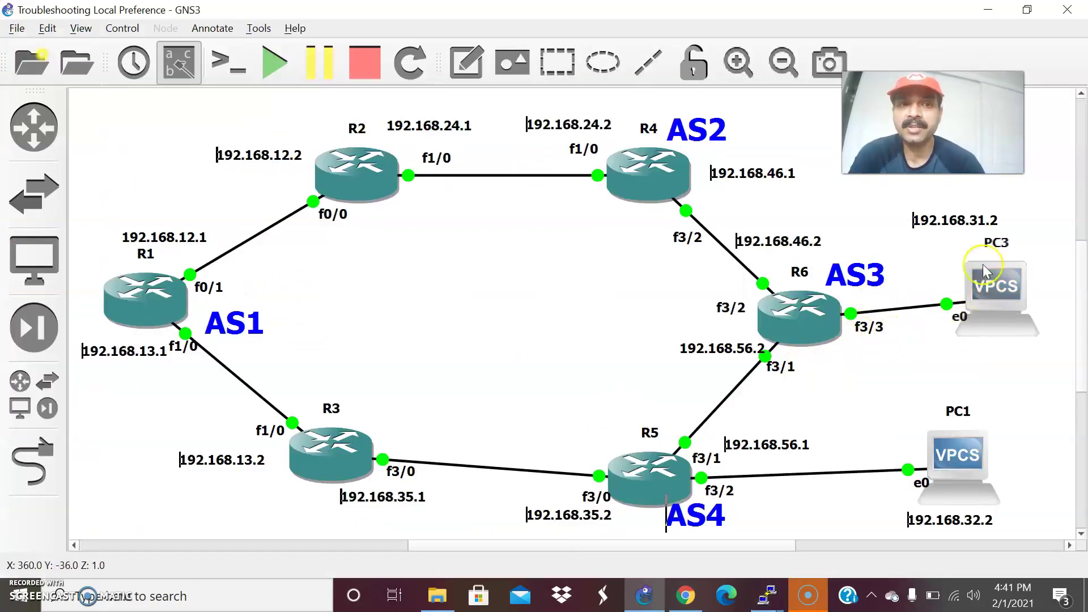
pyautogui.hotkey('alt', 'Tab')
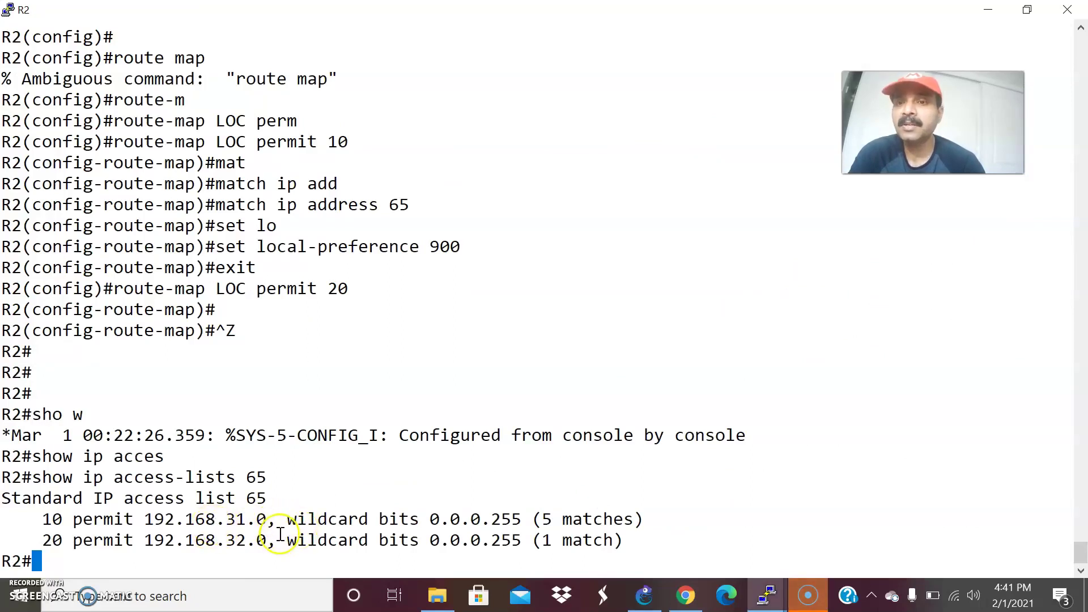
pyautogui.hotkey('alt', 'Tab')
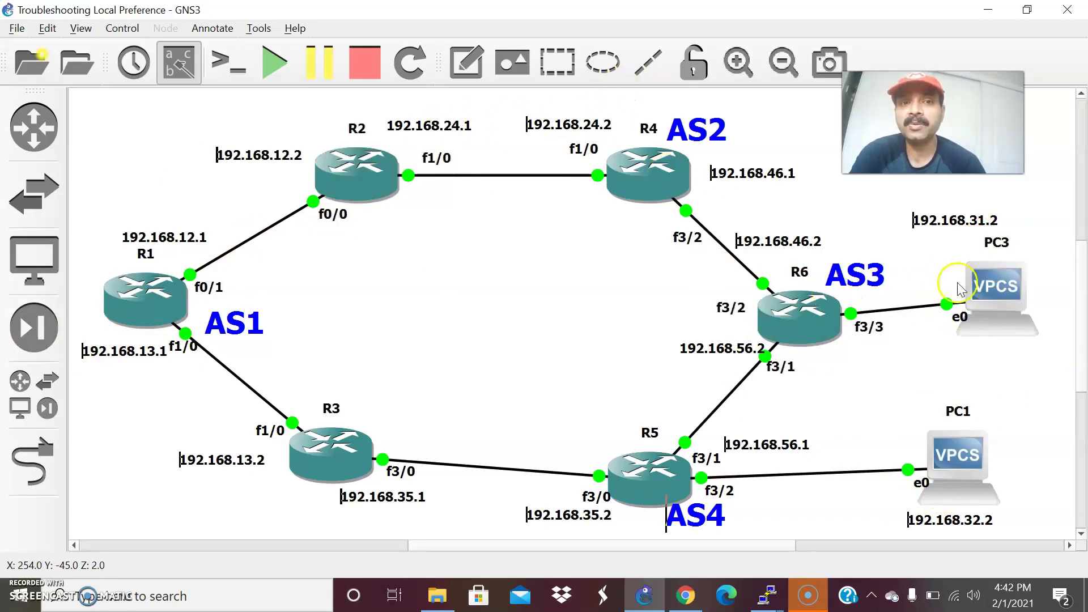
pyautogui.hotkey('alt', 'Tab')
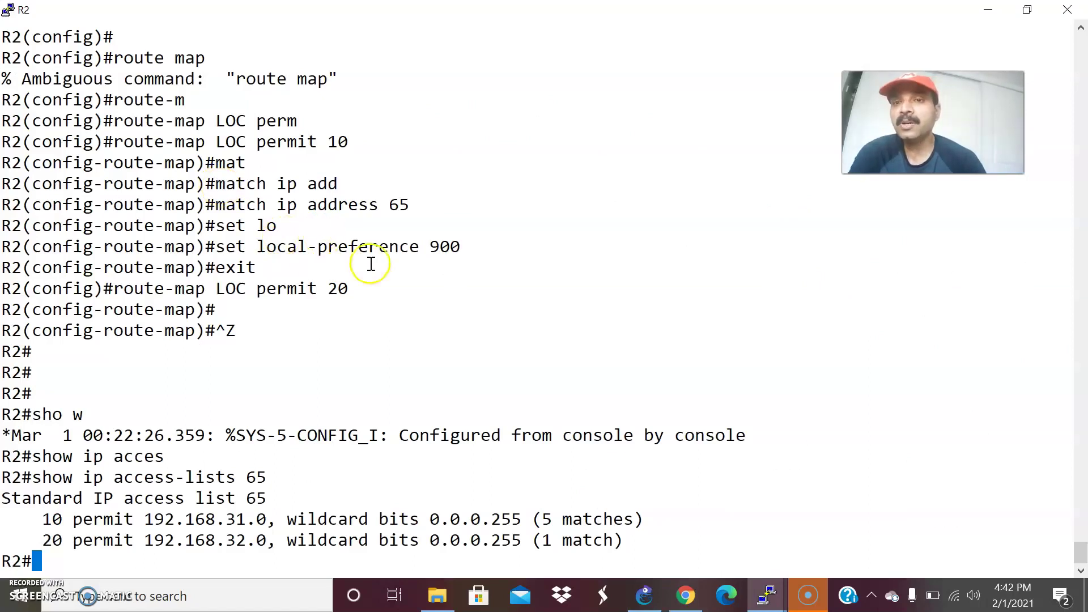
pyautogui.hotkey('alt', 'Tab')
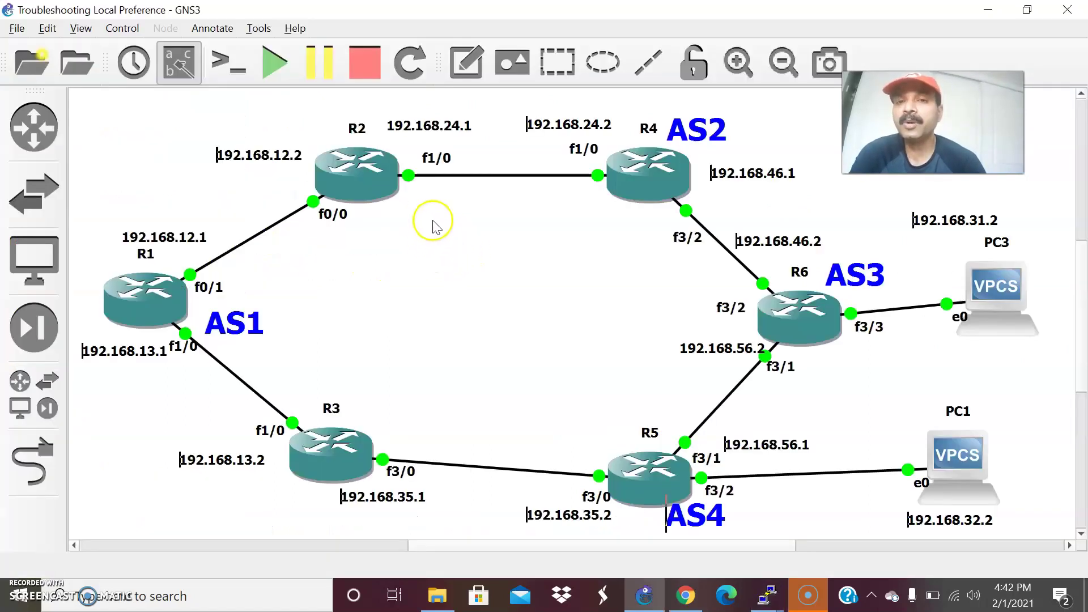
pyautogui.hotkey('alt', 'Tab')
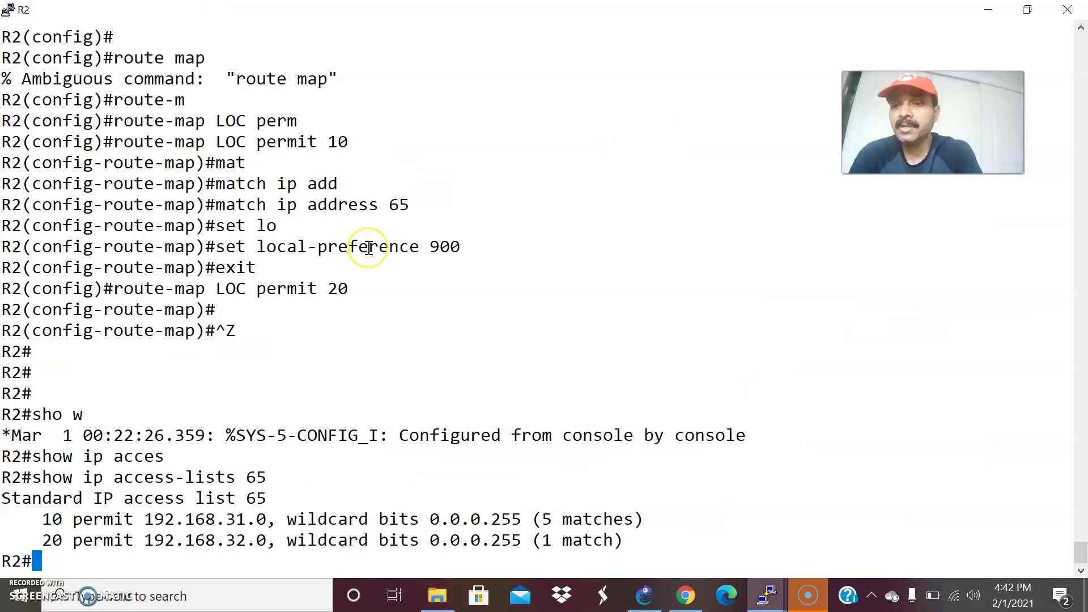
# Step: Enter router bgp 1 configuration on R2
pyautogui.write('conf t')
pyautogui.press('Return')
pyautogui.press('Return')
pyautogui.press('Return')
pyautogui.press('Return')
pyautogui.write('router bgo 1')
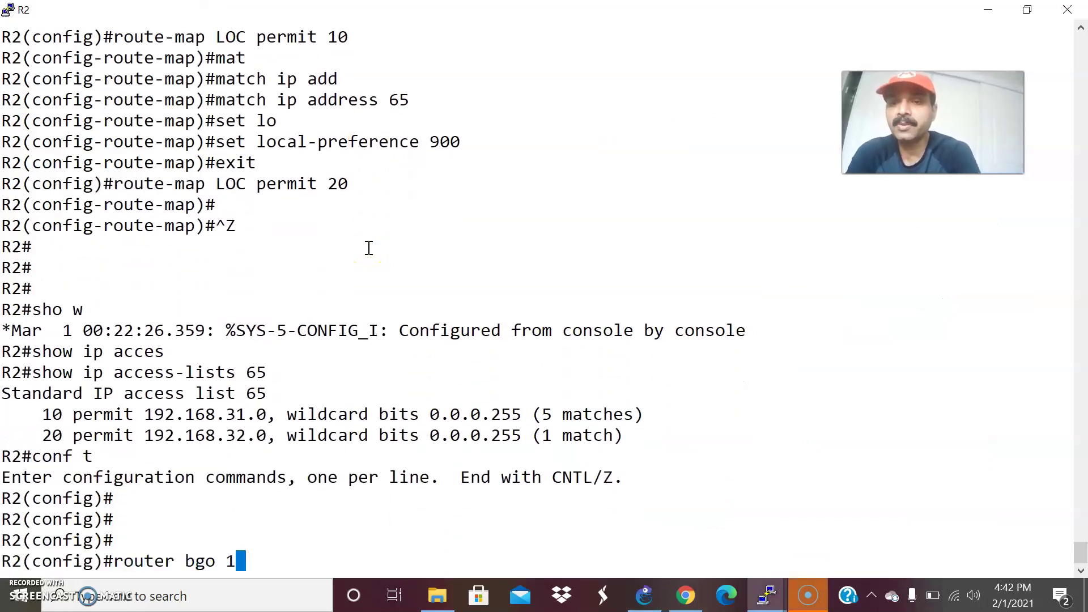
pyautogui.press('BackSpace')
pyautogui.press('BackSpace')
pyautogui.press('BackSpace')
pyautogui.write('p 1')
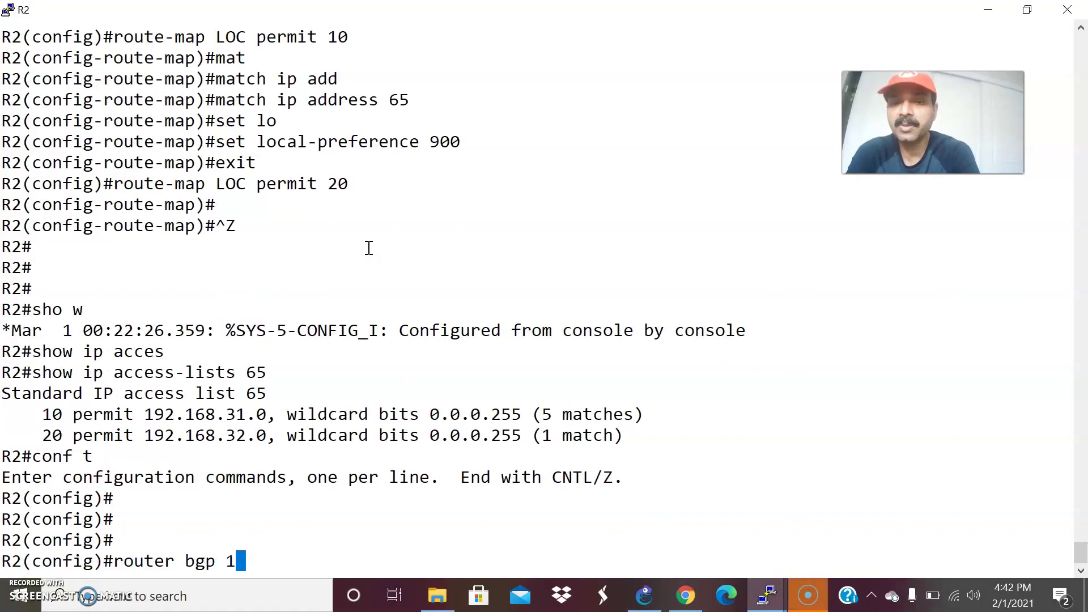
pyautogui.press('Return')
# Step: Apply 'neighbor 192.168.24.2 route-map LOC in' and exit configuration mode
pyautogui.write('nei')
pyautogui.press('Tab')
pyautogui.write('192.168.')
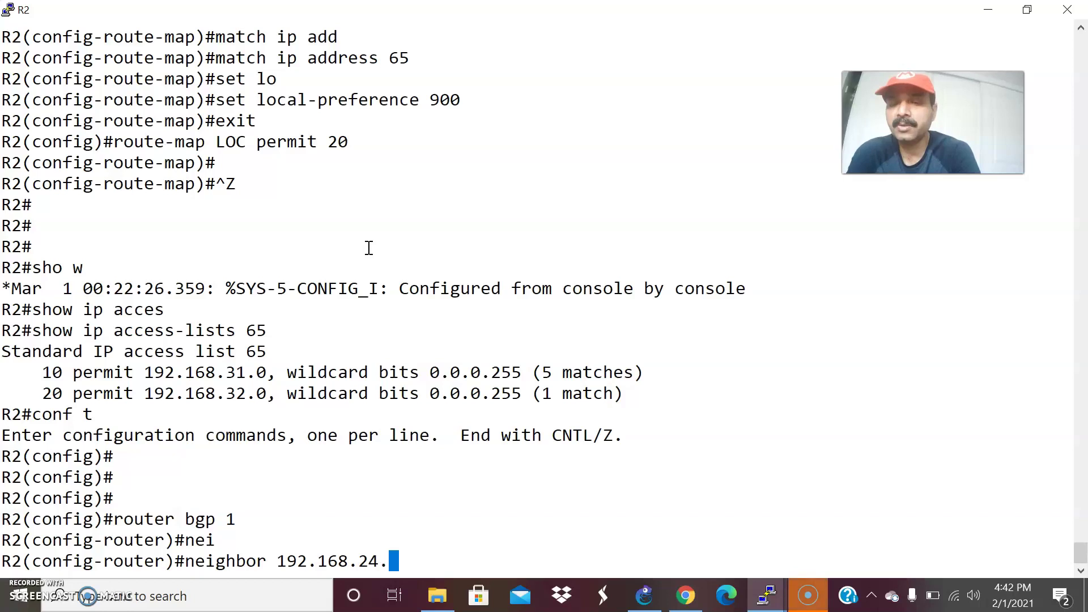
pyautogui.hotkey('alt', 'Tab')
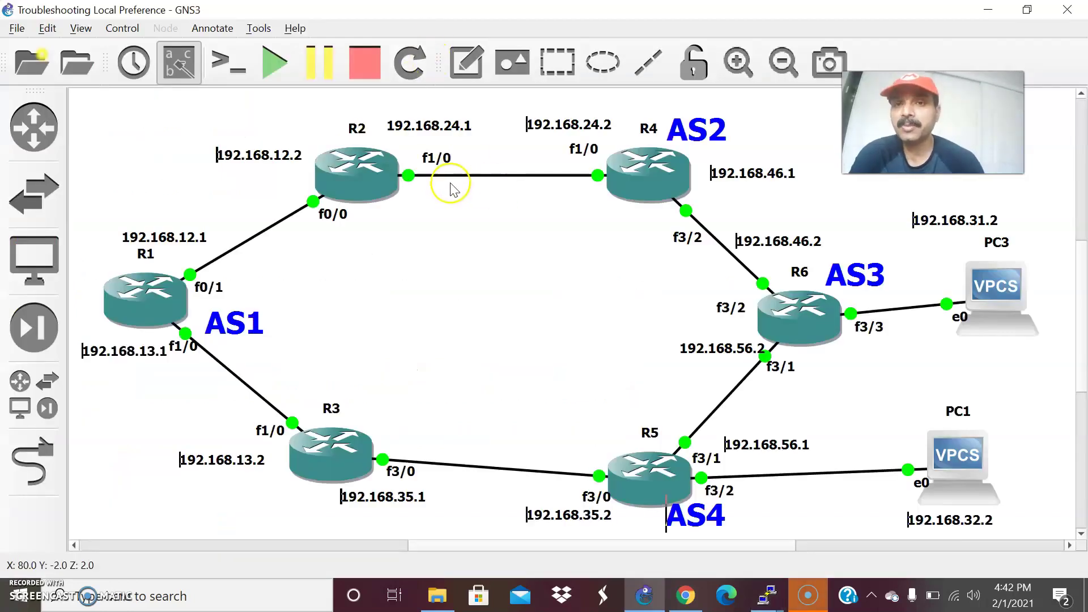
pyautogui.hotkey('alt', 'Tab')
pyautogui.write('24.2')
pyautogui.write(' rou')
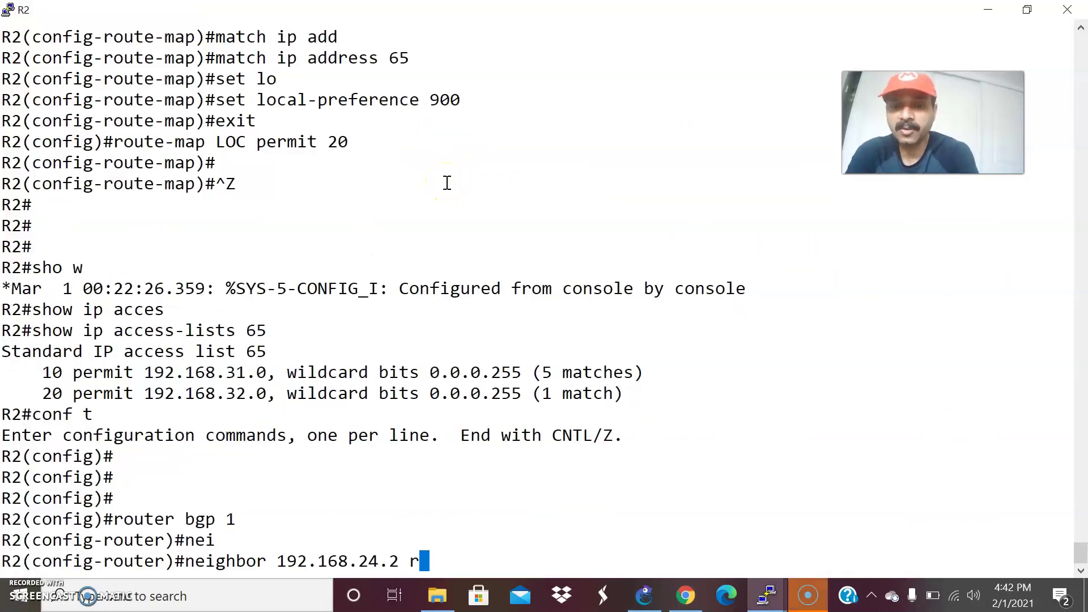
pyautogui.press('Tab')
pyautogui.write('m')
pyautogui.press('Tab')
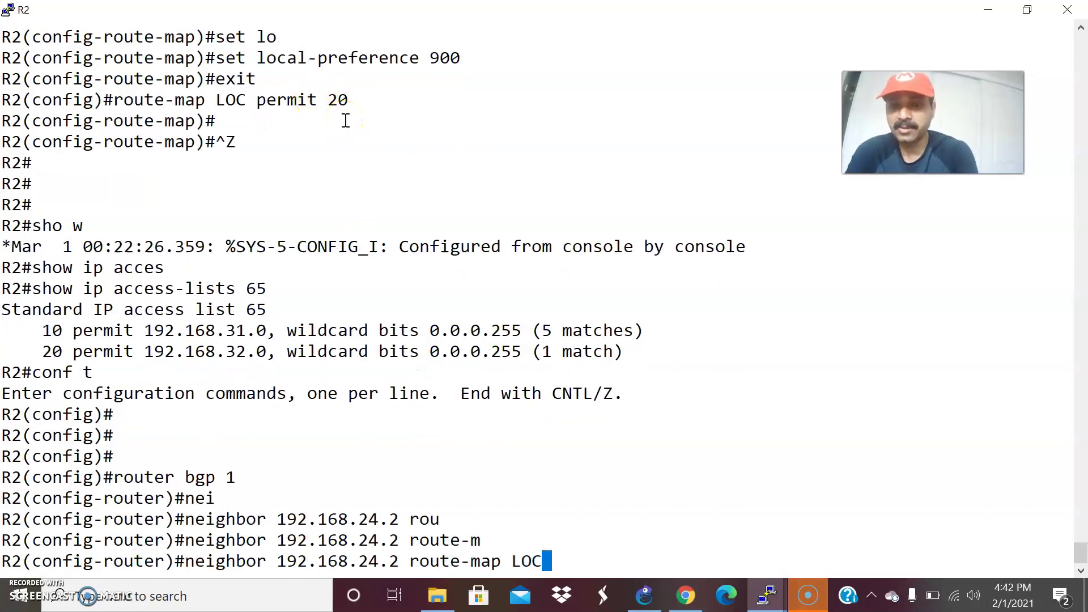
pyautogui.press('Return')
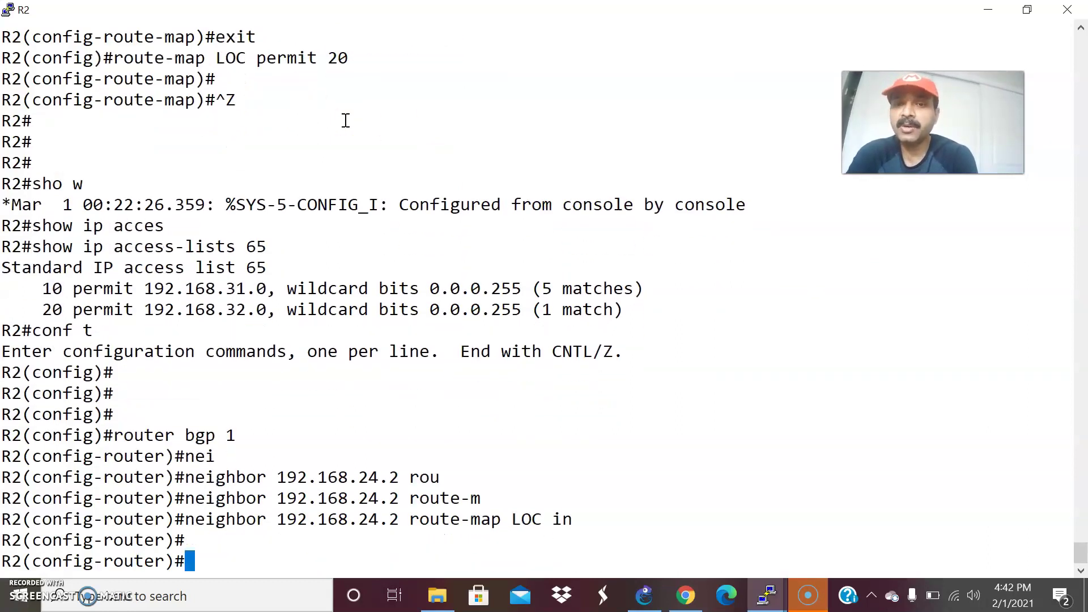
pyautogui.hotkey('ctrl', 'z')
# Step: Review R2's console output against the topology map and return to a fresh prompt
pyautogui.hotkey('alt', 'Tab')
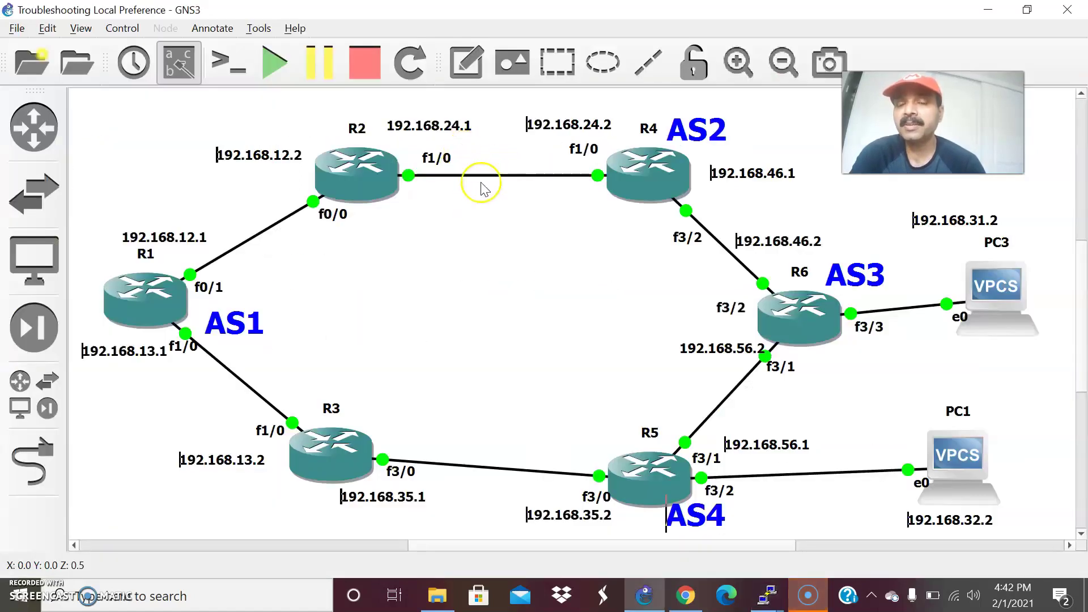
pyautogui.hotkey('alt', 'Tab')
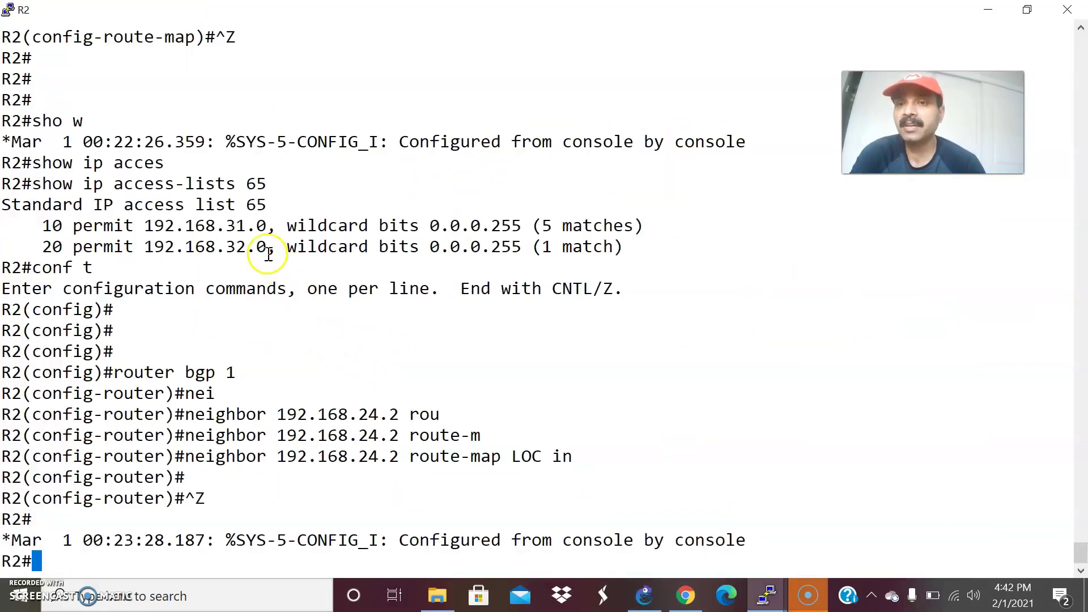
pyautogui.scroll(4, 291, 418)
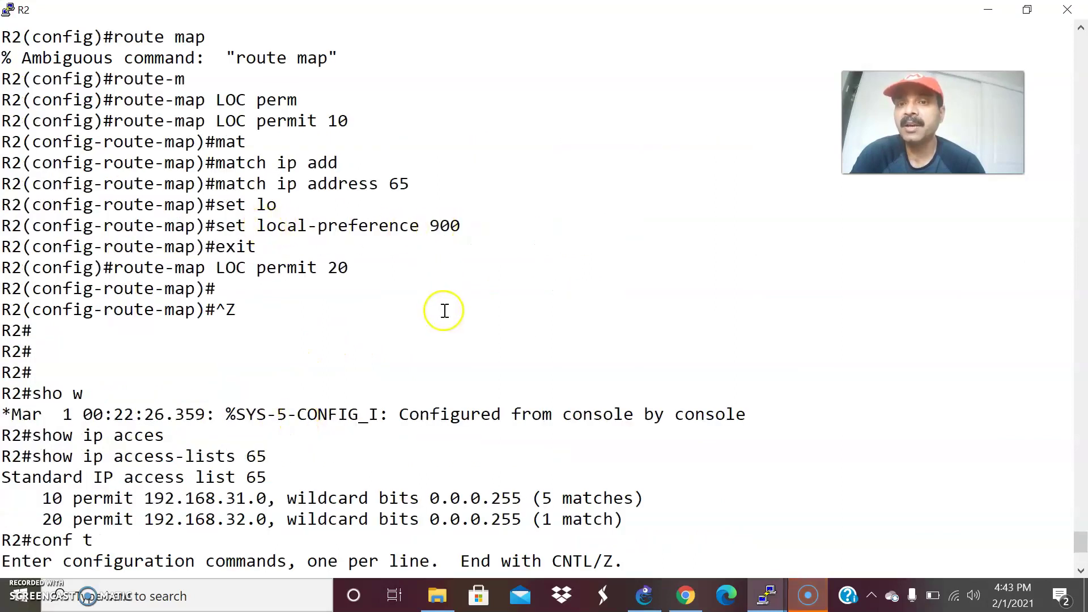
pyautogui.hotkey('alt', 'Tab')
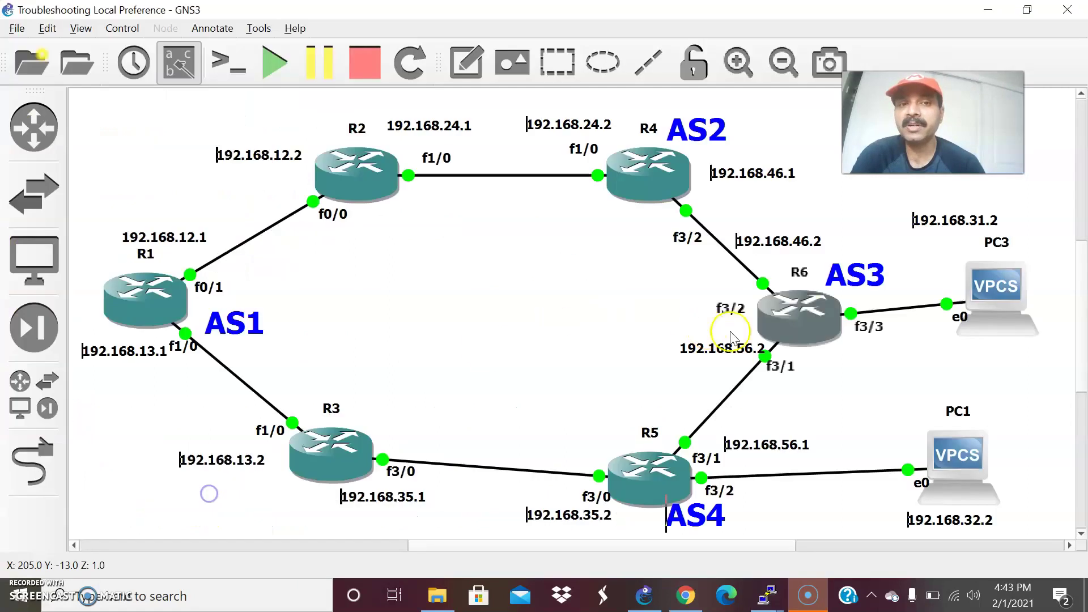
pyautogui.hotkey('alt', 'Tab')
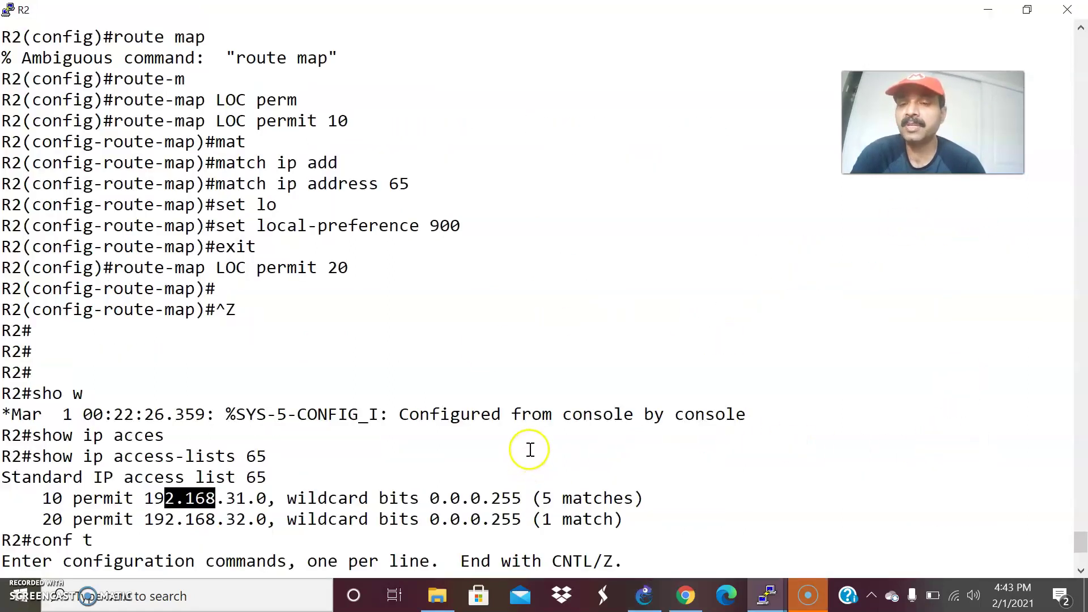
pyautogui.scroll(-5, 530, 450)
pyautogui.hotkey('ctrl', 'z')
pyautogui.press('Return')
pyautogui.press('Return')
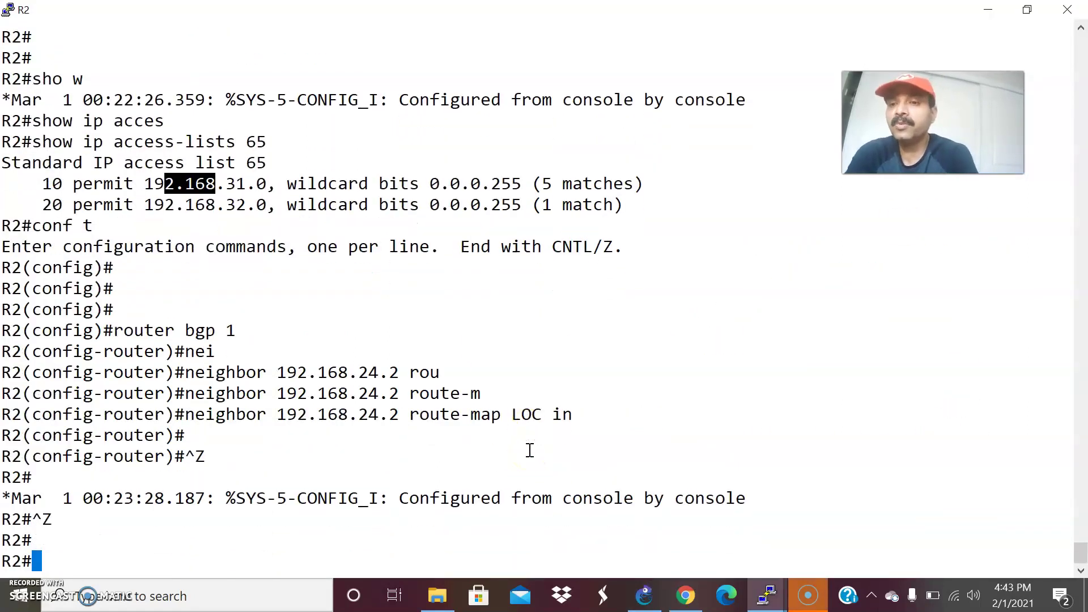
# Step: List R2's running configuration with 'show run' and page to the BGP section
pyautogui.write('show run')
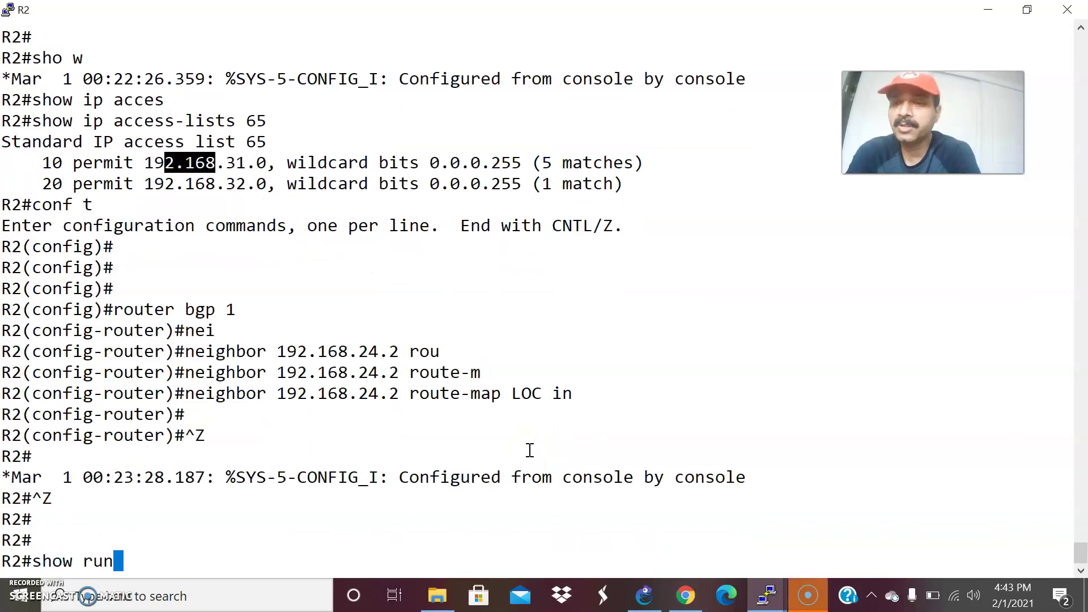
pyautogui.press('Return')
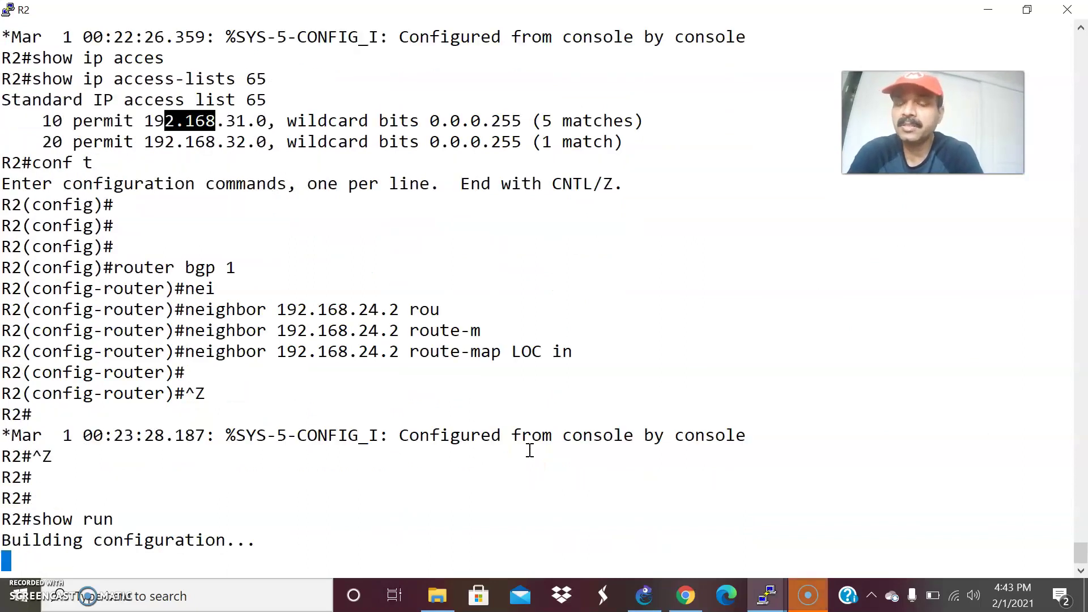
pyautogui.press('q')
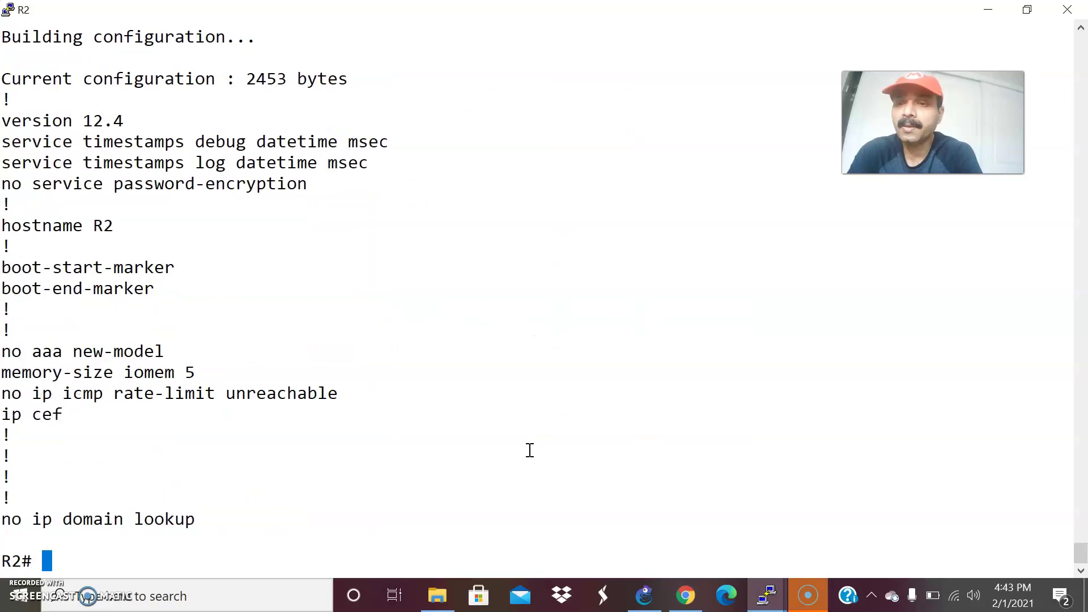
pyautogui.write('show run')
pyautogui.press('Return')
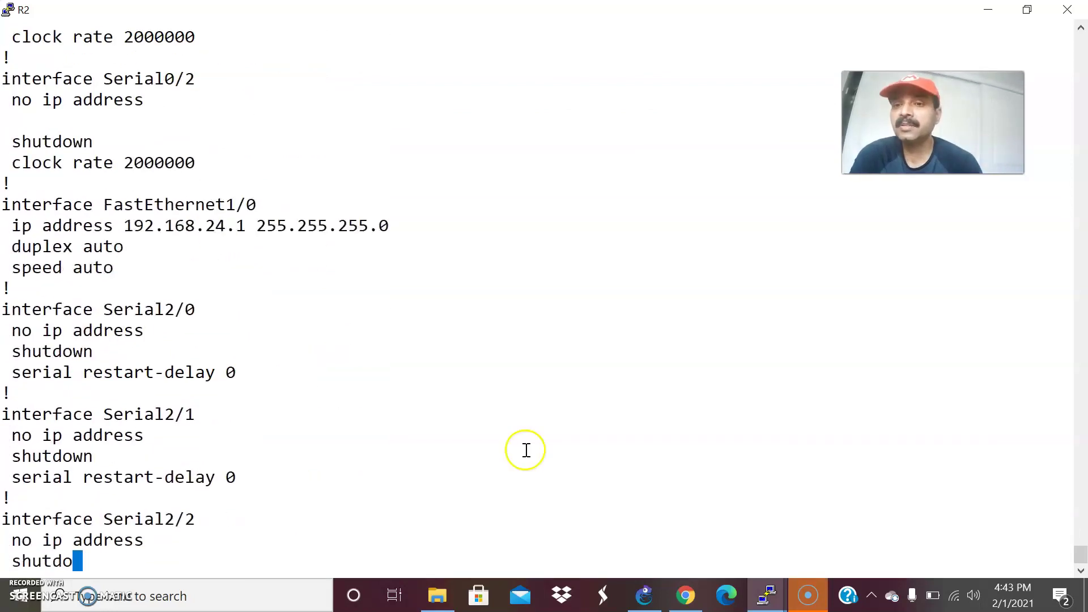
pyautogui.press('space')
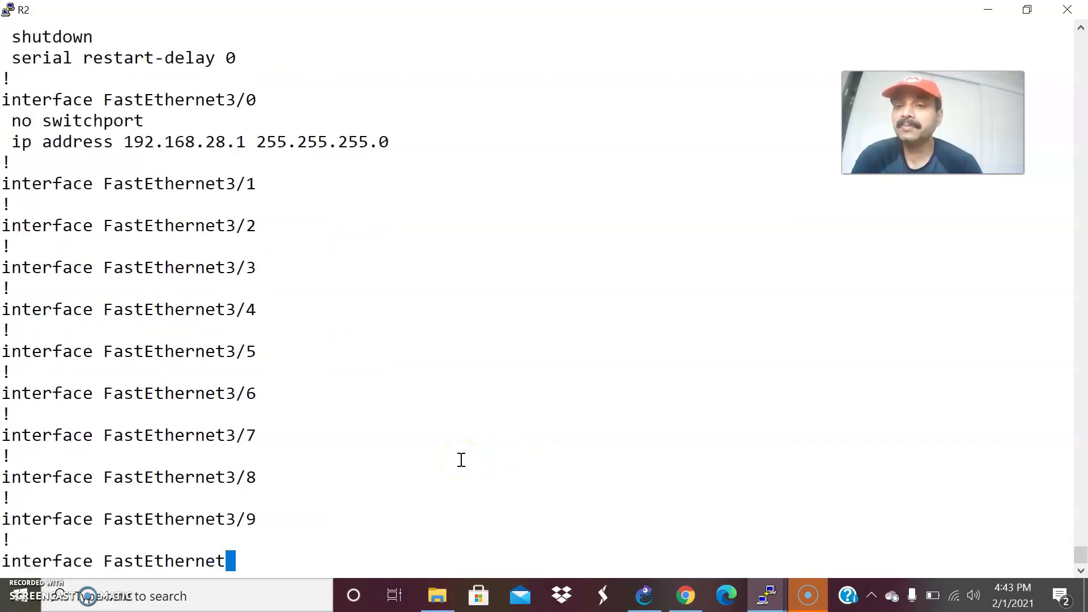
pyautogui.press('space')
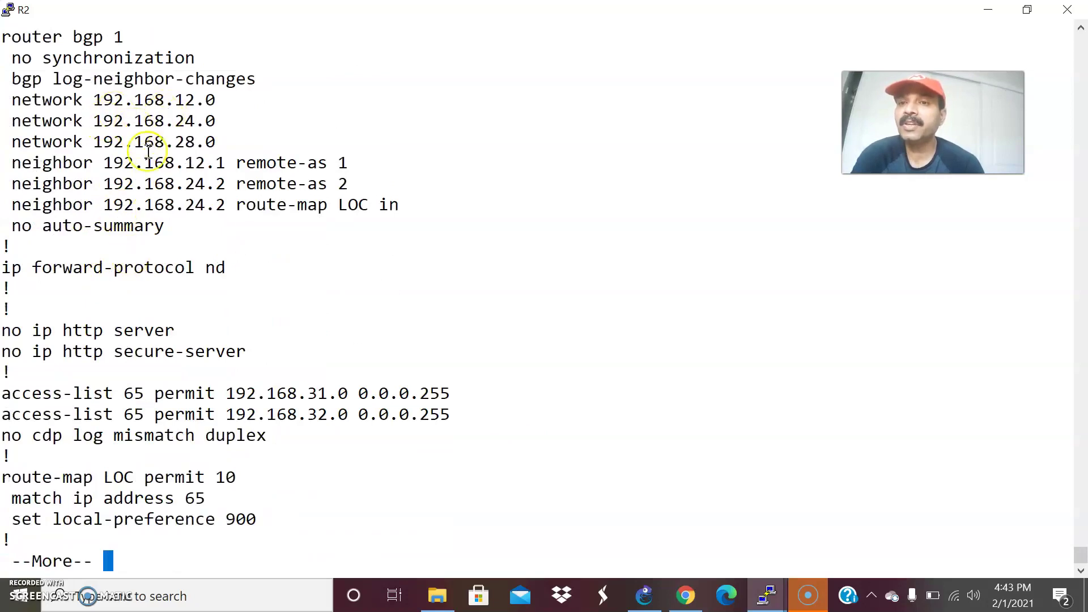
# Step: Highlight the neighbor 192.168.24.2 line and route-map name LOC, comparing with the topology
pyautogui.hotkey('alt', 'Tab')
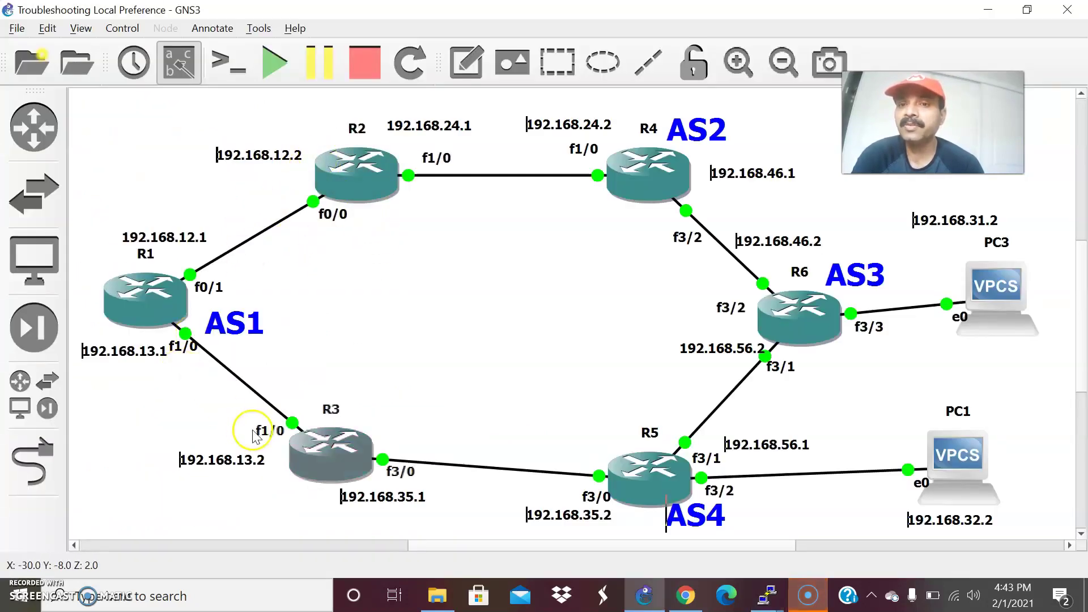
pyautogui.hotkey('alt', 'Tab')
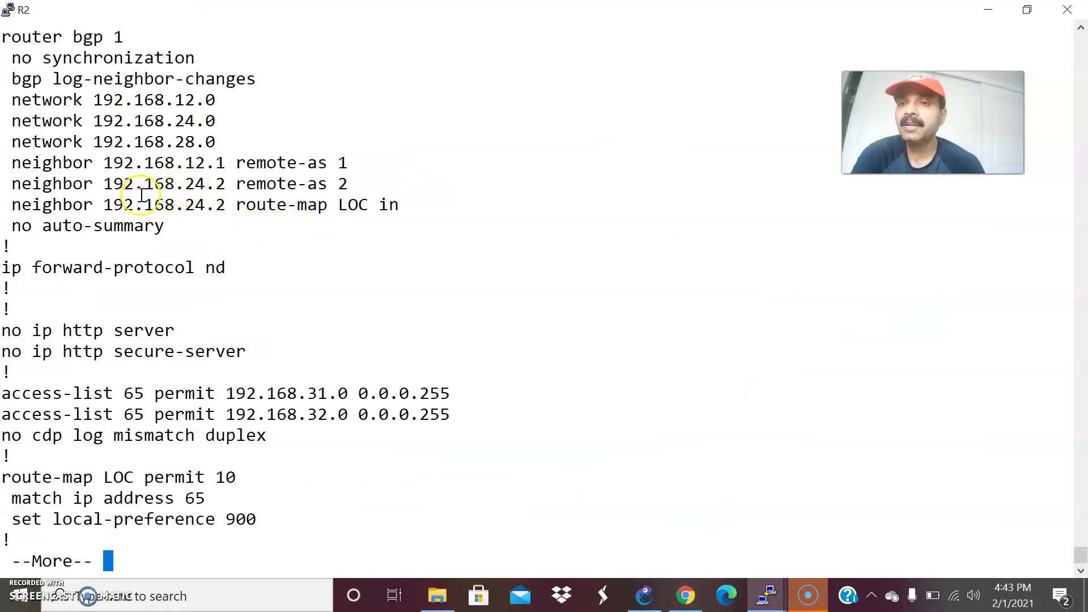
pyautogui.hotkey('alt', 'Tab')
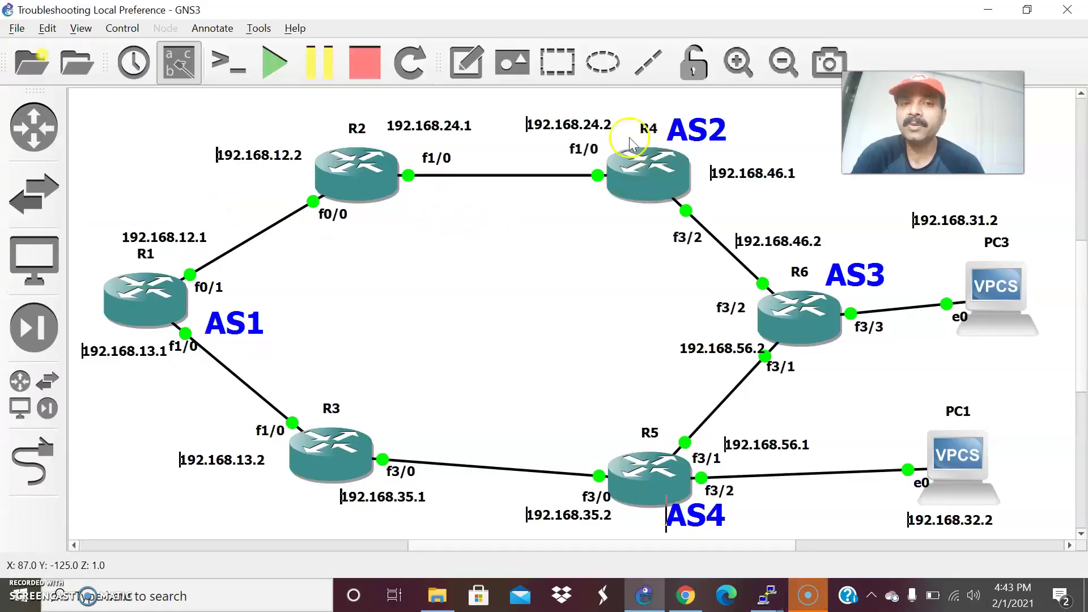
pyautogui.hotkey('alt', 'Tab')
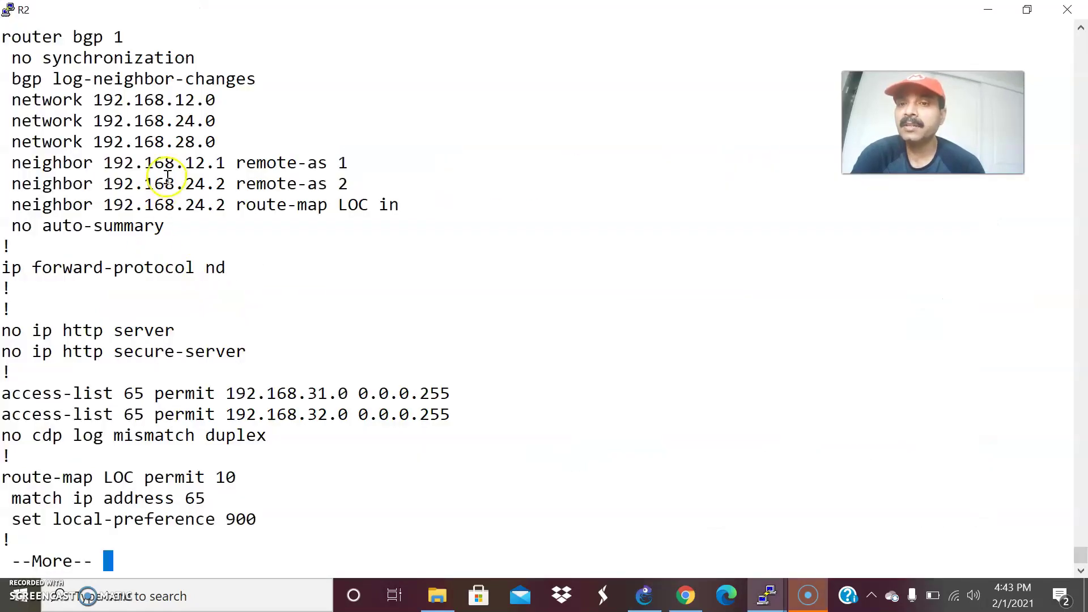
pyautogui.moveTo(348, 162); pyautogui.dragTo(263, 175)
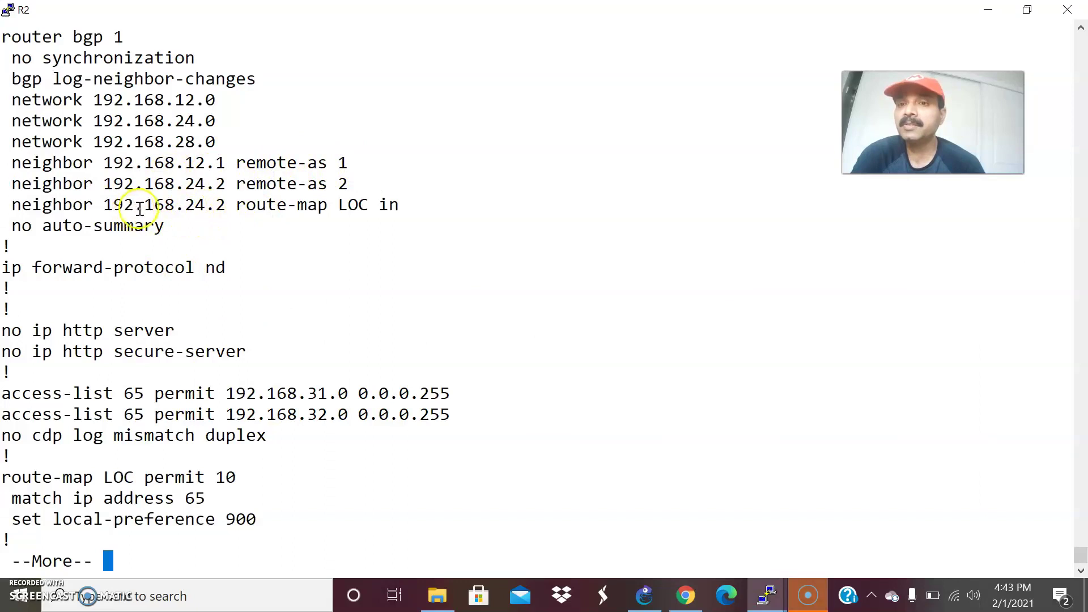
pyautogui.hotkey('alt', 'Tab')
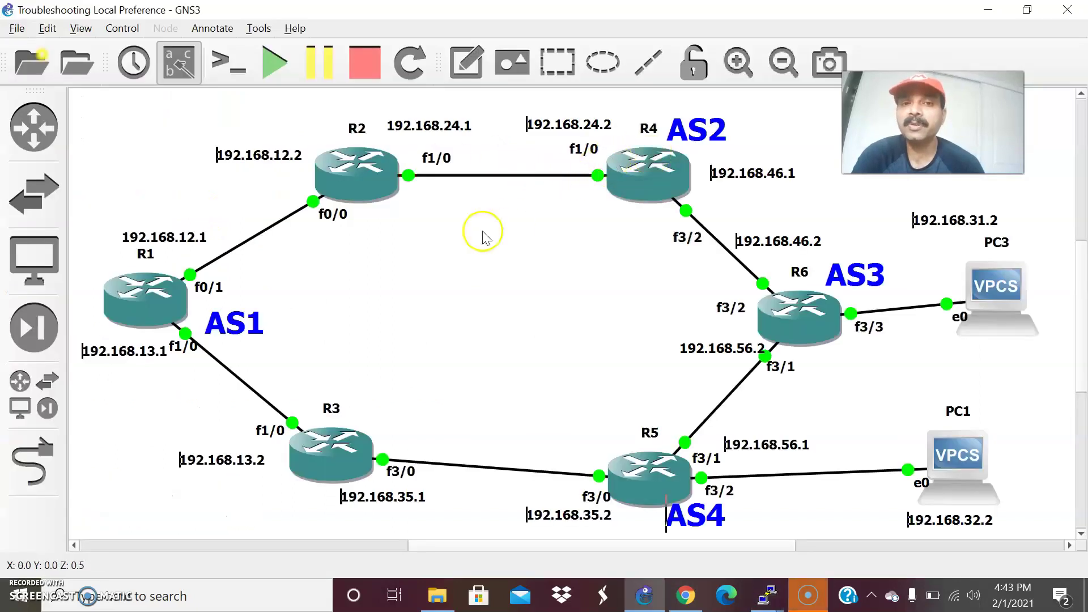
pyautogui.hotkey('alt', 'Tab')
pyautogui.moveTo(237, 206); pyautogui.dragTo(339, 210)
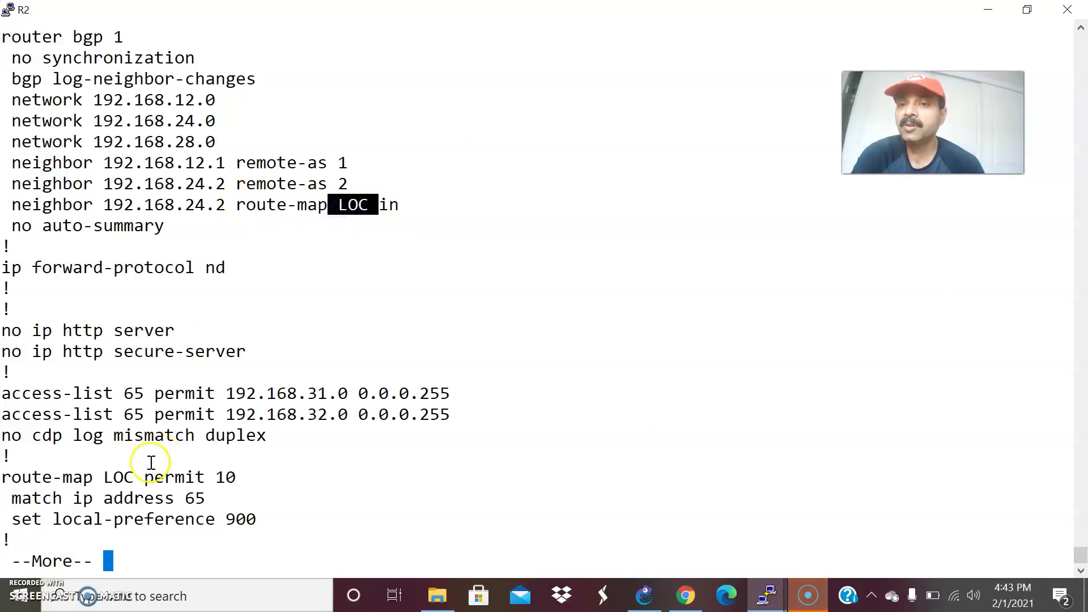
# Step: Highlight local-preference 900 and the access-list 65 entries, including 192.168.31.0
pyautogui.press('space')
pyautogui.scroll(7, 178, 226)
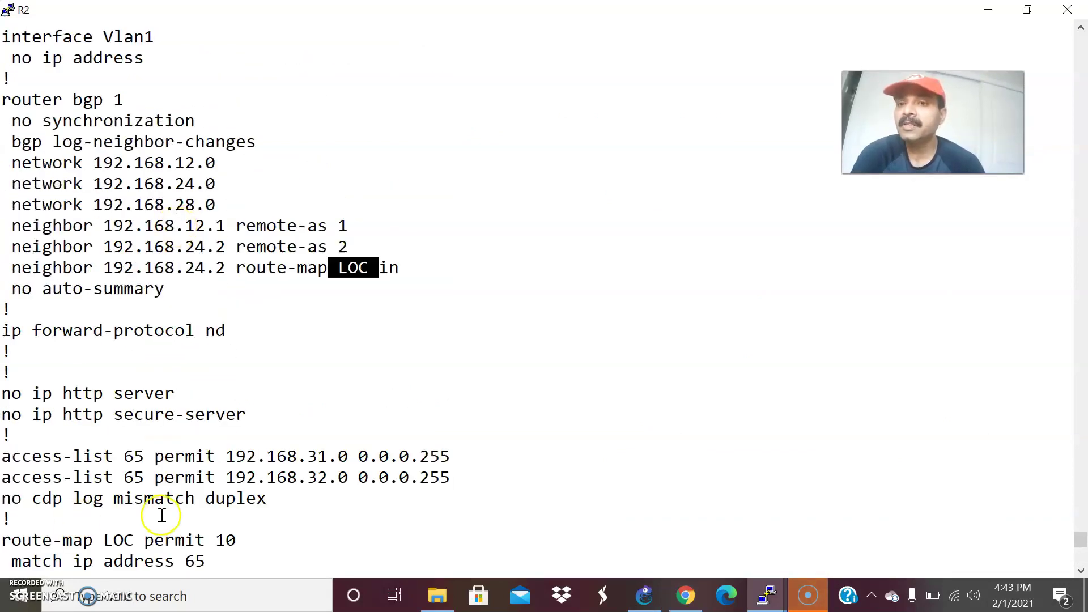
pyautogui.scroll(-4, 161, 516)
pyautogui.moveTo(262, 310); pyautogui.dragTo(170, 316)
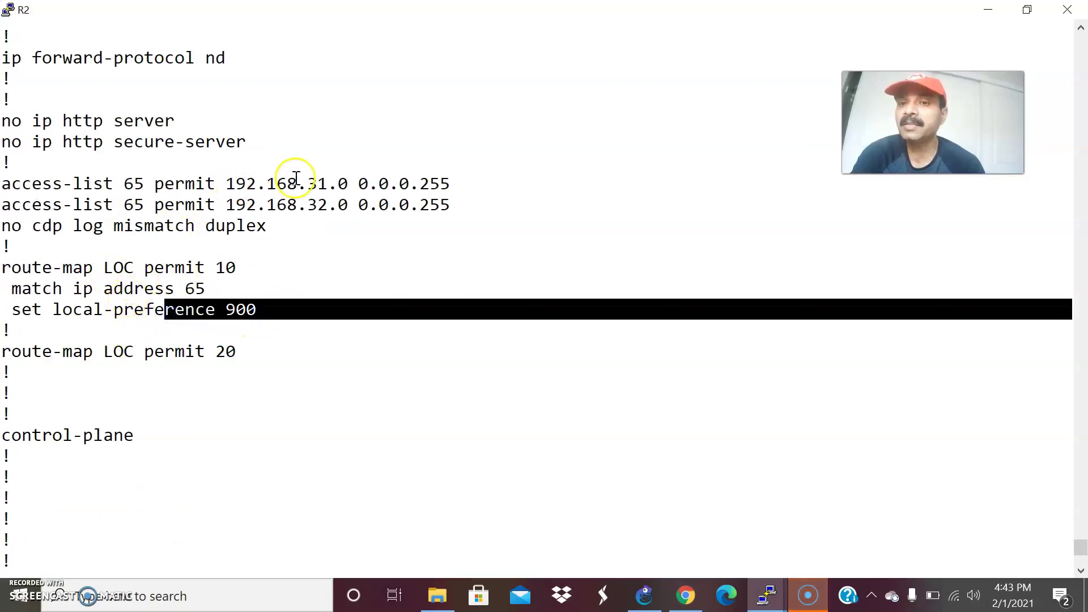
pyautogui.doubleClick(316, 184)
pyautogui.doubleClick(309, 231)
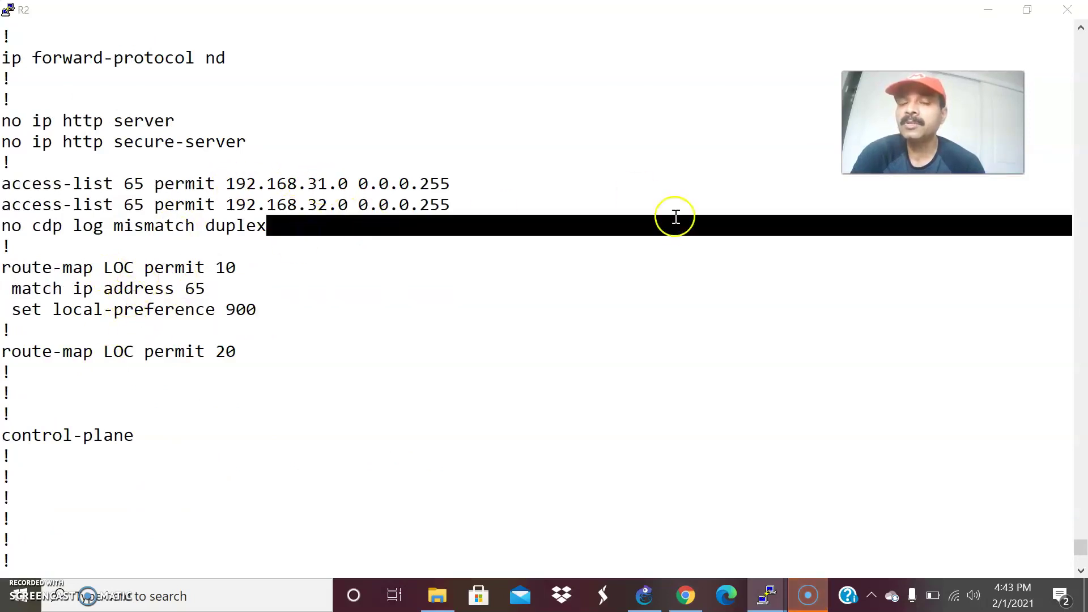
pyautogui.hotkey('alt', 'Tab')
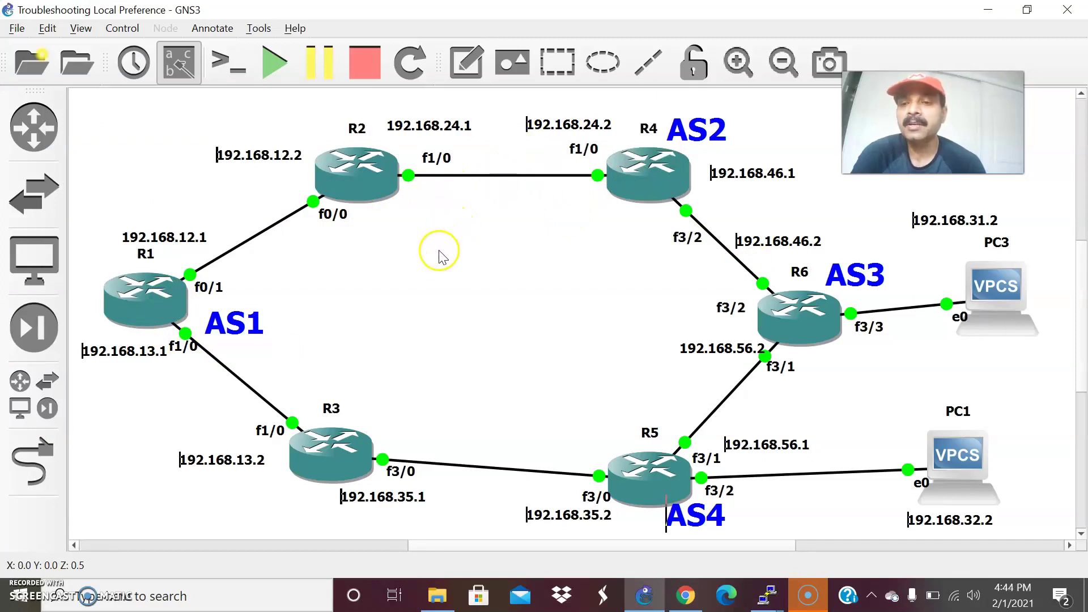
pyautogui.hotkey('alt', 'Tab')
pyautogui.scroll(-4, 441, 355)
pyautogui.scroll(4, 441, 356)
pyautogui.scroll(4, 441, 355)
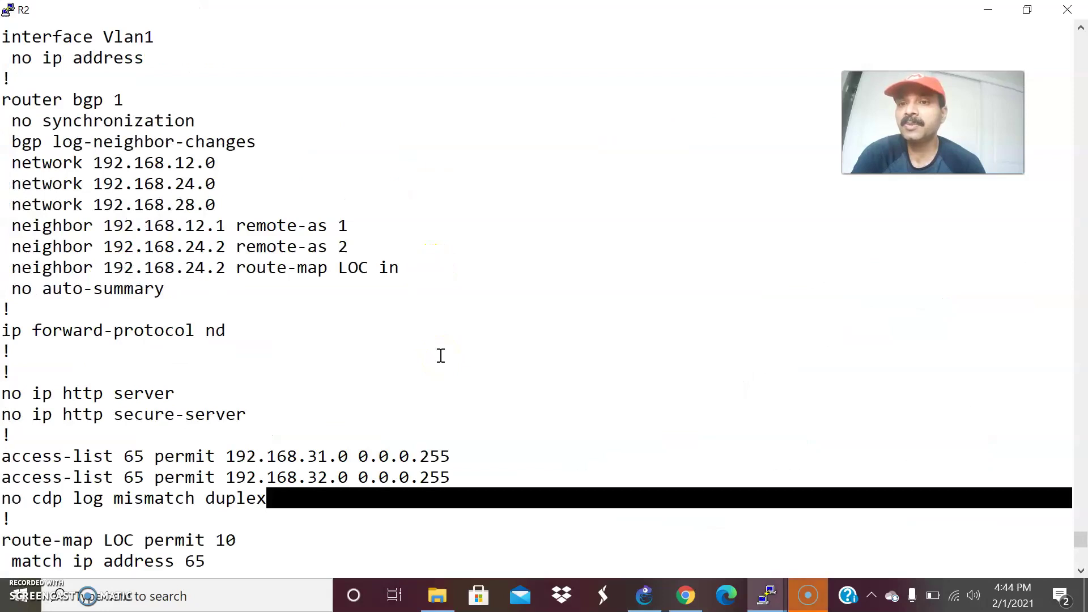
pyautogui.scroll(-8, 441, 355)
# Step: Soft-reset R2's BGP session with 192.168.24.2 inbound
pyautogui.press('q')
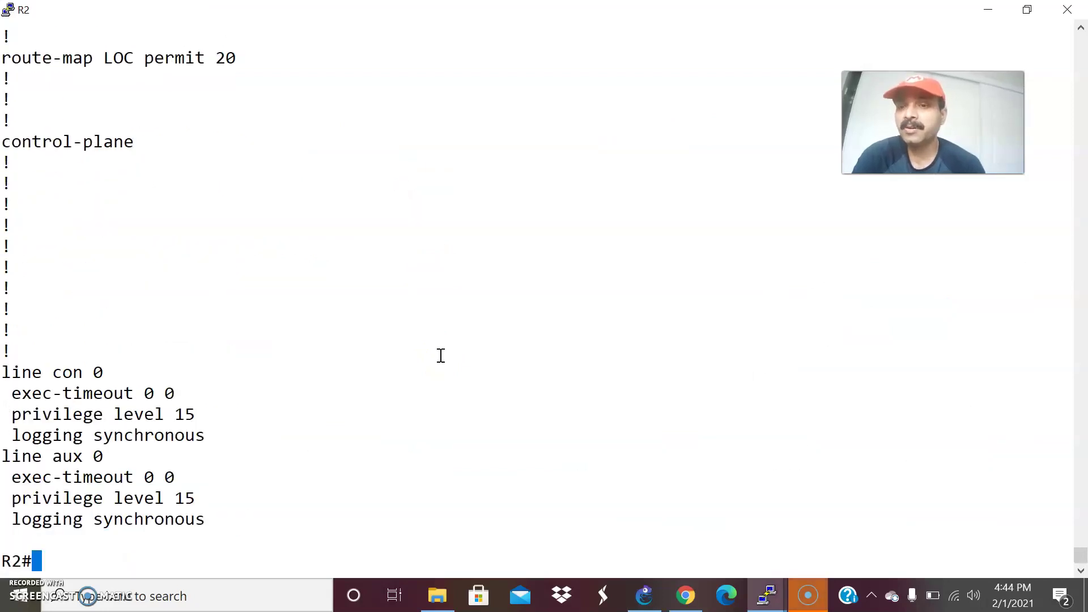
pyautogui.press('Return')
pyautogui.press('Return')
pyautogui.press('Return')
pyautogui.write('cle')
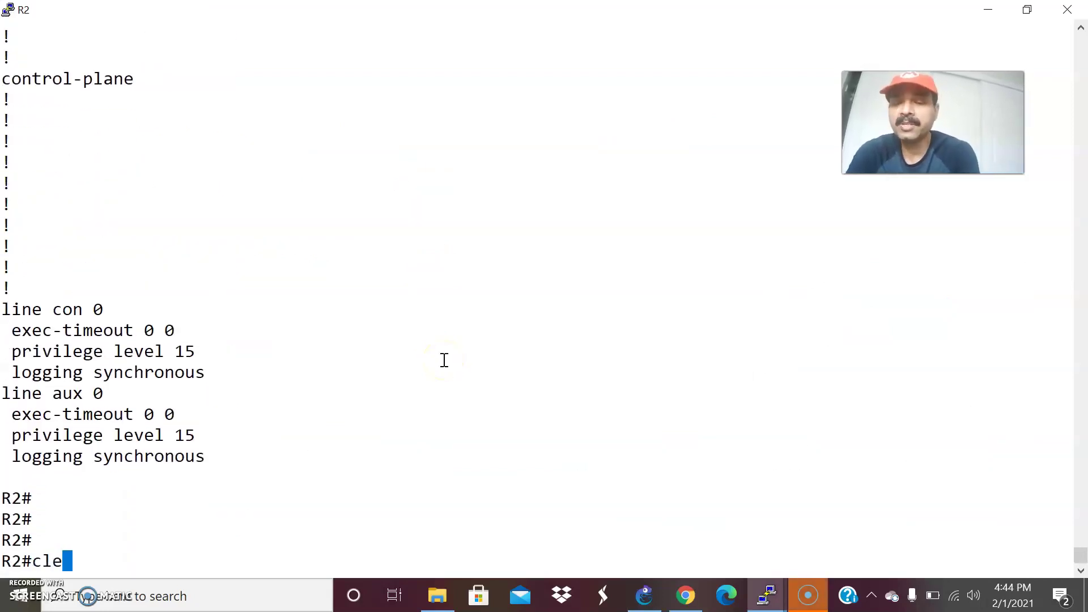
pyautogui.write('ar ip bgp 192.168.24.2')
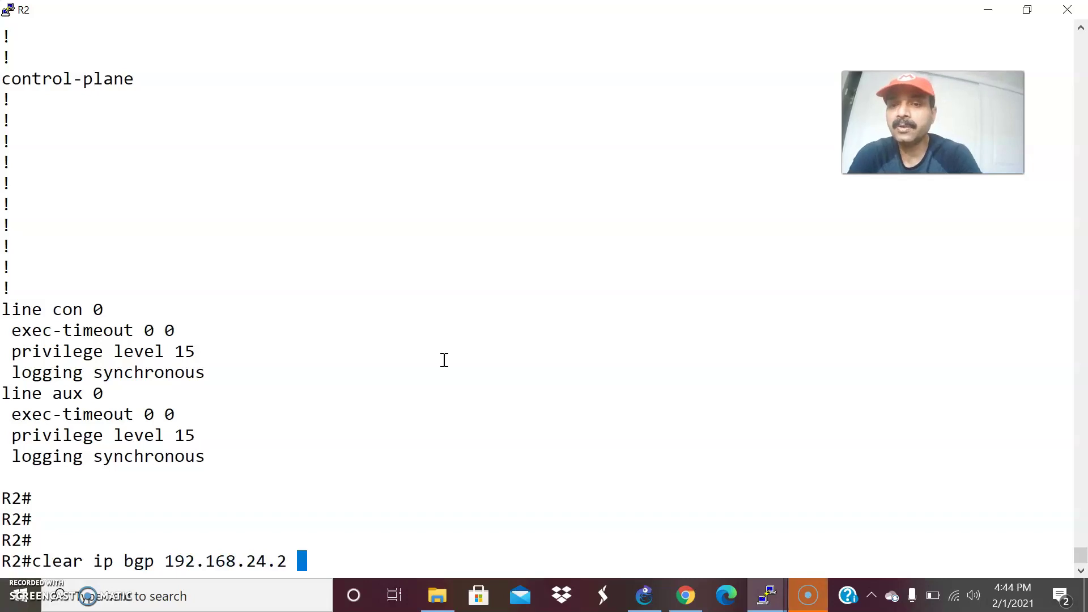
pyautogui.hotkey('alt', 'Tab')
pyautogui.hotkey('alt', 'Tab')
pyautogui.write('24.2 ')
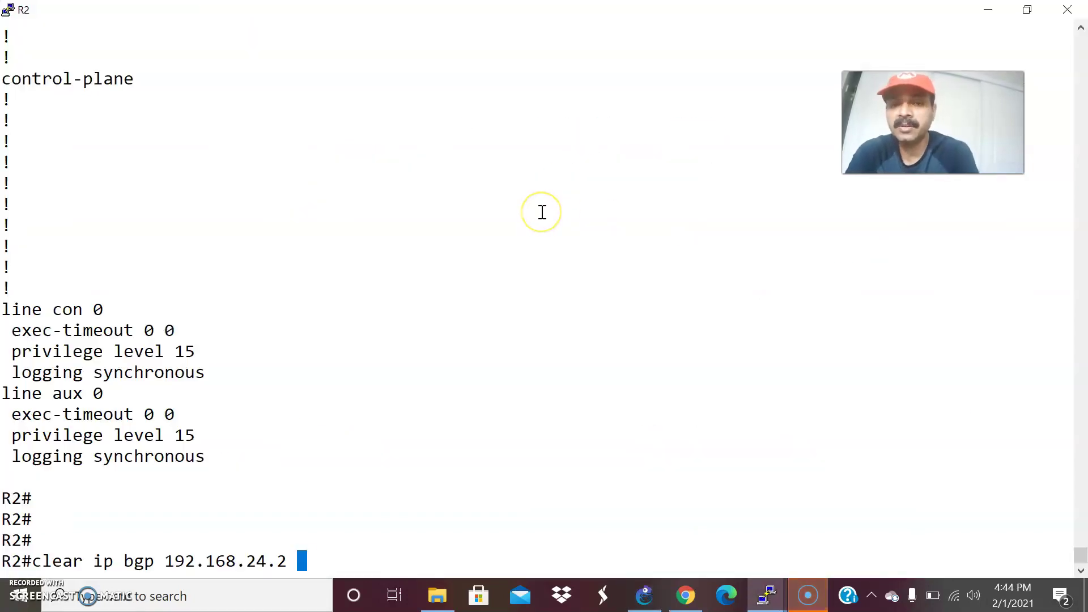
pyautogui.write('so')
pyautogui.press('Tab')
pyautogui.write('in')
pyautogui.press('Return')
# Step: Soft-reset R2's BGP session with 192.168.24.2 outbound
pyautogui.press('Up')
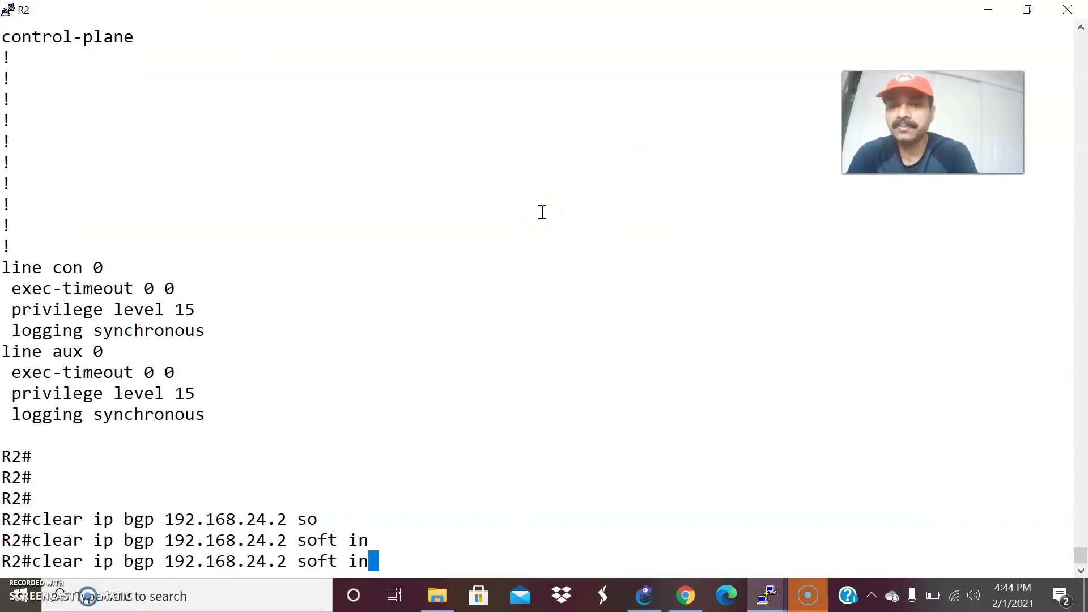
pyautogui.write('out')
pyautogui.press('Return')
pyautogui.press('Return')
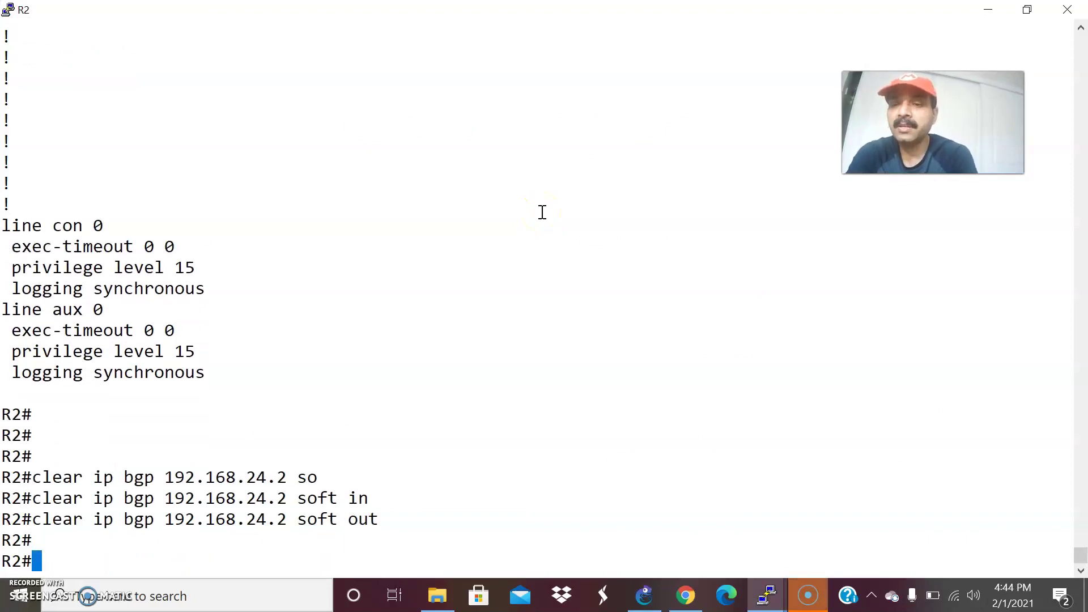
pyautogui.press('Return')
pyautogui.hotkey('ctrl', 'z')
pyautogui.press('Return')
pyautogui.press('Return')
pyautogui.press('Return')
pyautogui.press('Return')
pyautogui.press('Return')
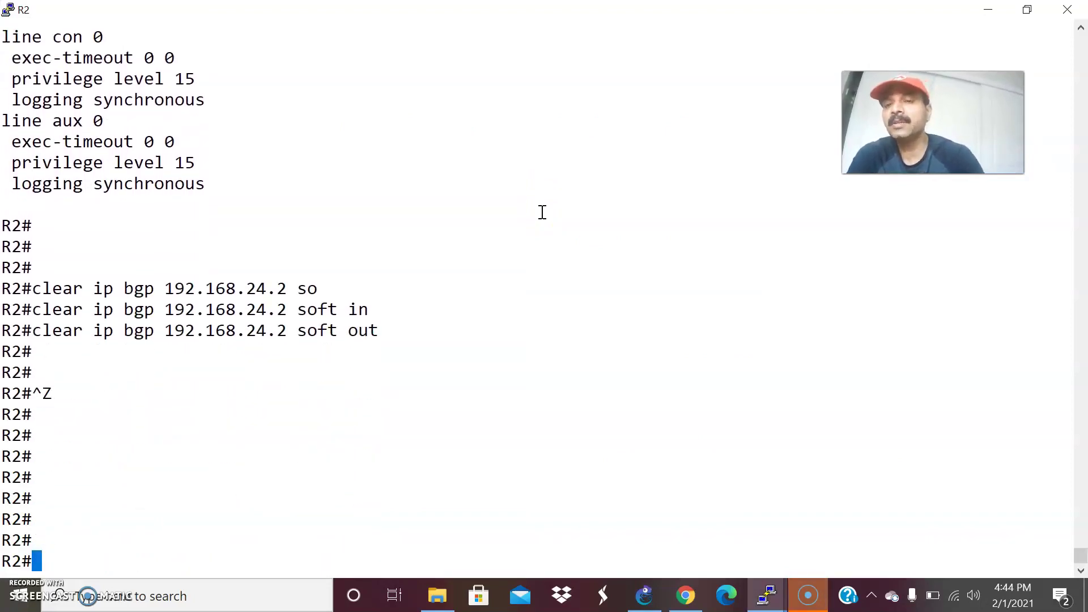
pyautogui.hotkey('alt', 'Tab')
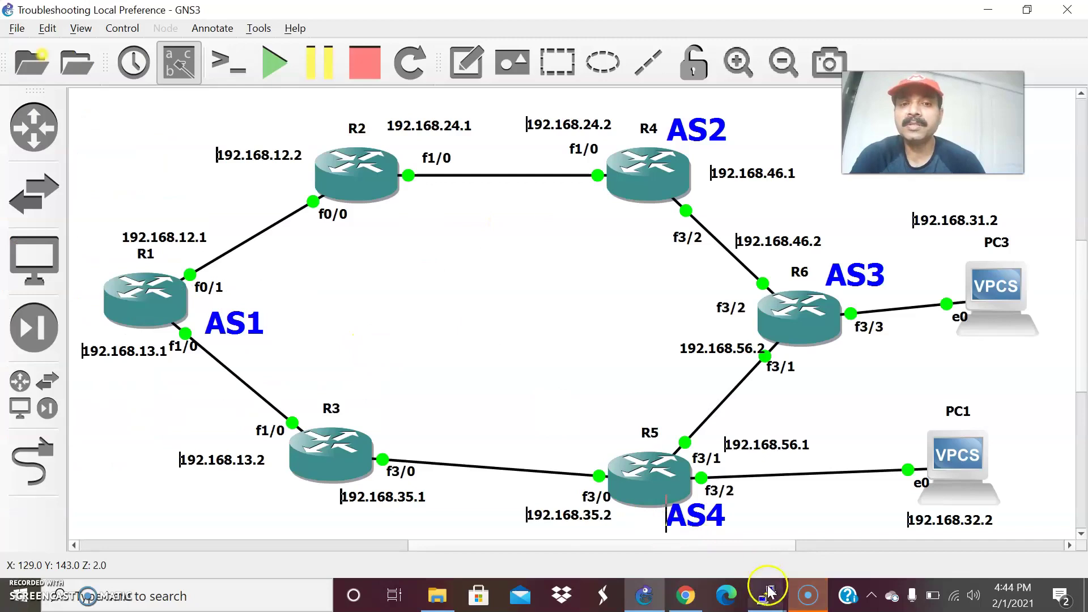
# Step: Re-run show ip bgp on R1 and page through the whole BGP table
pyautogui.moveTo(767, 595)
pyautogui.click(445, 526)
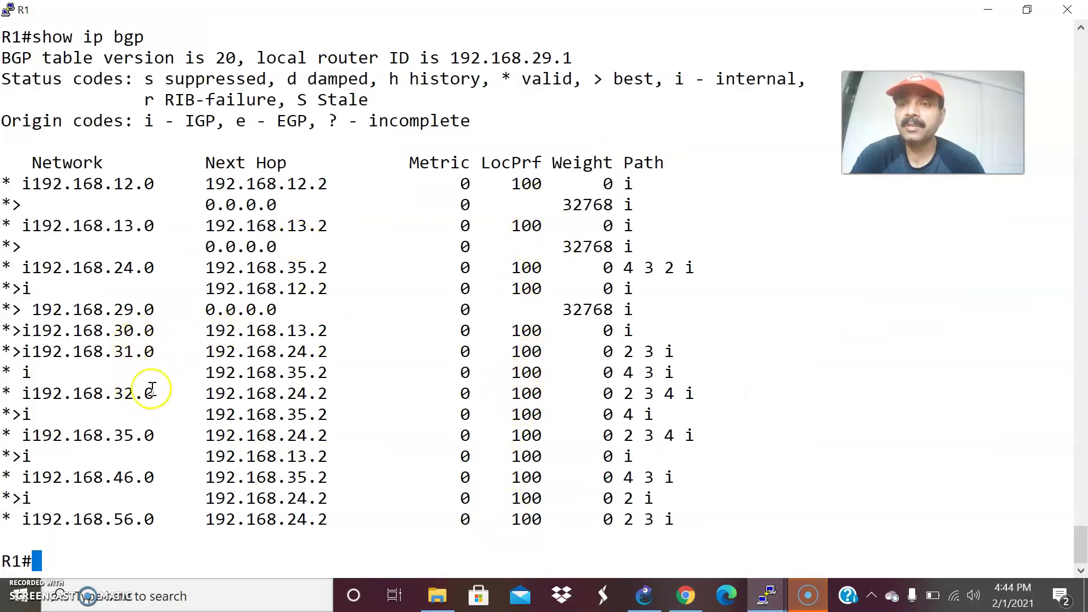
pyautogui.press('Up')
pyautogui.press('Return')
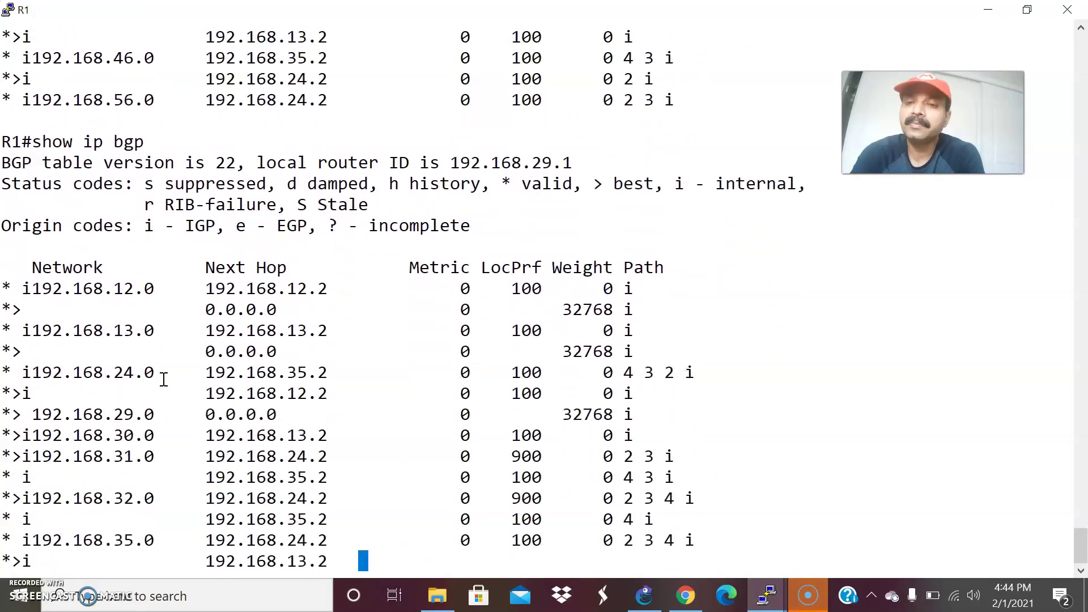
pyautogui.click(163, 379)
pyautogui.press('space')
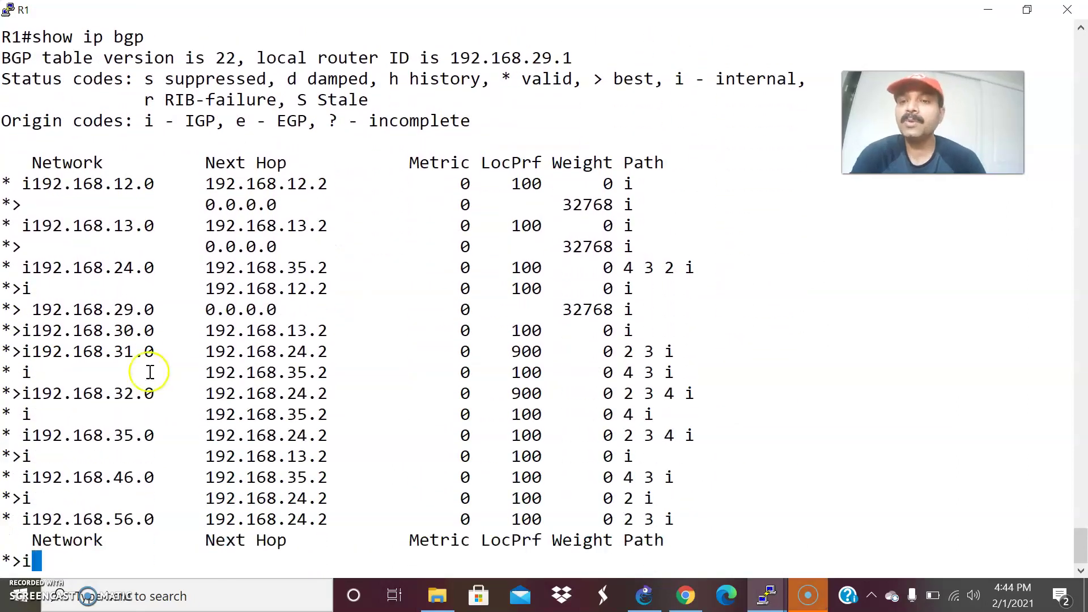
# Step: Highlight the new 192.168.31.0 and 192.168.32.0 entries with local preference 900
pyautogui.moveTo(21, 334); pyautogui.dragTo(538, 327)
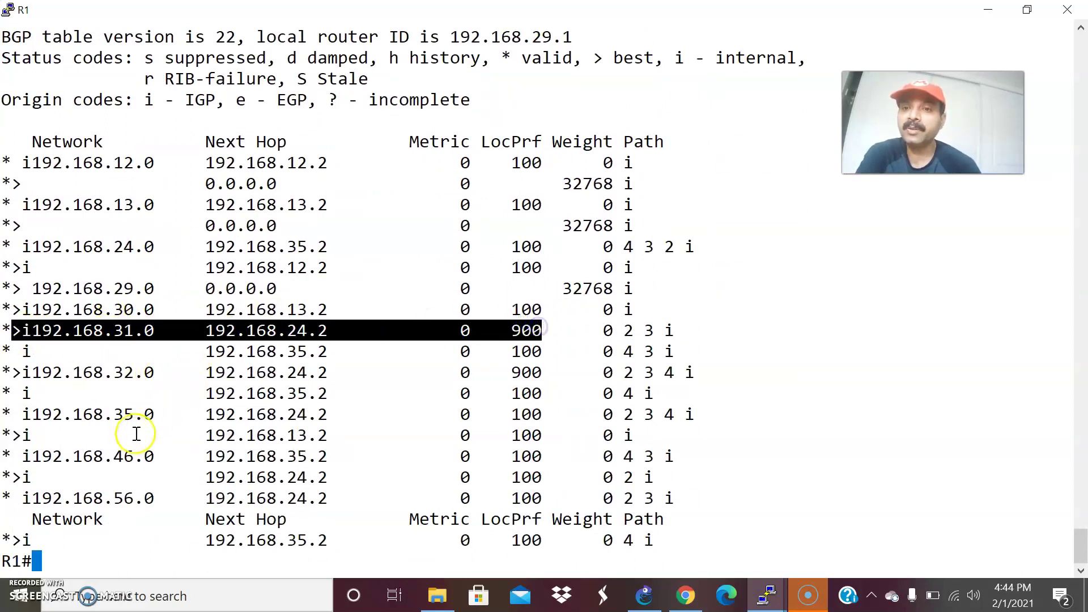
pyautogui.moveTo(121, 383); pyautogui.dragTo(549, 364)
pyautogui.click(447, 369)
# Step: In the older output, point out 192.168.32.0's former best path via 192.168.35.2 with preference 100
pyautogui.scroll(4, 446, 369)
pyautogui.scroll(4, 439, 365)
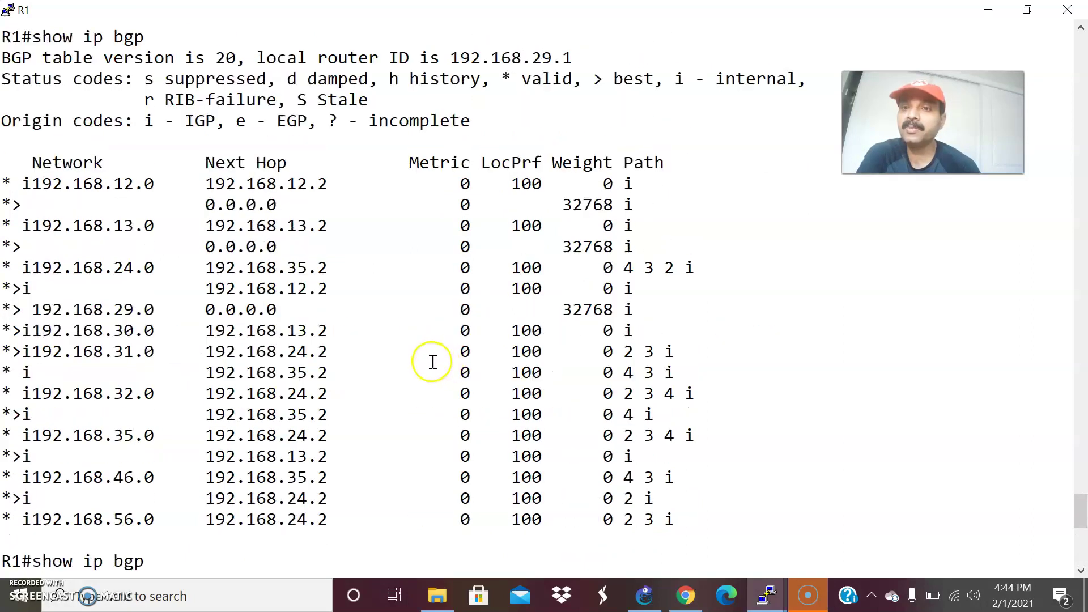
pyautogui.moveTo(103, 385); pyautogui.dragTo(143, 392)
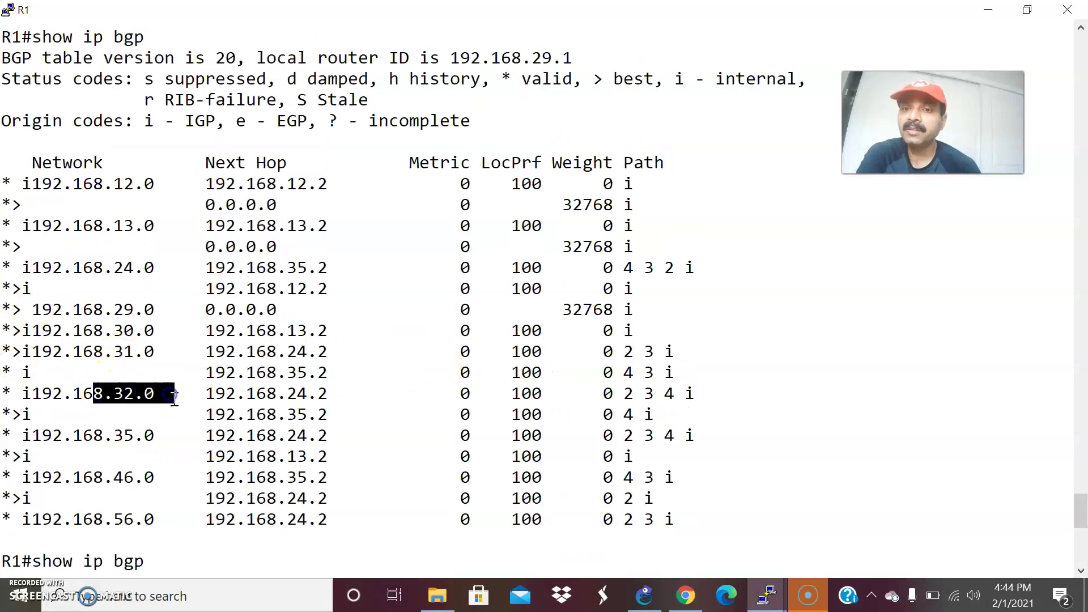
pyautogui.moveTo(31, 416); pyautogui.dragTo(291, 416)
pyautogui.click(9, 428)
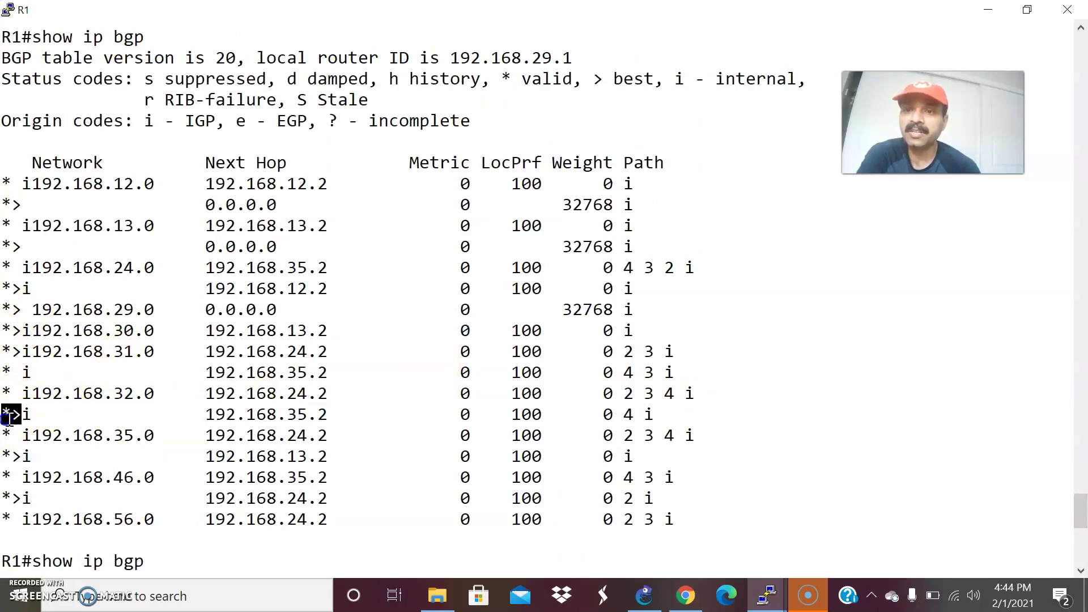
pyautogui.moveTo(9, 415); pyautogui.dragTo(566, 406)
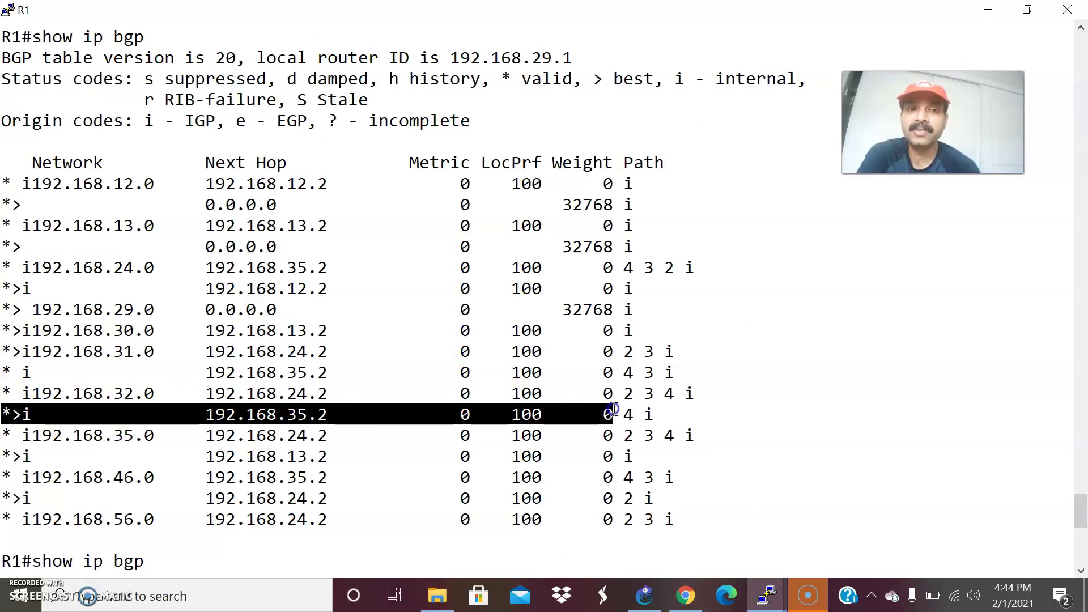
# Step: Re-highlight both routes' new preference-900 paths via 192.168.24.2, then return to the topology
pyautogui.scroll(-9, 532, 479)
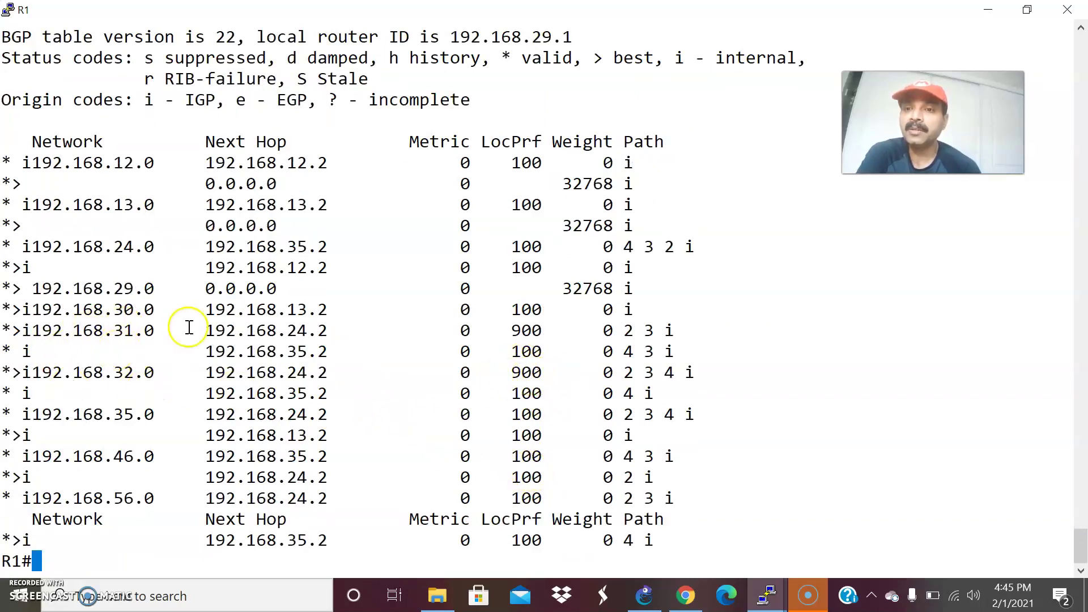
pyautogui.moveTo(206, 337); pyautogui.dragTo(564, 324)
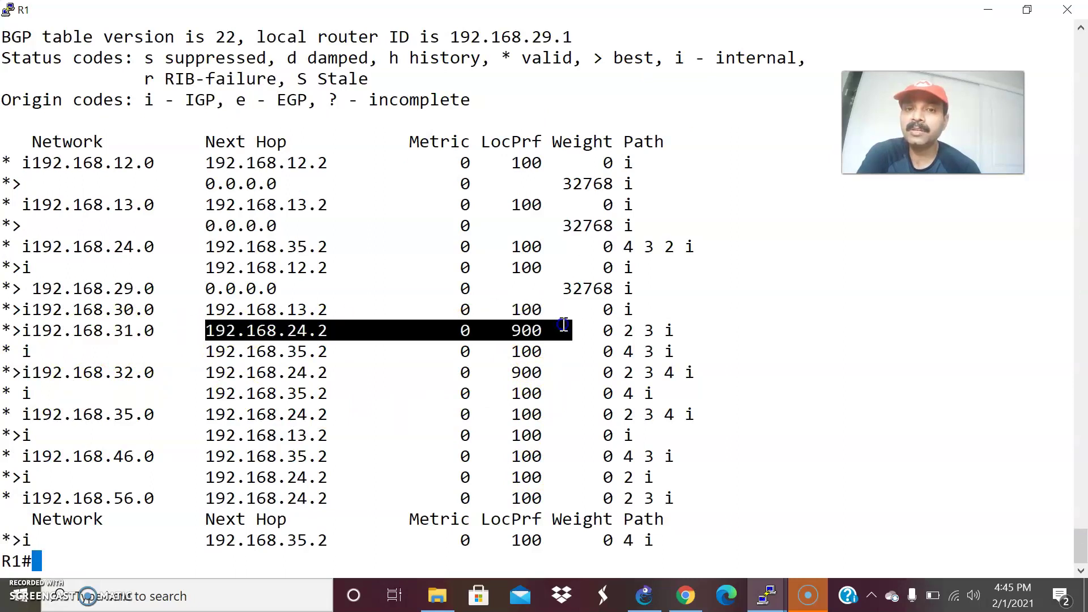
pyautogui.moveTo(88, 374); pyautogui.dragTo(499, 379)
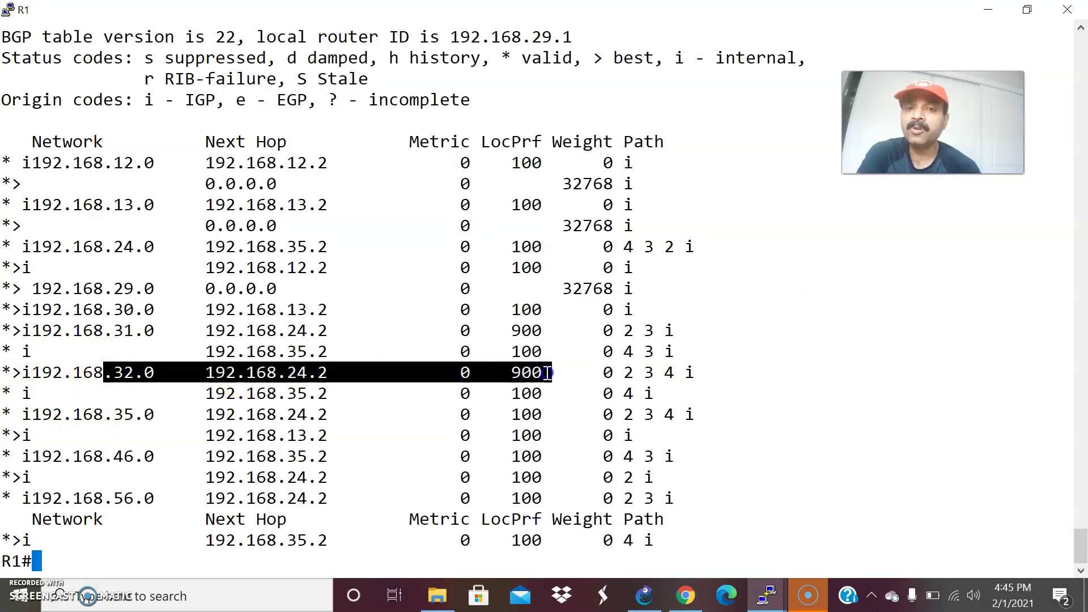
pyautogui.click(543, 373)
pyautogui.click(547, 330)
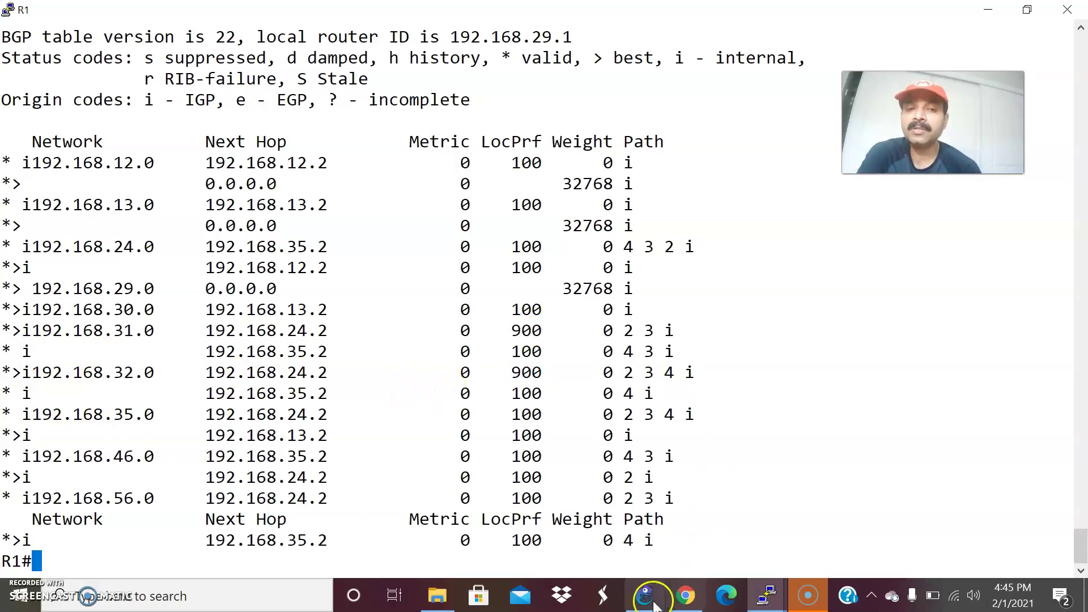
pyautogui.click(646, 594)
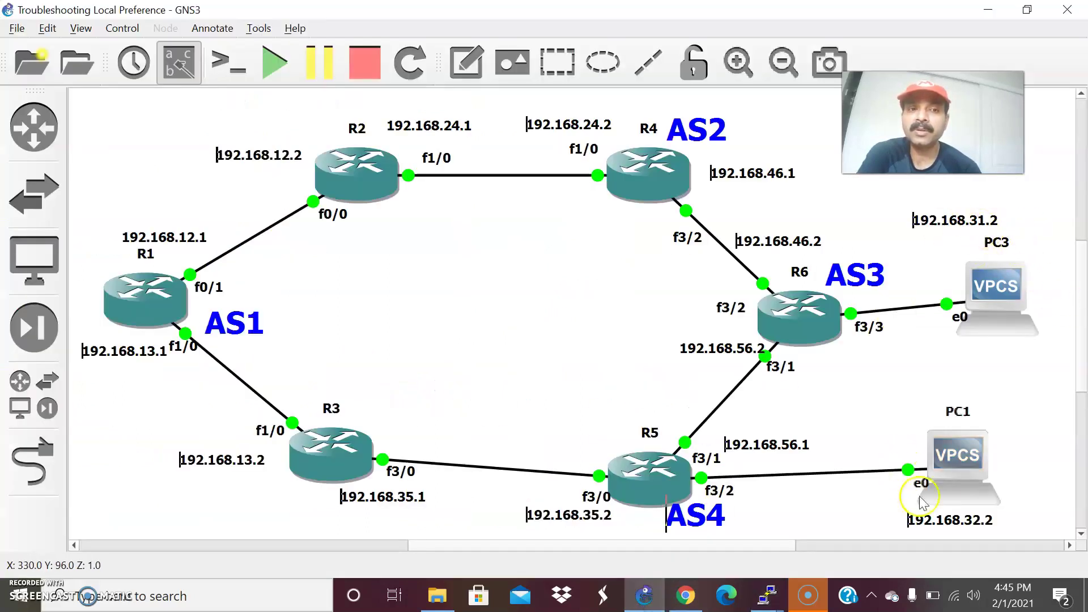
# Step: In R1's console, review the earlier trace showing first hop 192.168.12.2
pyautogui.hotkey('alt', 'Tab')
pyautogui.scroll(5, 418, 311)
pyautogui.moveTo(176, 286); pyautogui.dragTo(114, 287)
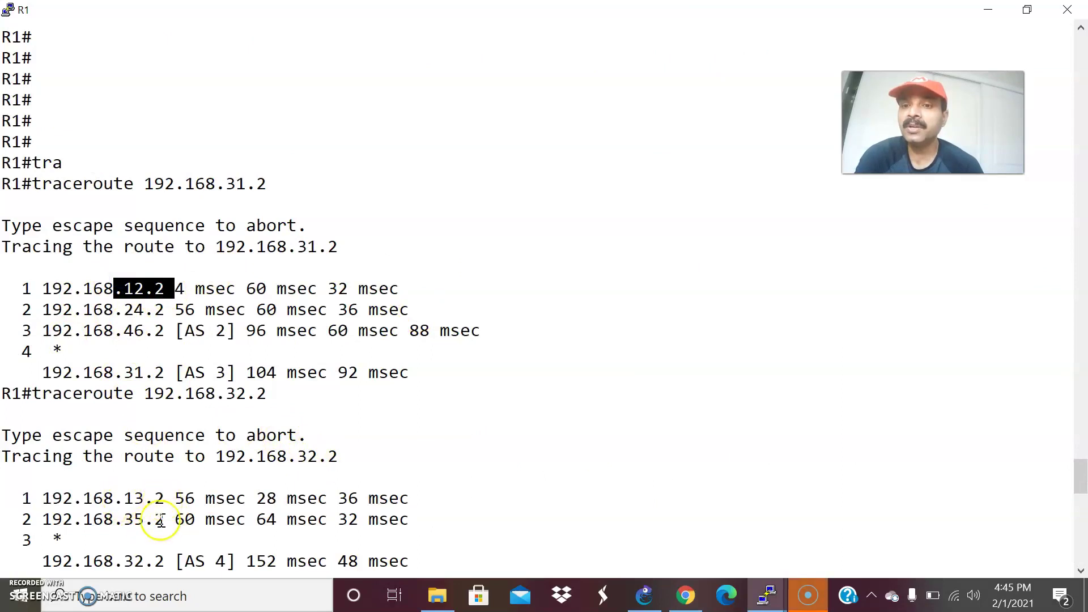
pyautogui.scroll(-8, 267, 432)
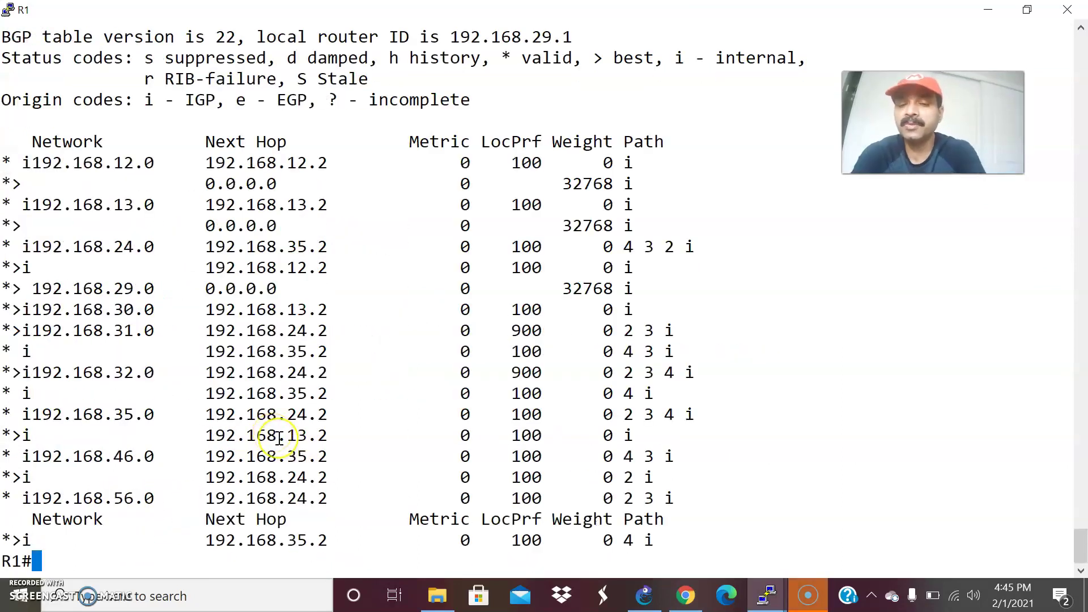
# Step: Traceroute 192.168.31.2 from R1 and check its hops against the topology
pyautogui.press('Tab')
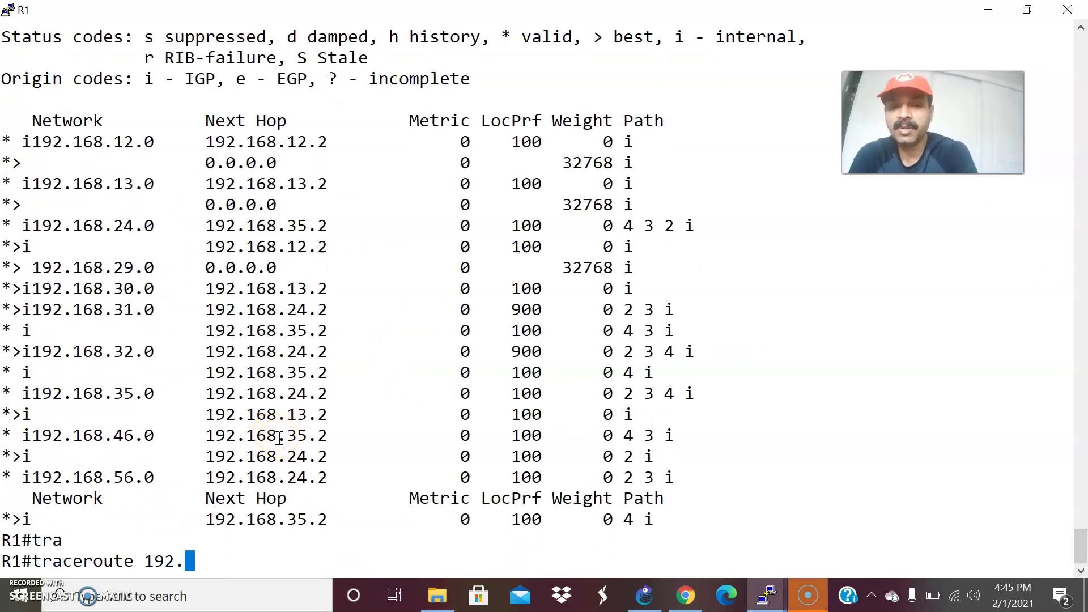
pyautogui.write('192.168.31.')
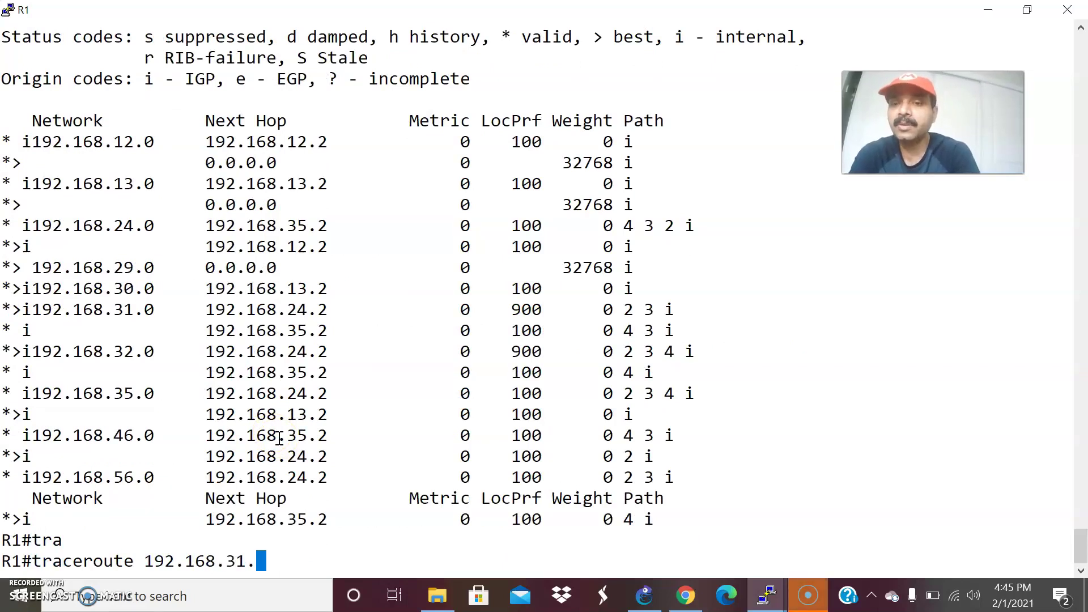
pyautogui.write('2')
pyautogui.press('Return')
pyautogui.hotkey('alt', 'Tab')
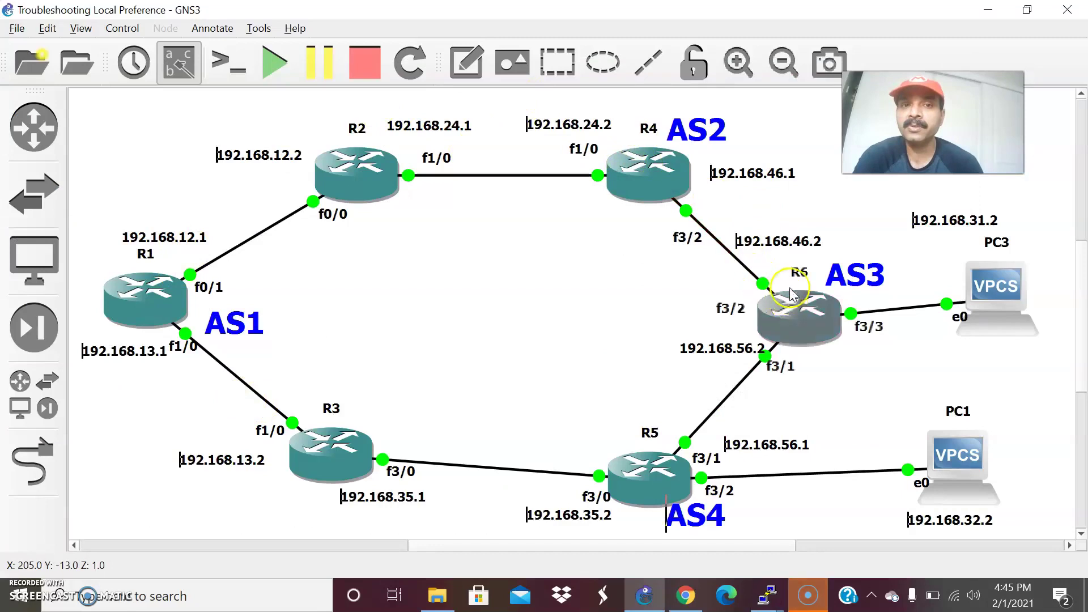
pyautogui.hotkey('alt', 'Tab')
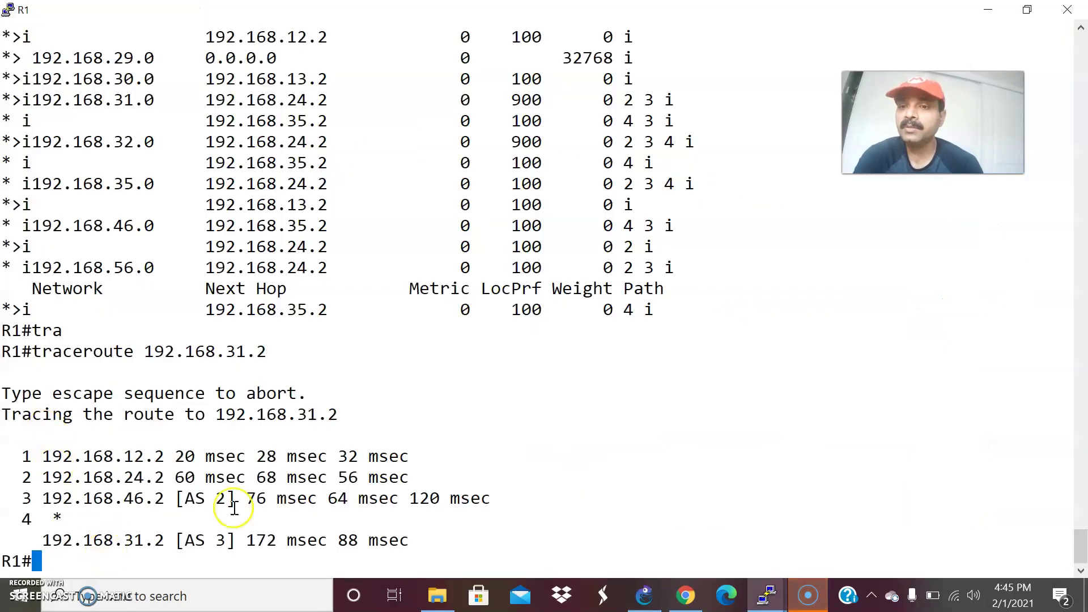
pyautogui.moveTo(177, 541); pyautogui.dragTo(80, 498)
pyautogui.moveTo(44, 458); pyautogui.dragTo(213, 462)
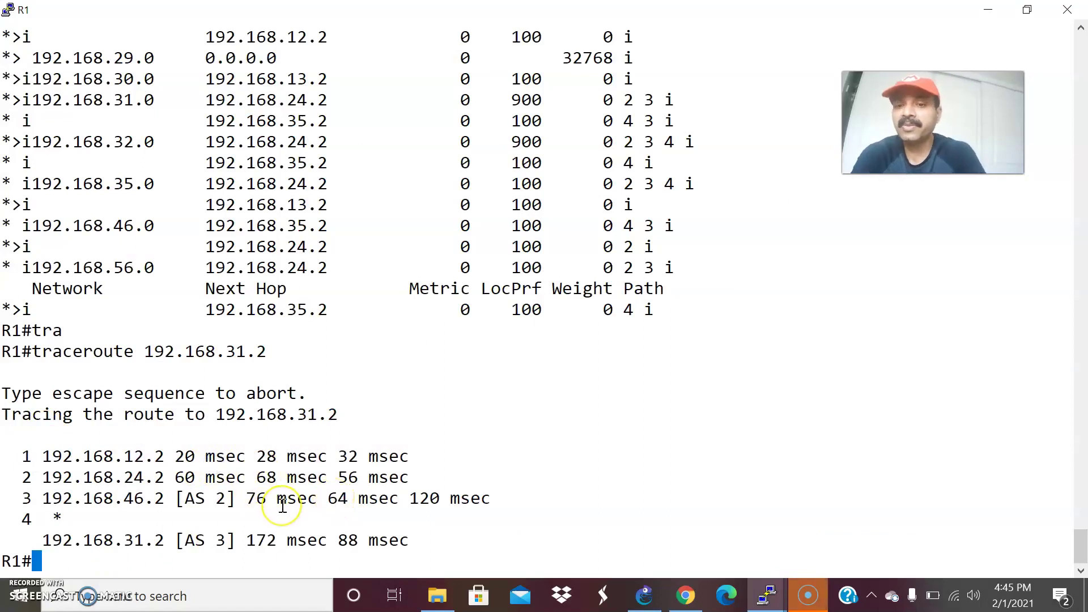
# Step: Traceroute 192.168.32.2 from R1 and compare its path with the topology diagram
pyautogui.press('Up')
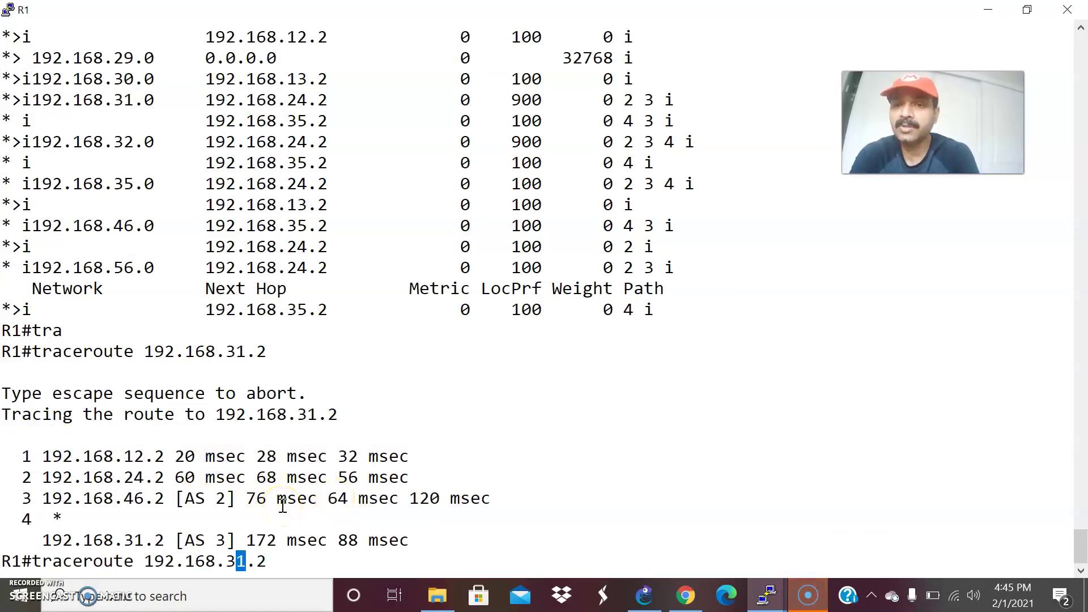
pyautogui.press('Return')
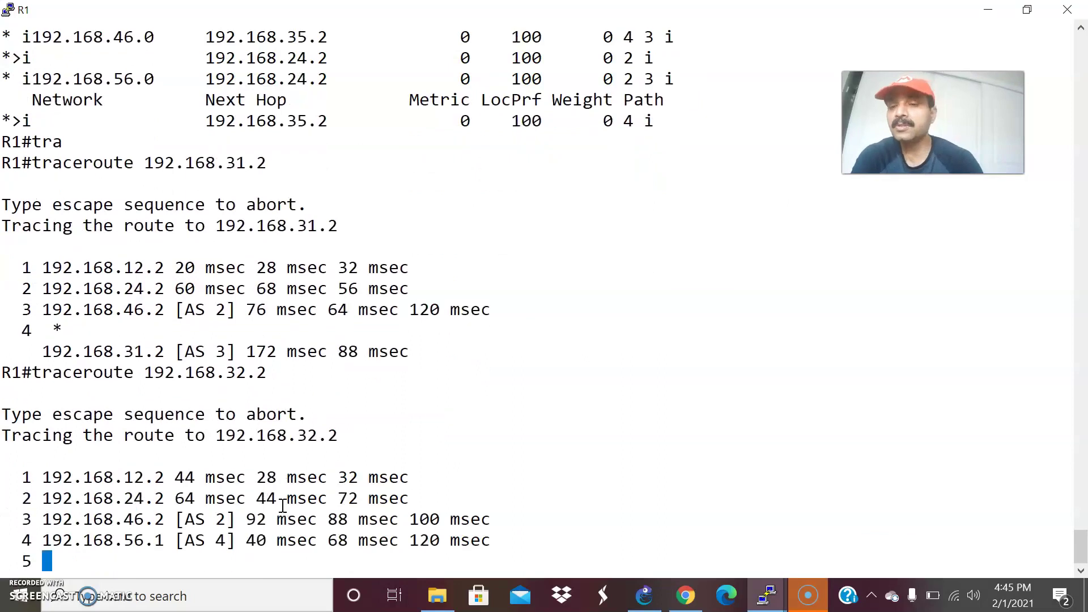
pyautogui.hotkey('alt', 'Tab')
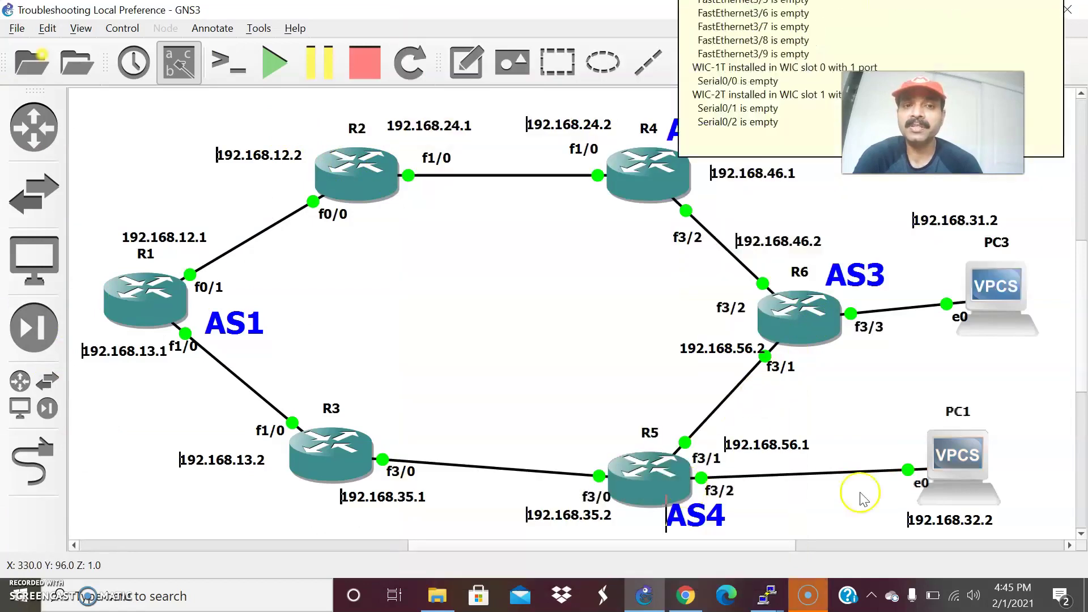
pyautogui.hotkey('alt', 'Tab')
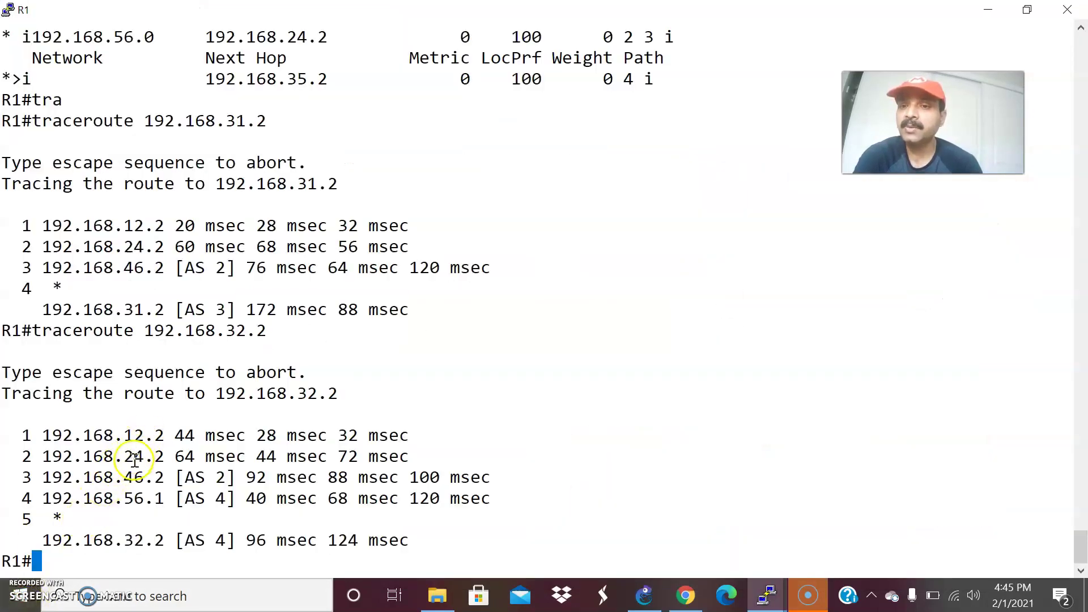
pyautogui.hotkey('alt', 'Tab')
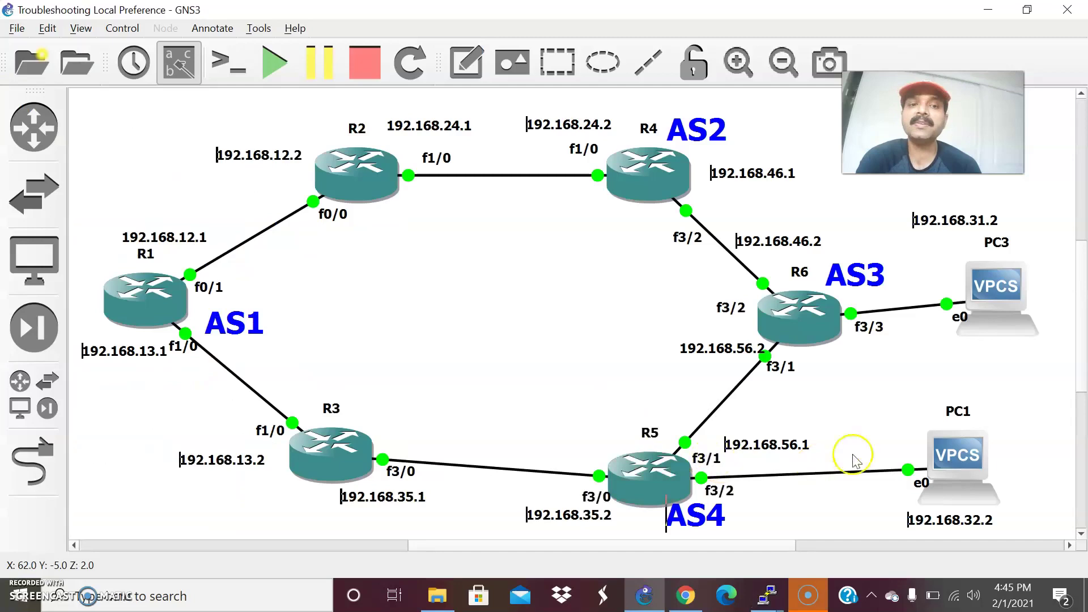
pyautogui.hotkey('alt', 'Tab')
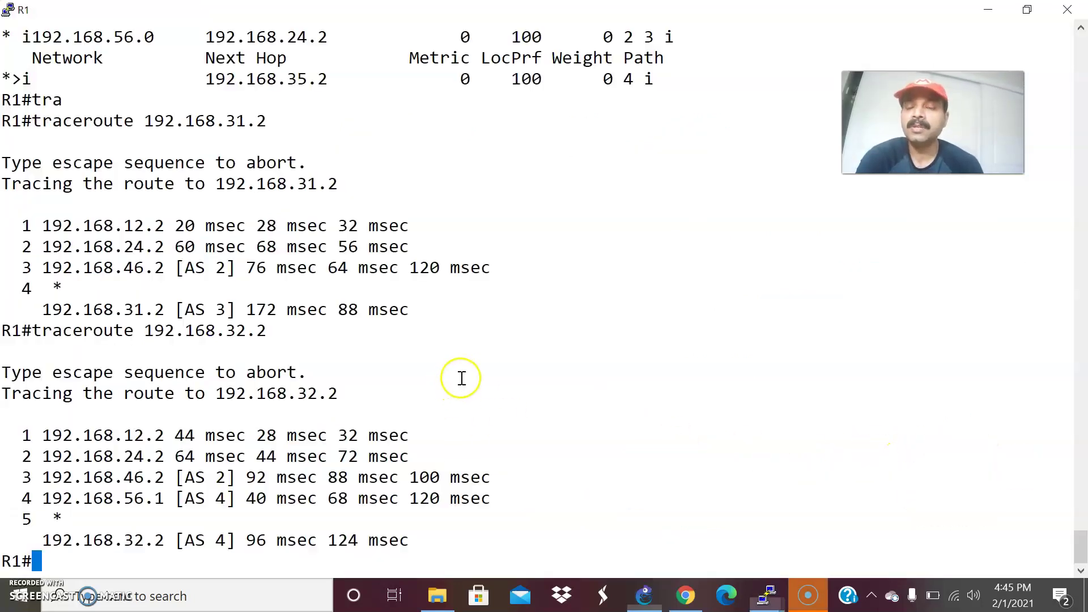
pyautogui.hotkey('alt', 'Tab')
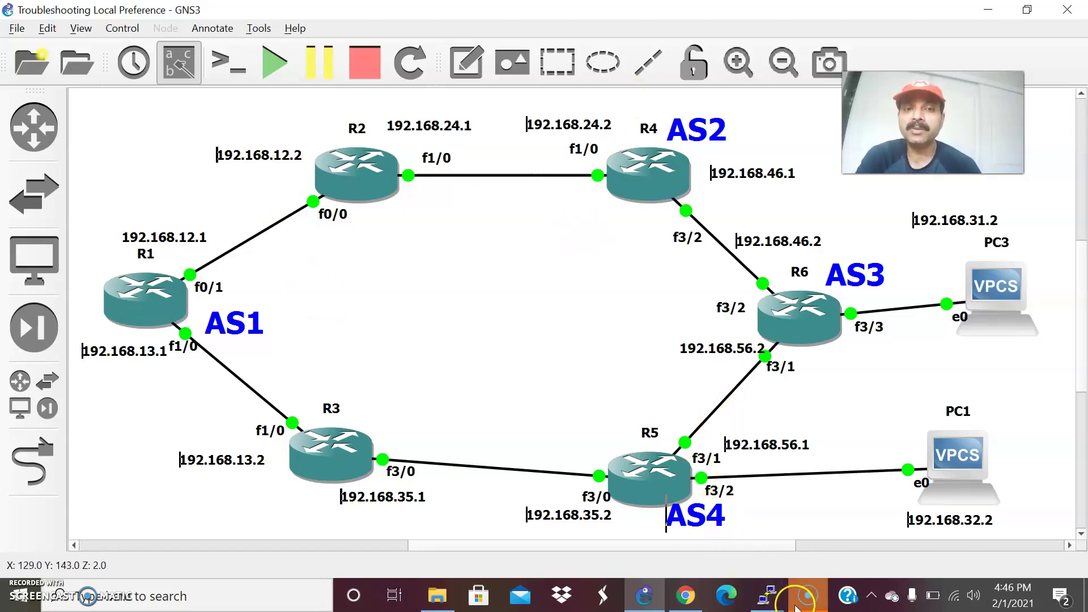
# Step: Display R4's running configuration with show run, paging to the BGP section
pyautogui.moveTo(766, 594)
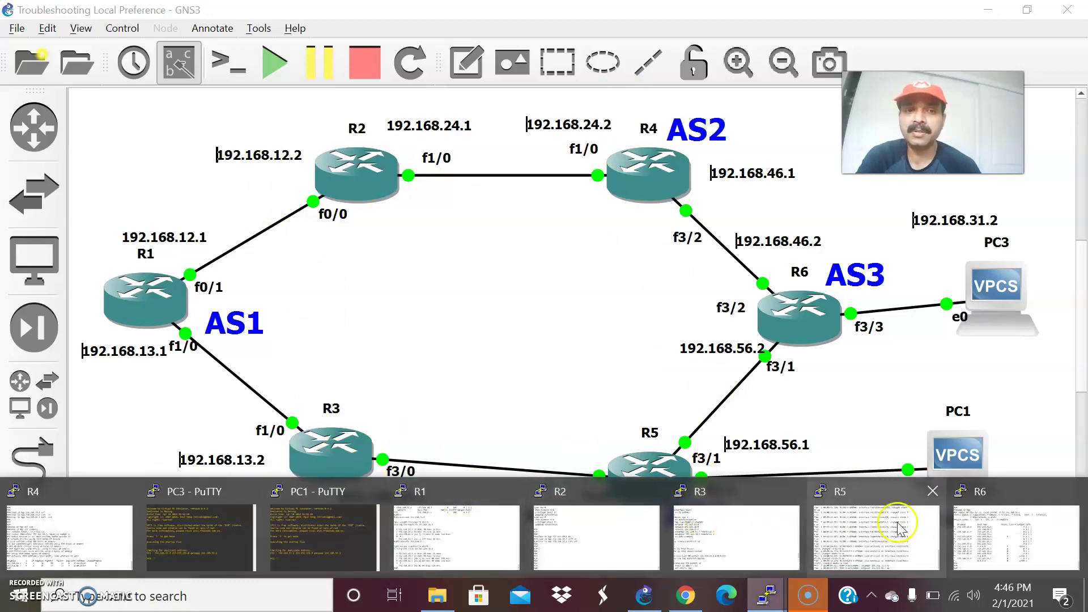
pyautogui.click(34, 561)
pyautogui.write('sh')
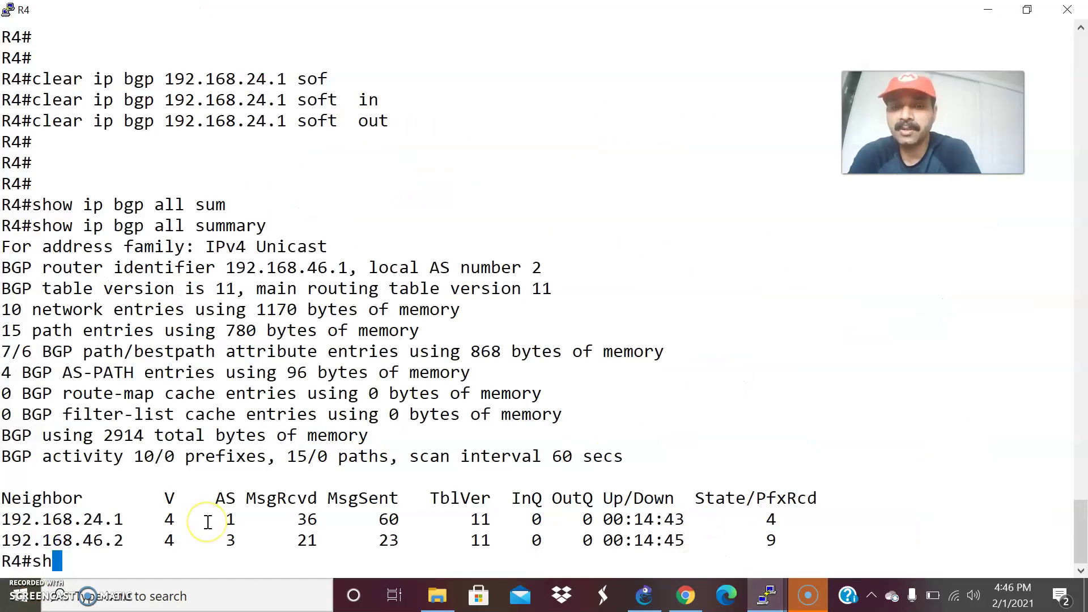
pyautogui.write('ow run')
pyautogui.press('Return')
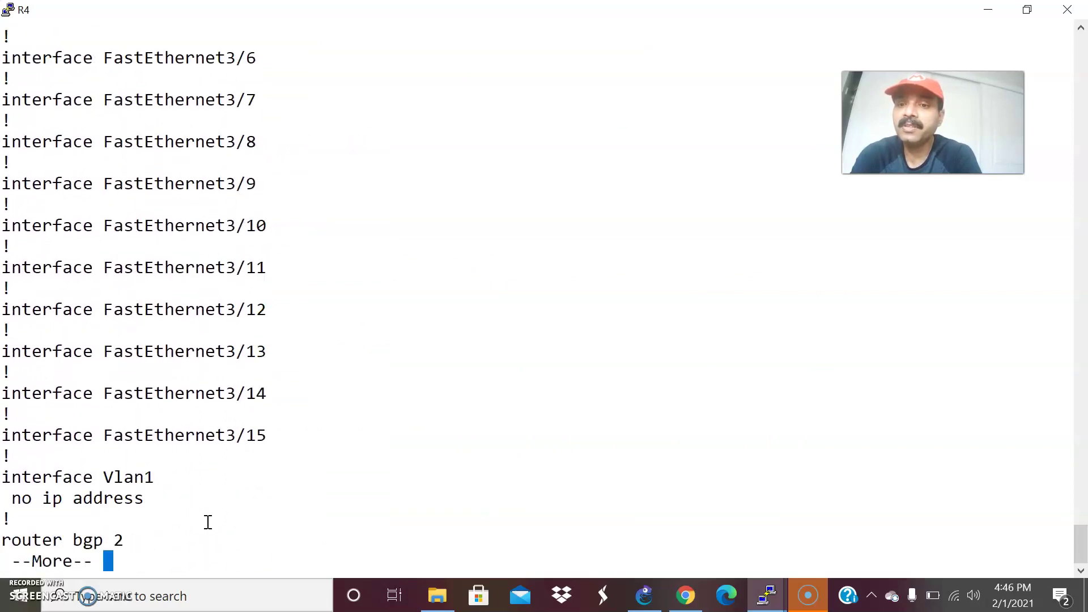
pyautogui.press('space')
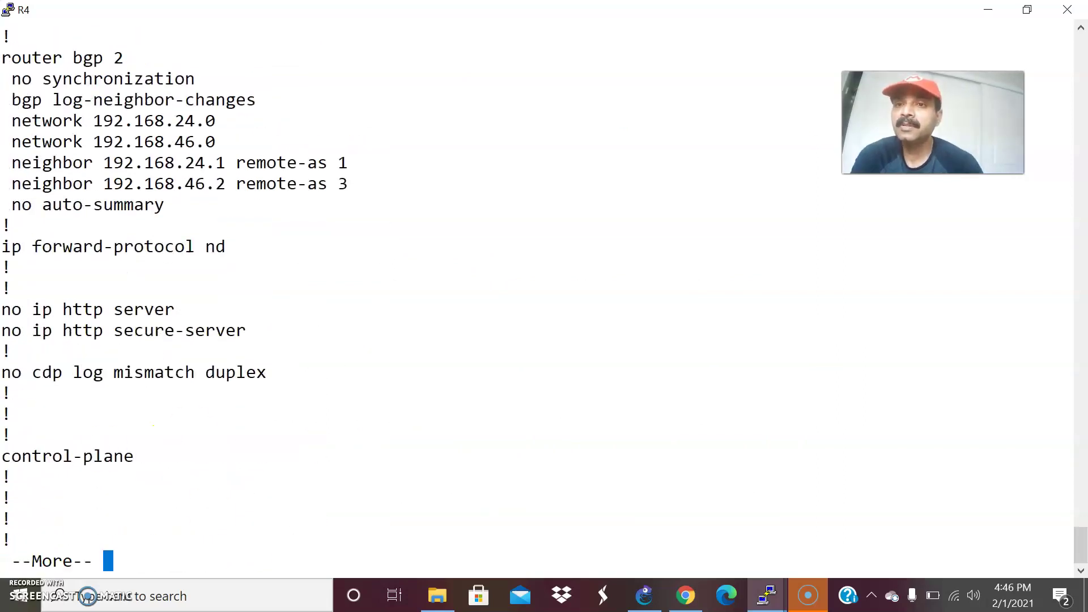
# Step: Compare with the topology and highlight R4's neighbor 192.168.24.1 line for AS 1
pyautogui.hotkey('alt', 'Tab')
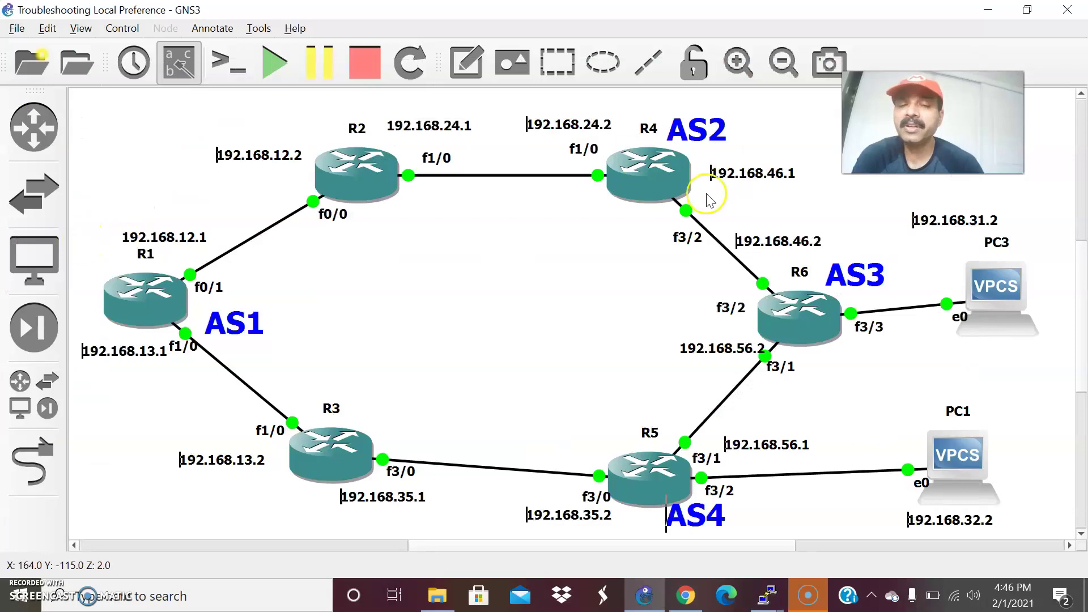
pyautogui.hotkey('alt', 'Tab')
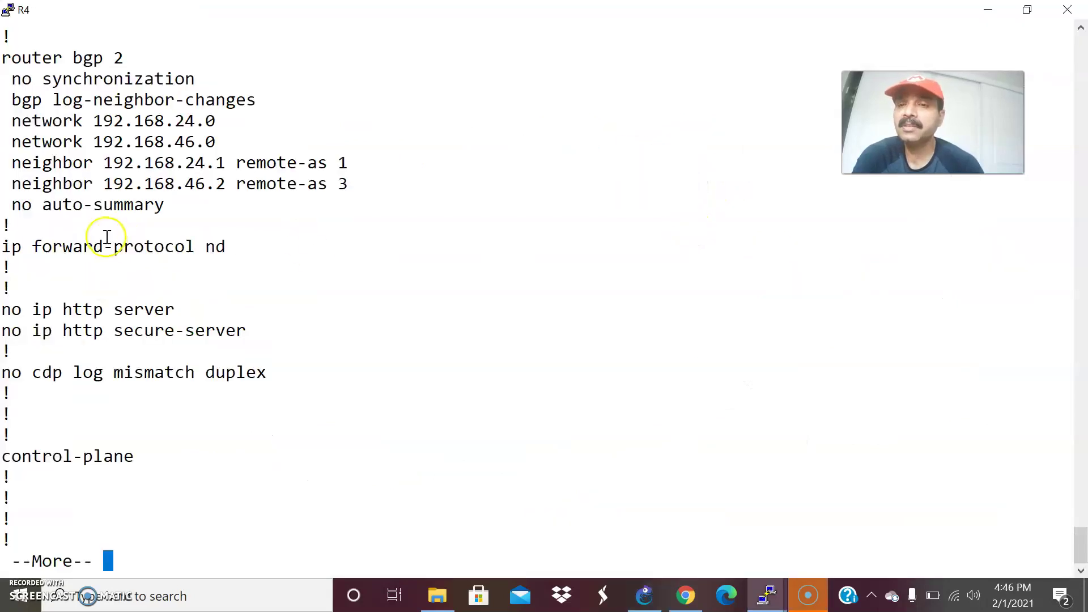
pyautogui.hotkey('alt', 'Tab')
pyautogui.hotkey('alt', 'Tab')
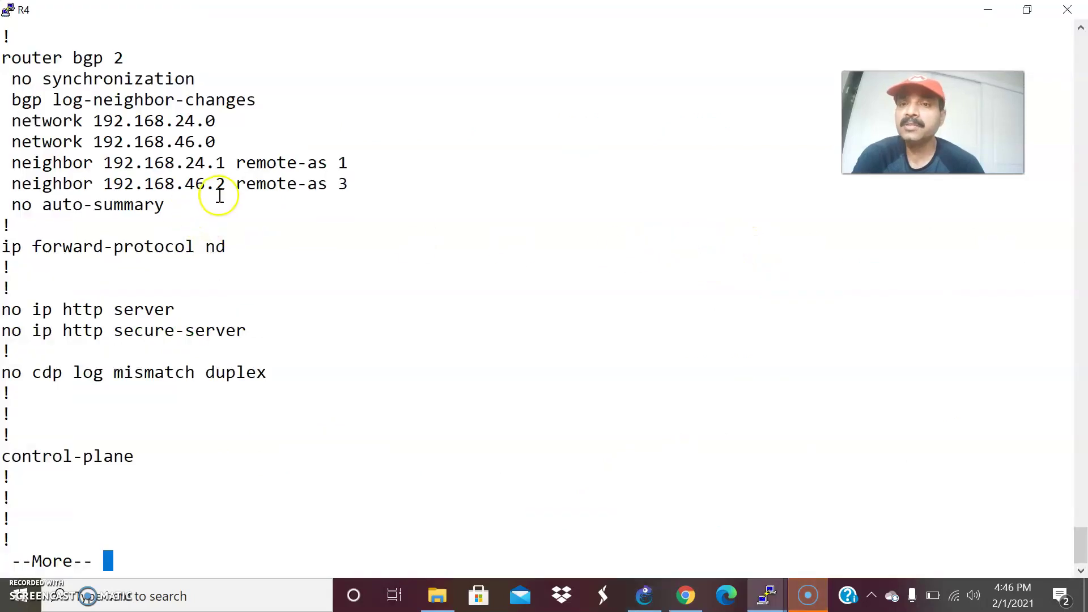
pyautogui.hotkey('alt', 'Tab')
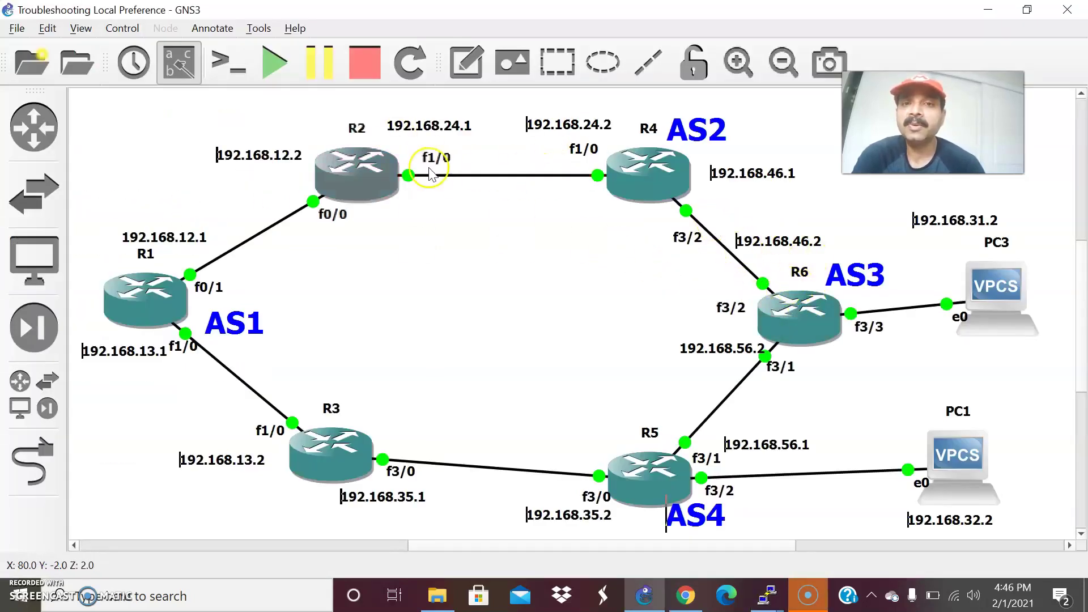
pyautogui.hotkey('alt', 'Tab')
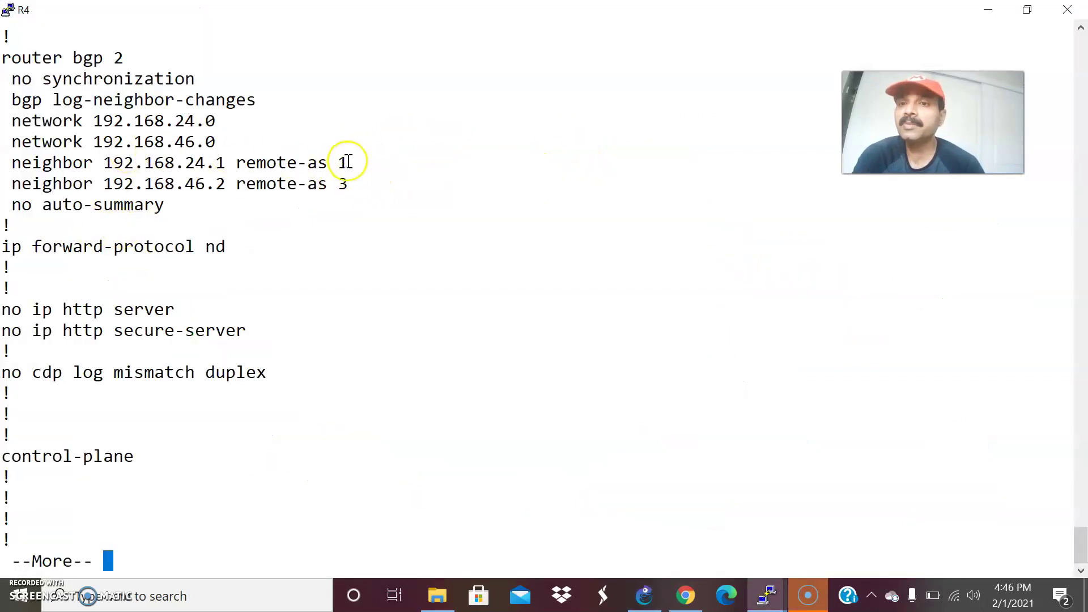
pyautogui.tripleClick(53, 163)
pyautogui.click(10, 144)
pyautogui.hotkey('alt', 'Tab')
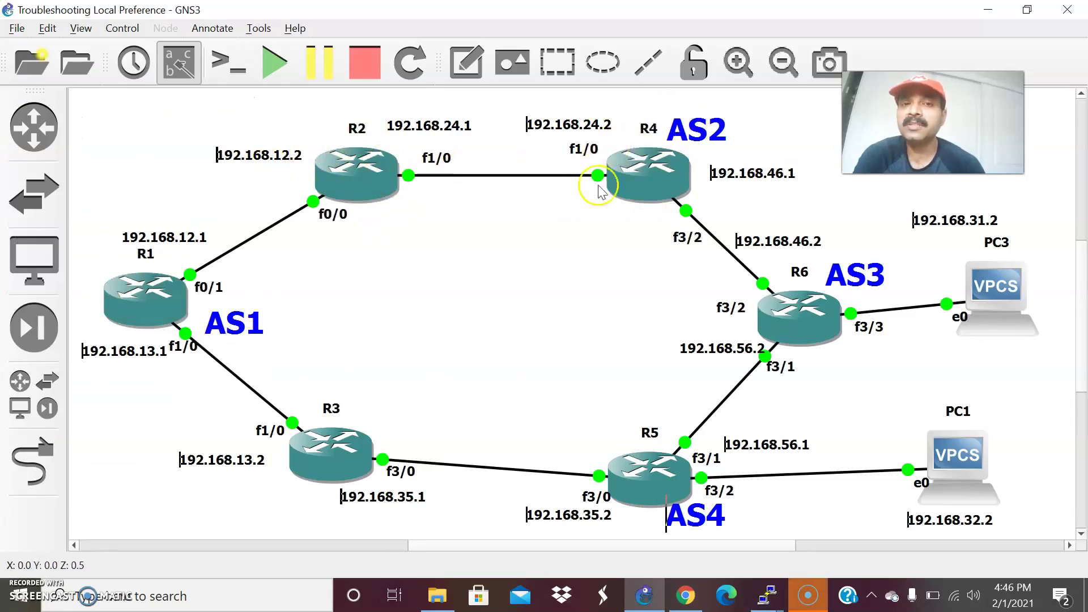
# Step: Highlight R4's network 192.168.46.0 and neighbor 192.168.46.2 remote-as 3 lines
pyautogui.doubleClick(643, 185)
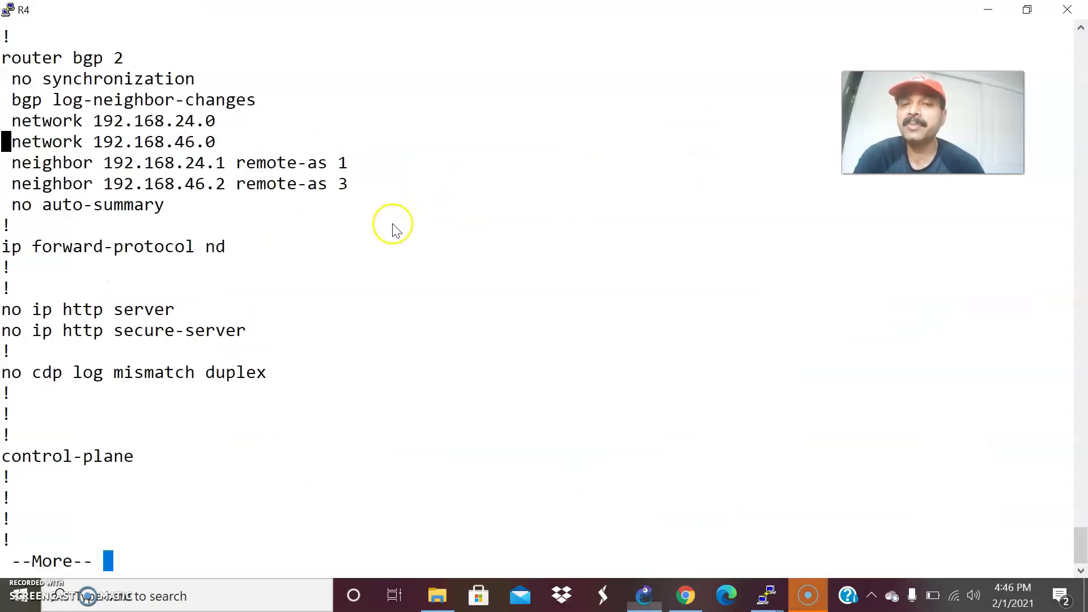
pyautogui.moveTo(123, 164); pyautogui.dragTo(305, 147)
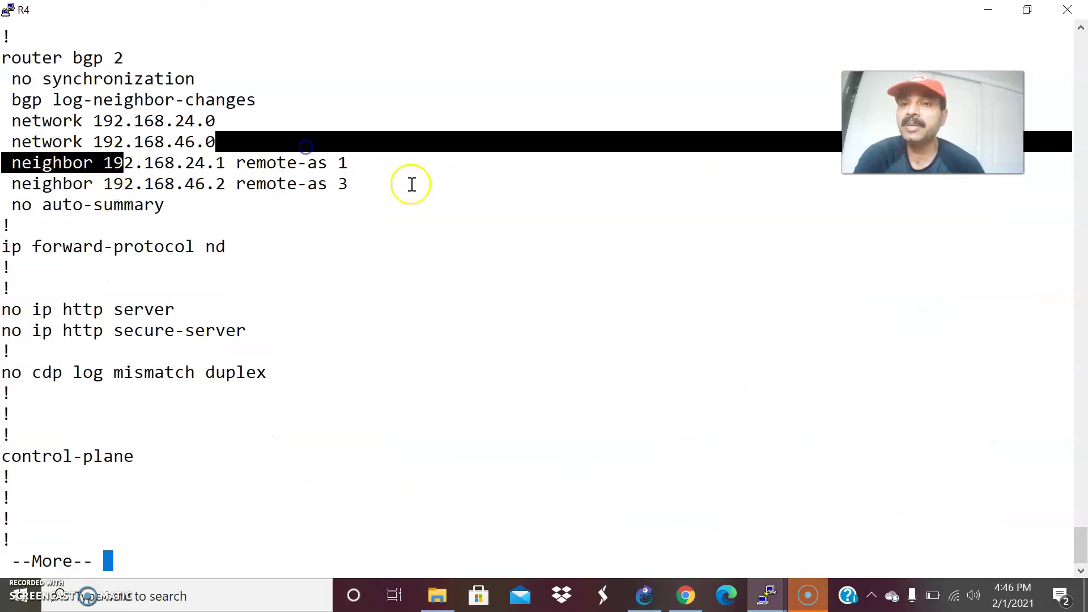
pyautogui.moveTo(395, 188); pyautogui.dragTo(23, 188)
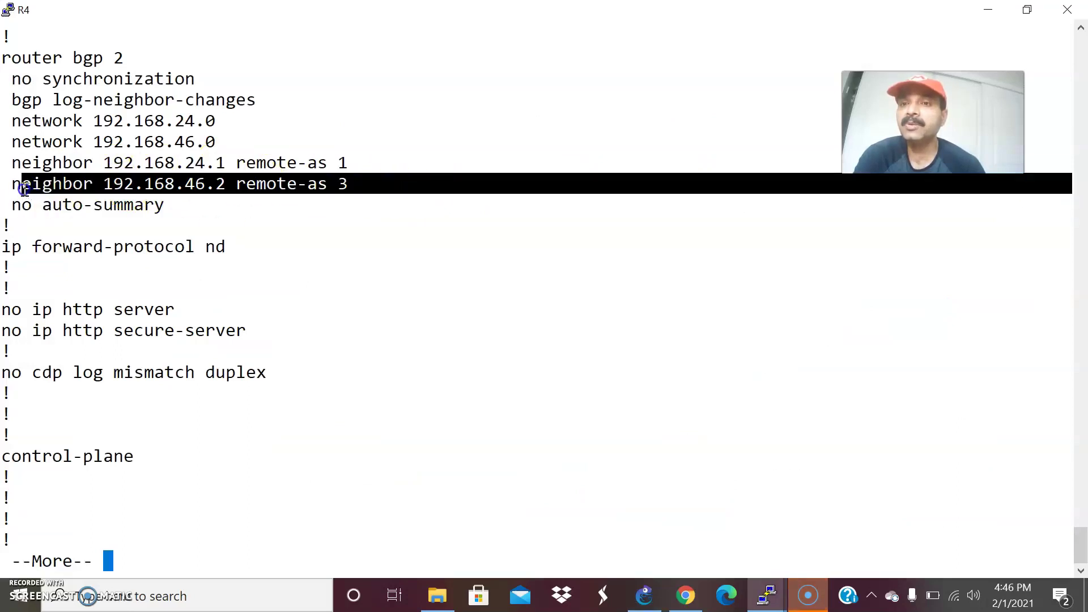
pyautogui.hotkey('alt', 'Tab')
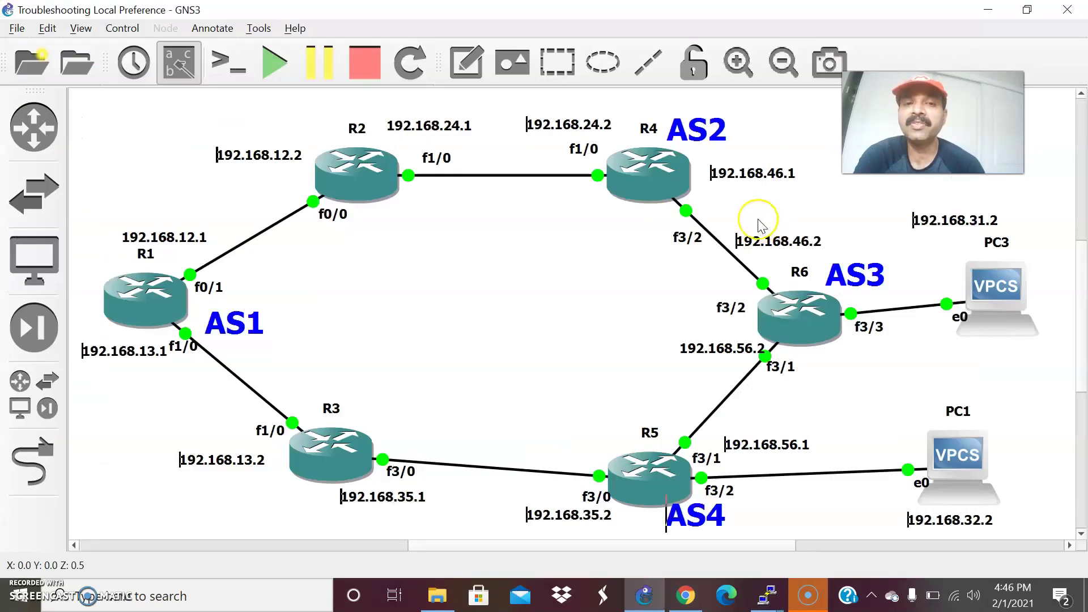
pyautogui.hotkey('alt', 'Tab')
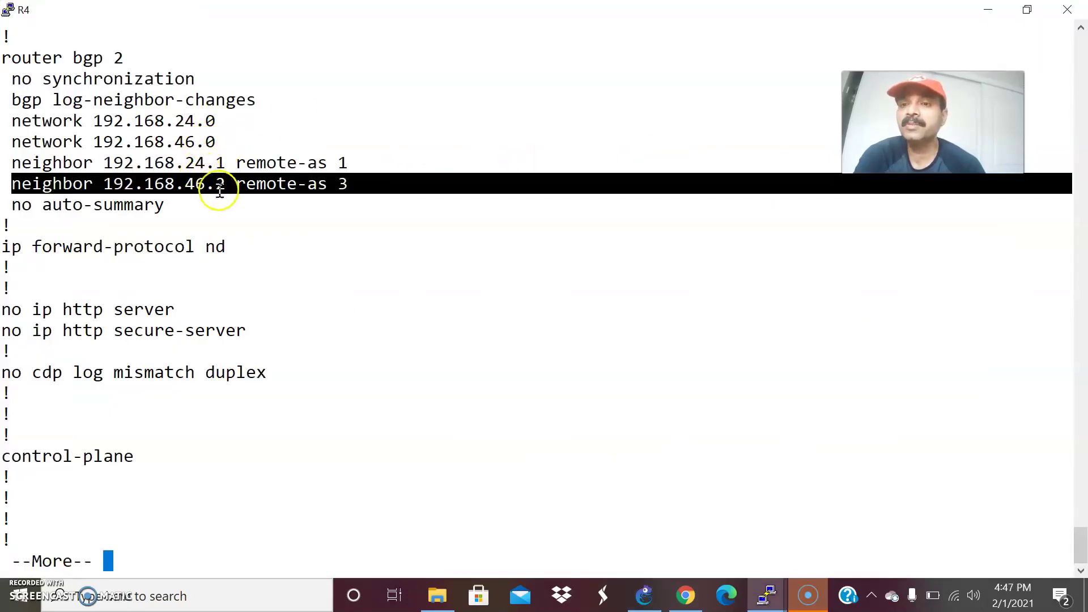
pyautogui.hotkey('alt', 'Tab')
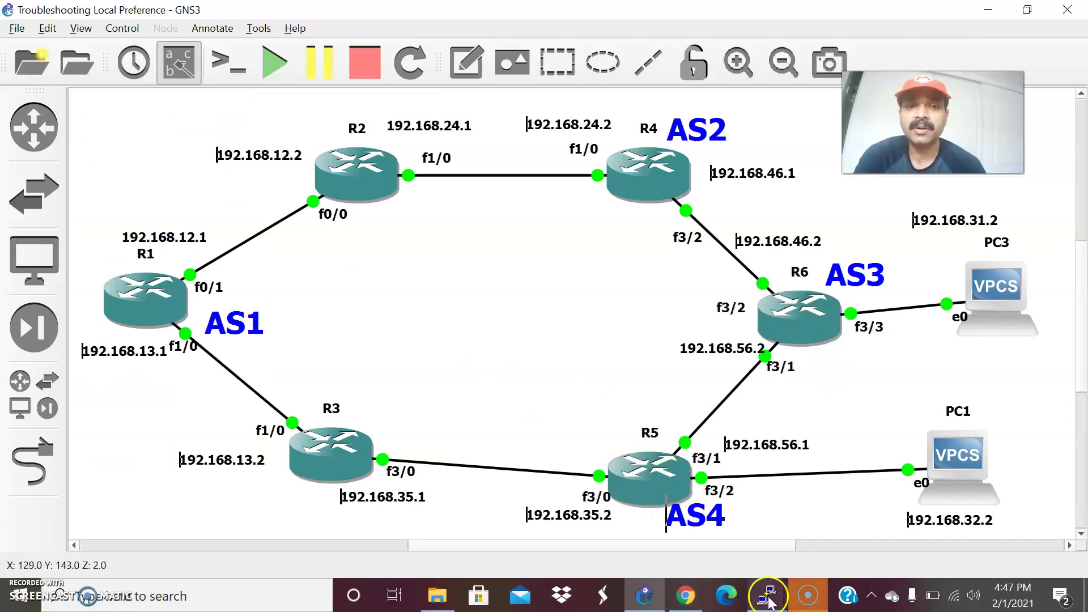
# Step: Run show run on R5 and page through its configuration
pyautogui.moveTo(761, 602)
pyautogui.click(810, 499)
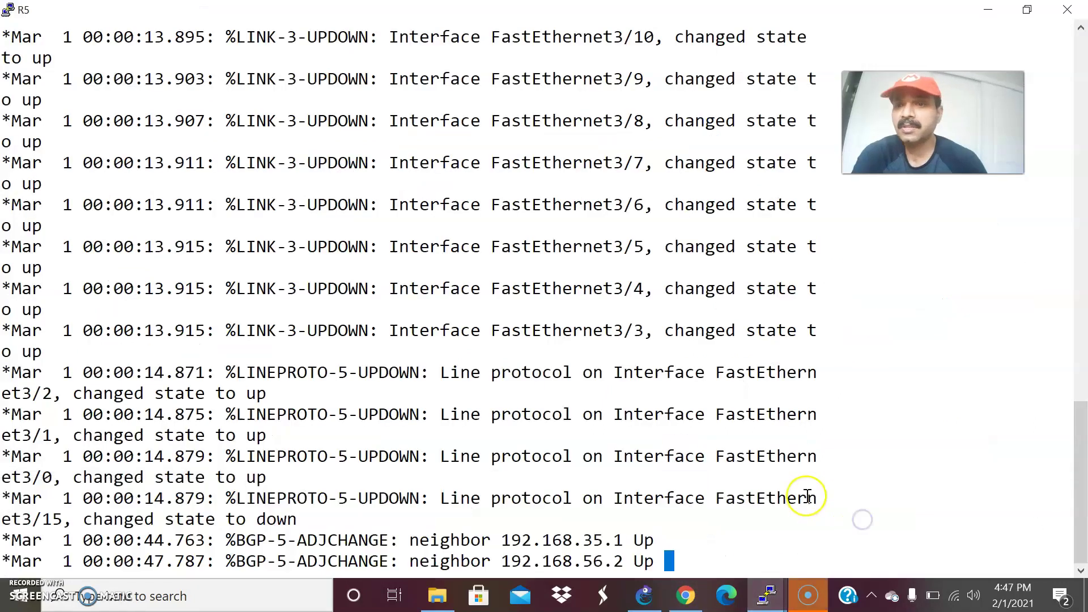
pyautogui.press('Return')
pyautogui.press('Return')
pyautogui.press('Return')
pyautogui.press('Return')
pyautogui.press('Return')
pyautogui.press('Return')
pyautogui.write('sh')
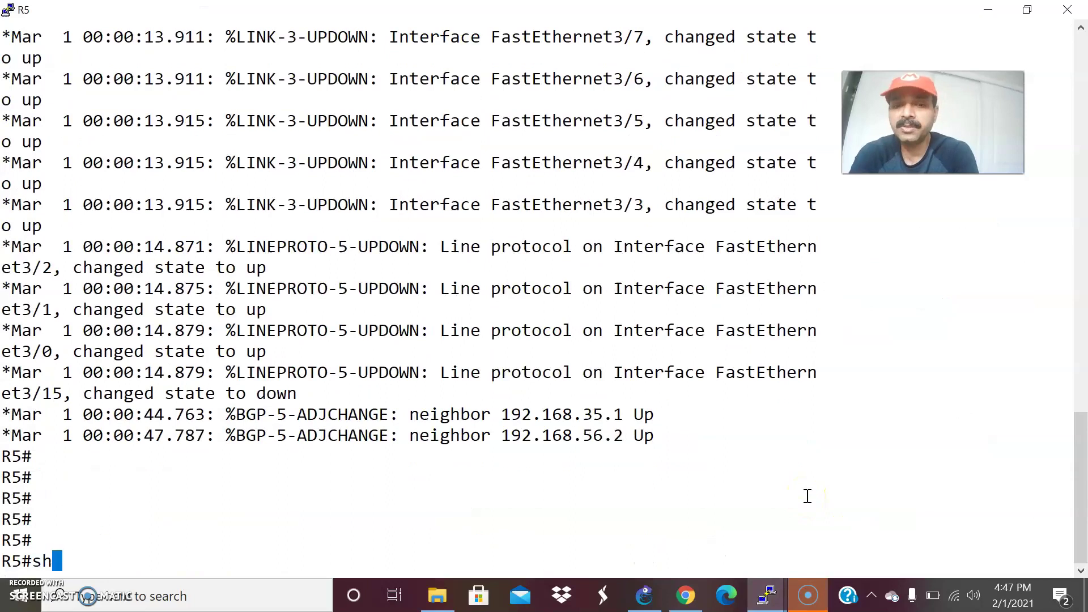
pyautogui.write('ow run')
pyautogui.press('Return')
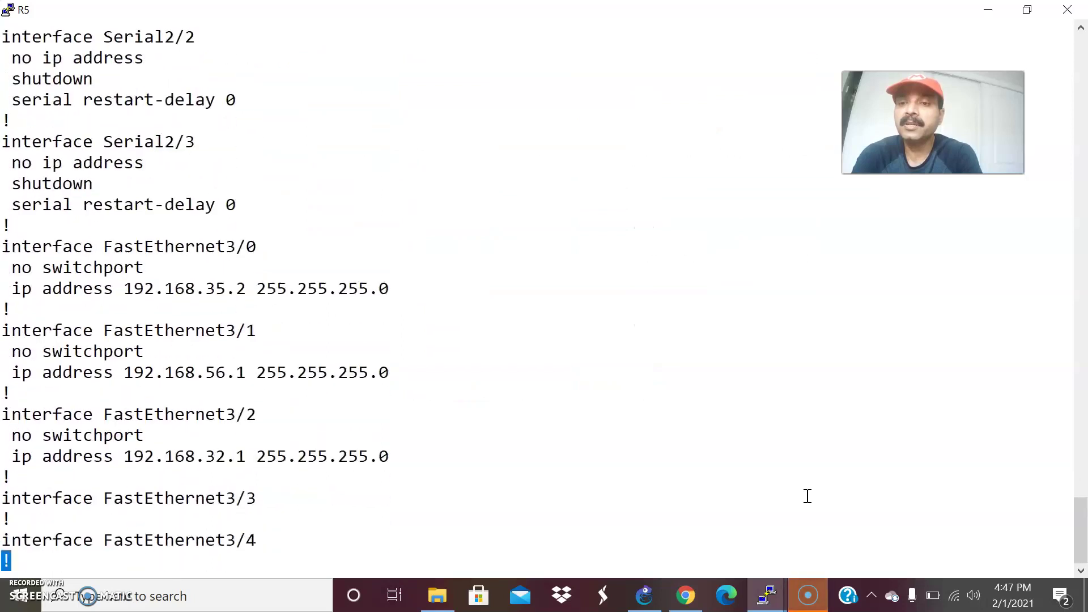
pyautogui.press('space')
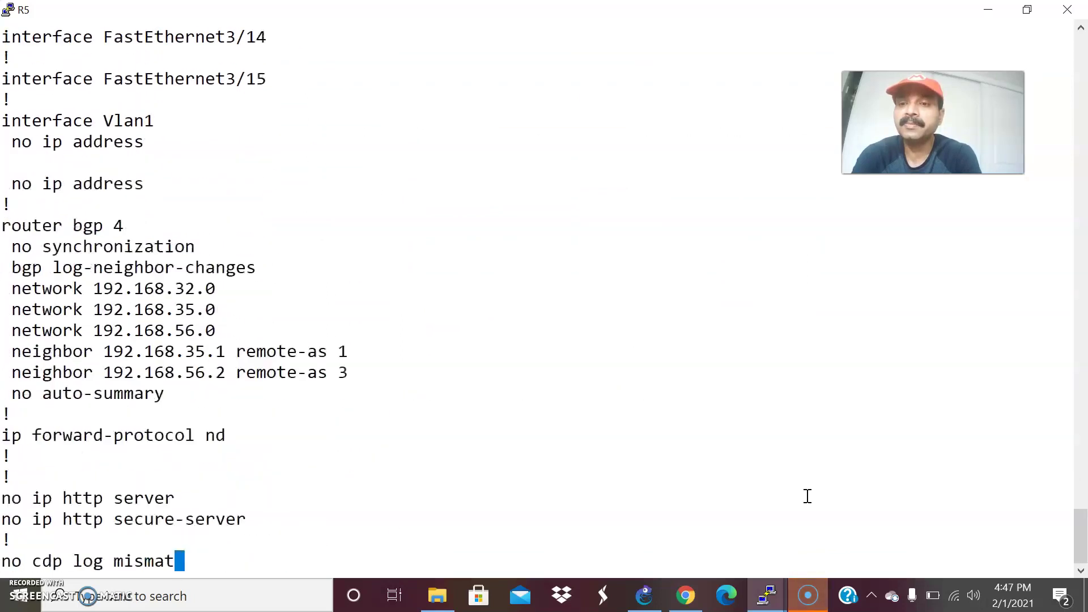
# Step: Check against the topology and highlight R5's neighbor 192.168.56.2 remote-as 3 line
pyautogui.hotkey('alt', 'Tab')
pyautogui.click(692, 513)
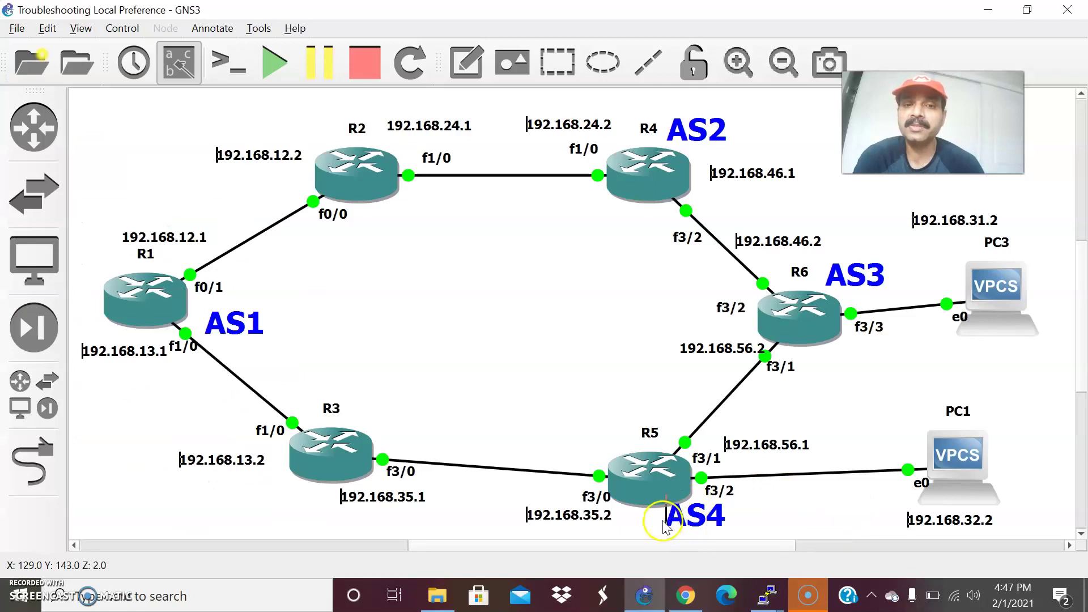
pyautogui.hotkey('alt', 'Tab')
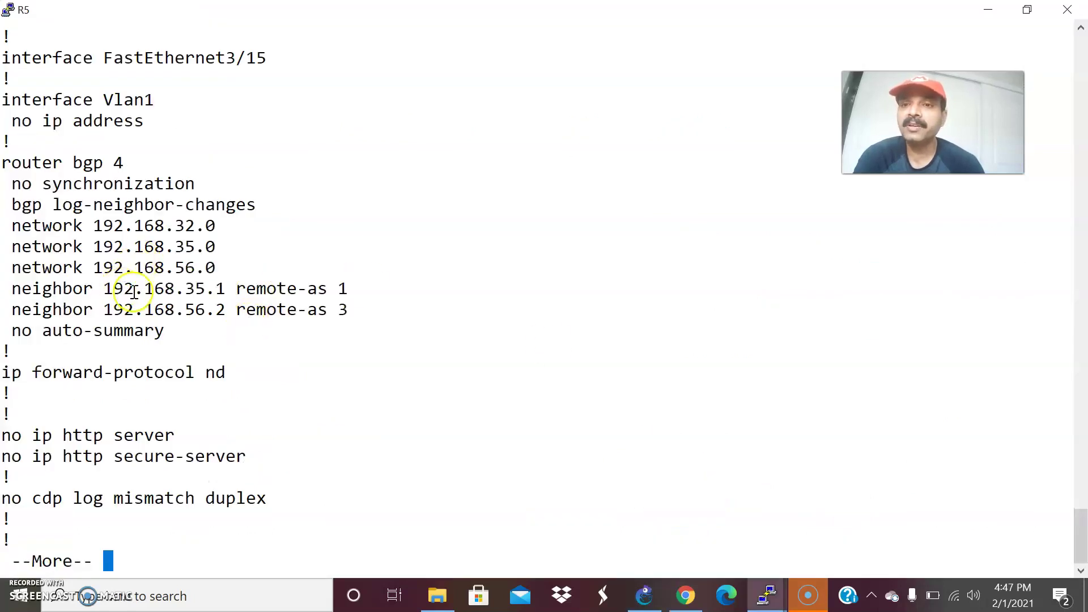
pyautogui.hotkey('alt', 'Tab')
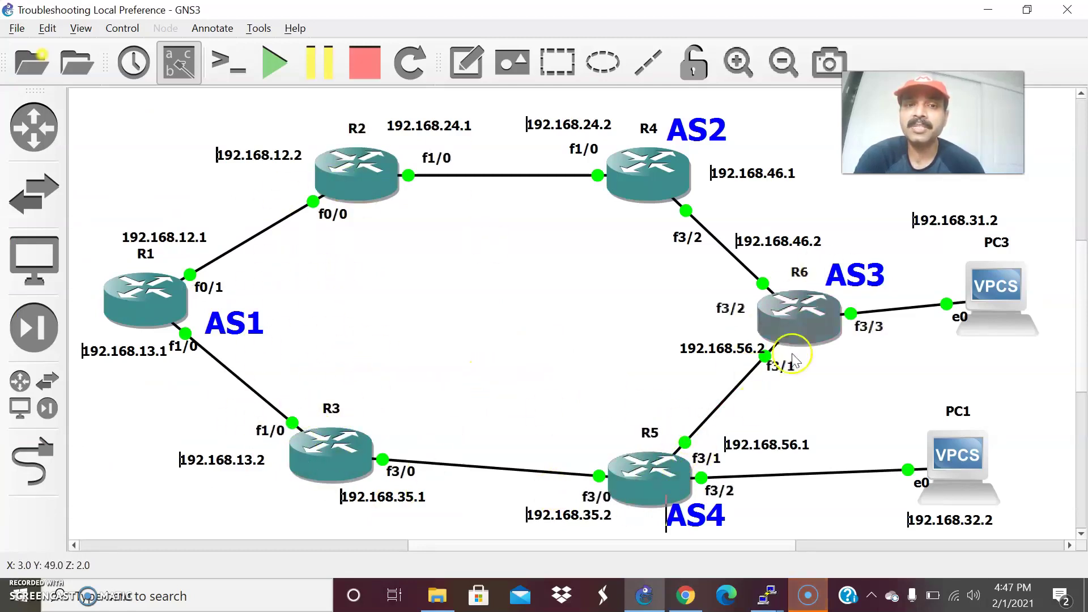
pyautogui.hotkey('alt', 'Tab')
pyautogui.moveTo(357, 310); pyautogui.dragTo(12, 310)
# Step: Highlight R5's networks 192.168.32.0, 35.0 and 56.0, then quit the output
pyautogui.hotkey('alt', 'Tab')
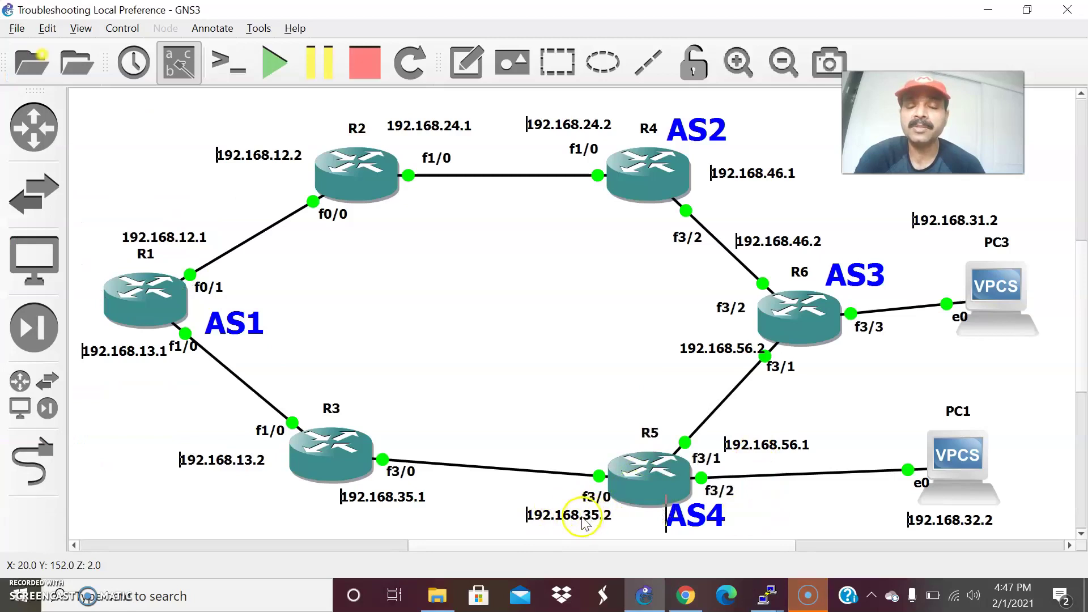
pyautogui.hotkey('alt', 'Tab')
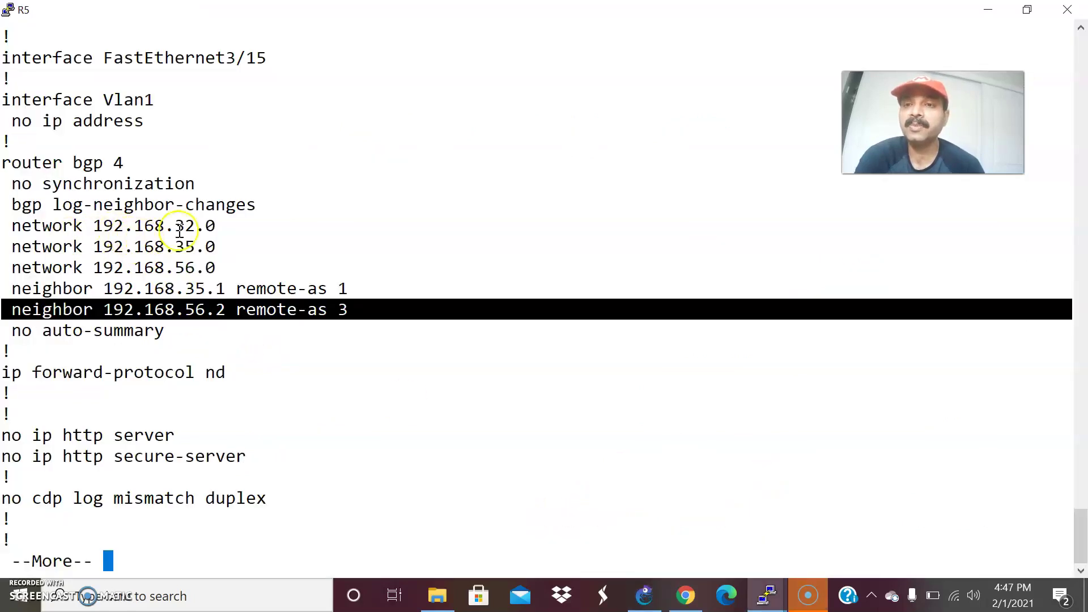
pyautogui.moveTo(13, 223); pyautogui.dragTo(180, 219)
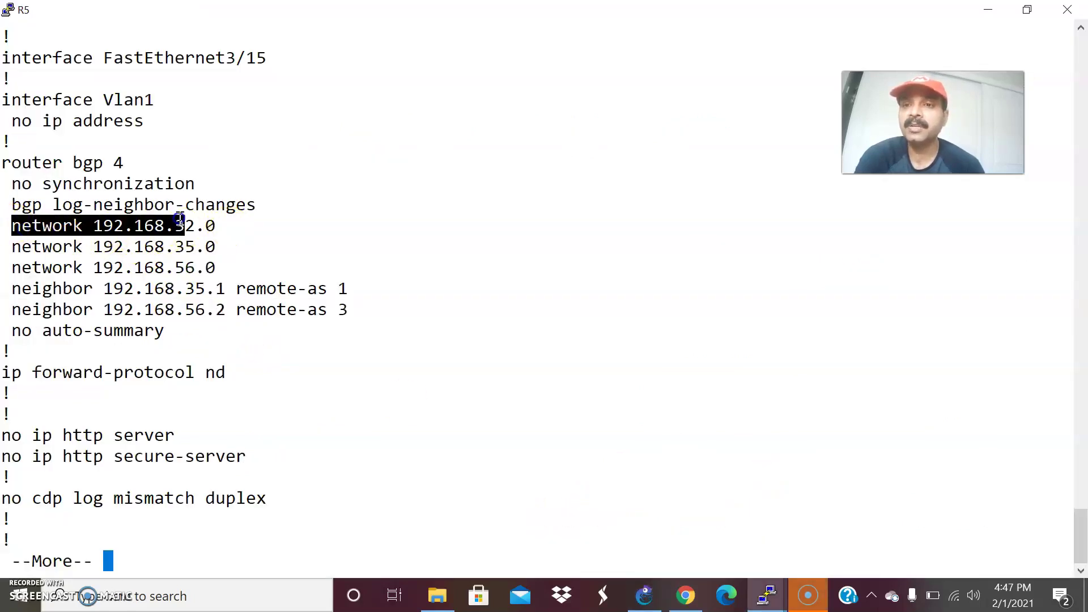
pyautogui.moveTo(210, 275); pyautogui.dragTo(46, 241)
pyautogui.click(153, 220)
pyautogui.tripleClick(116, 218)
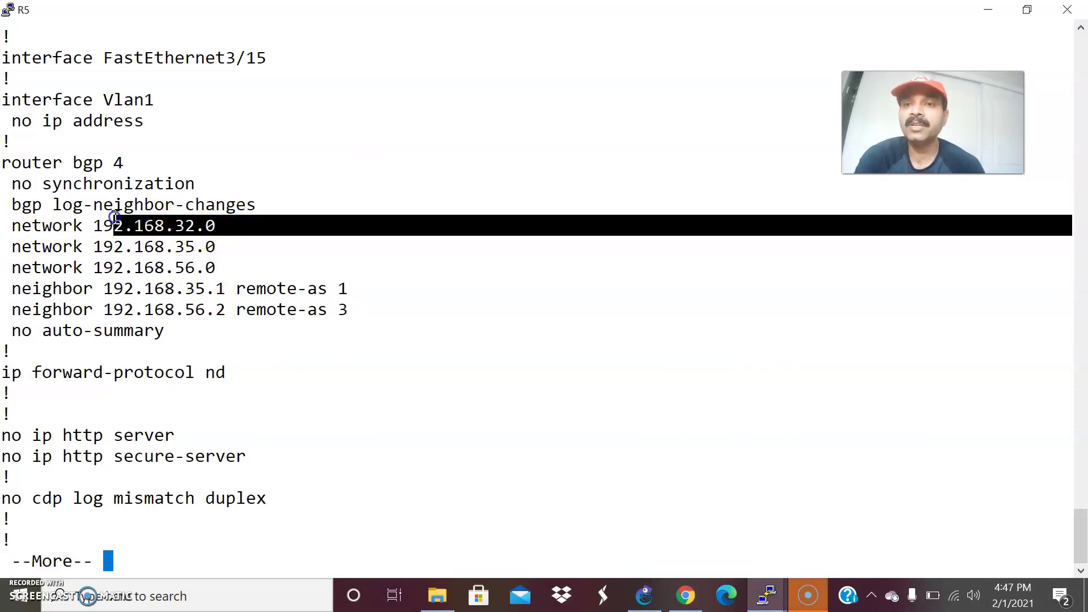
pyautogui.hotkey('alt', 'Tab')
pyautogui.hotkey('alt', 'Tab')
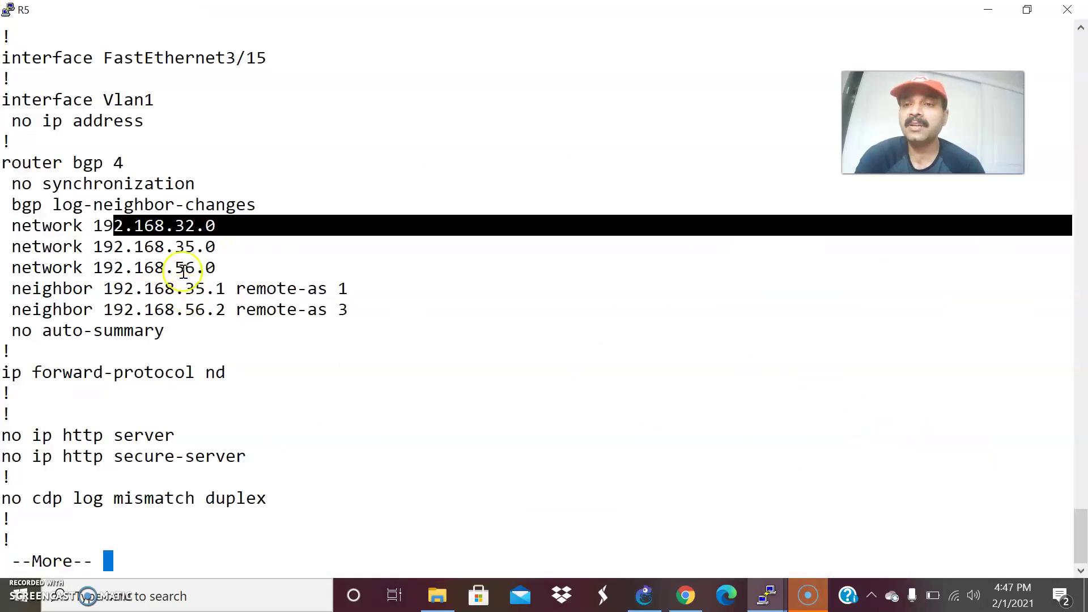
pyautogui.click(211, 225)
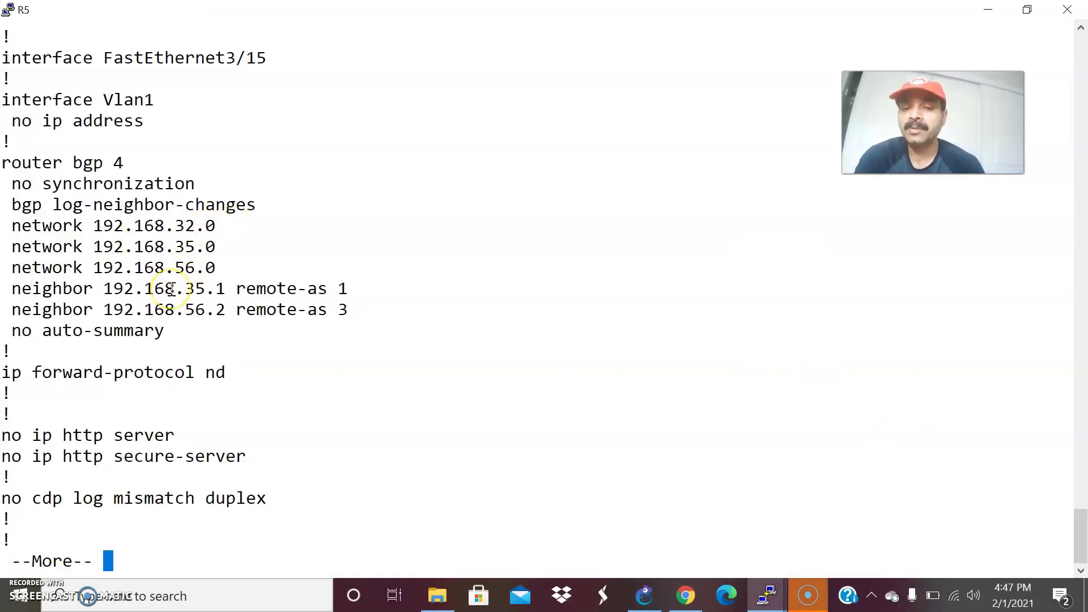
pyautogui.press('q')
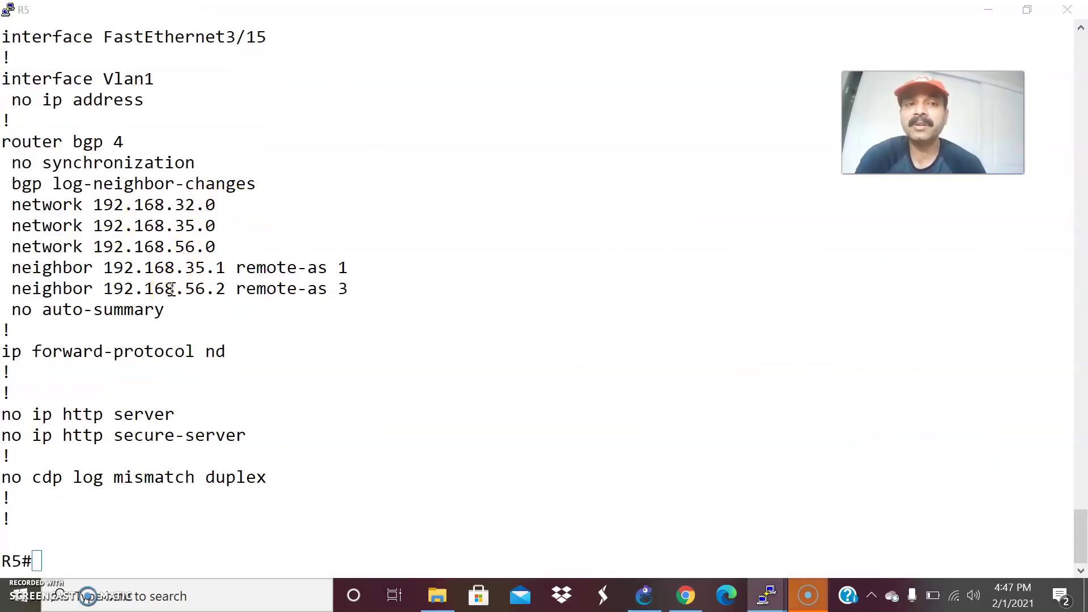
pyautogui.hotkey('alt', 'Tab')
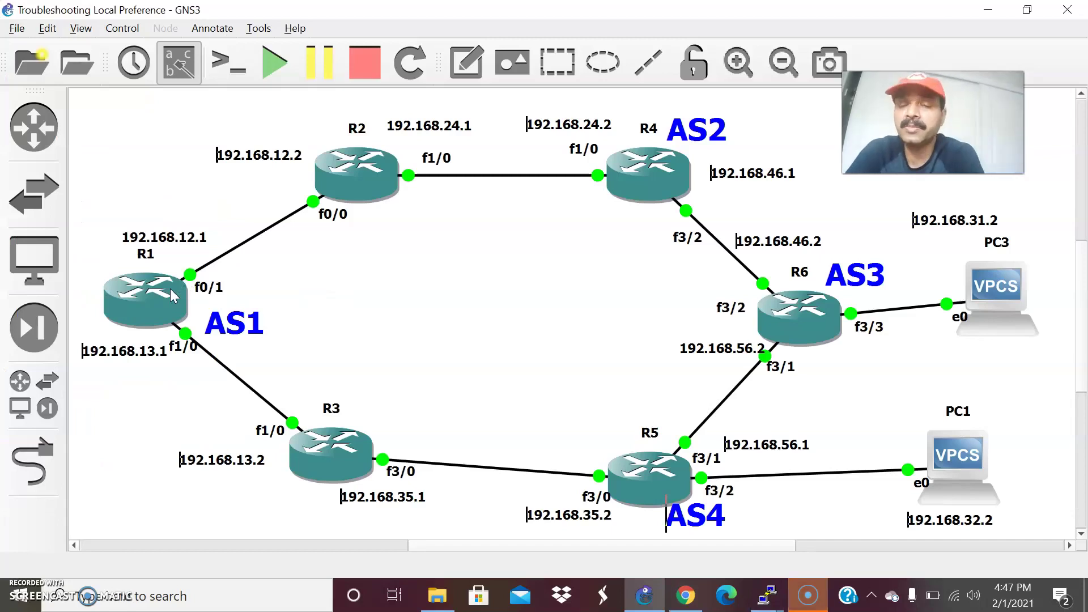